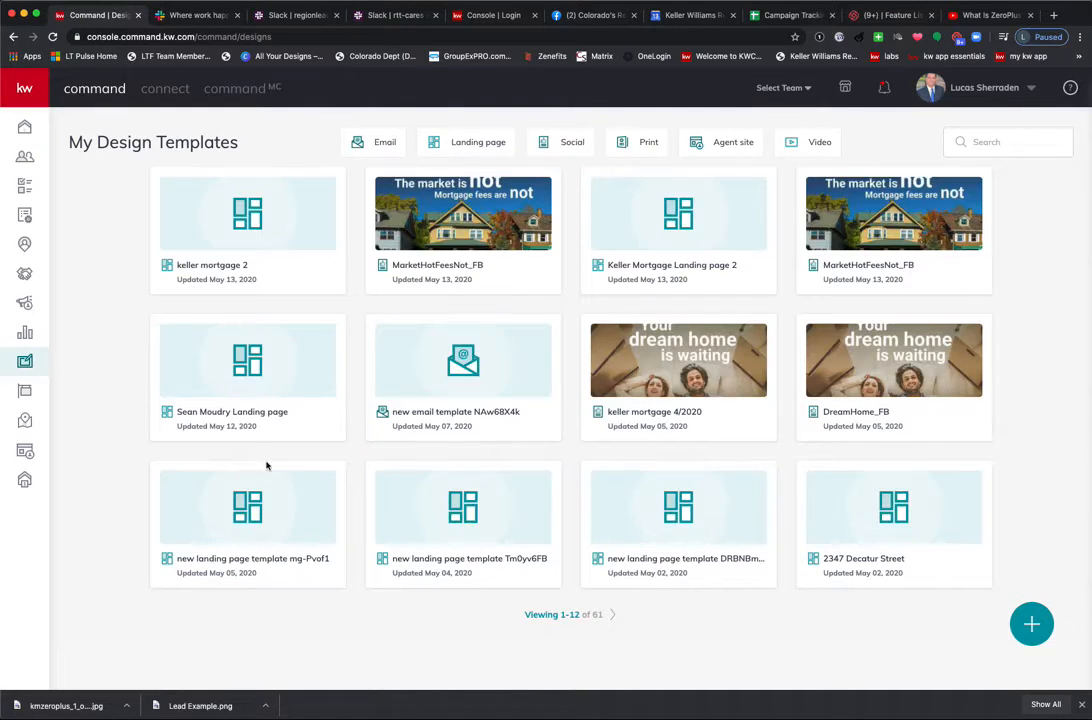
# Filter the design templates to Social and start a new design.
pyautogui.click(572, 145)
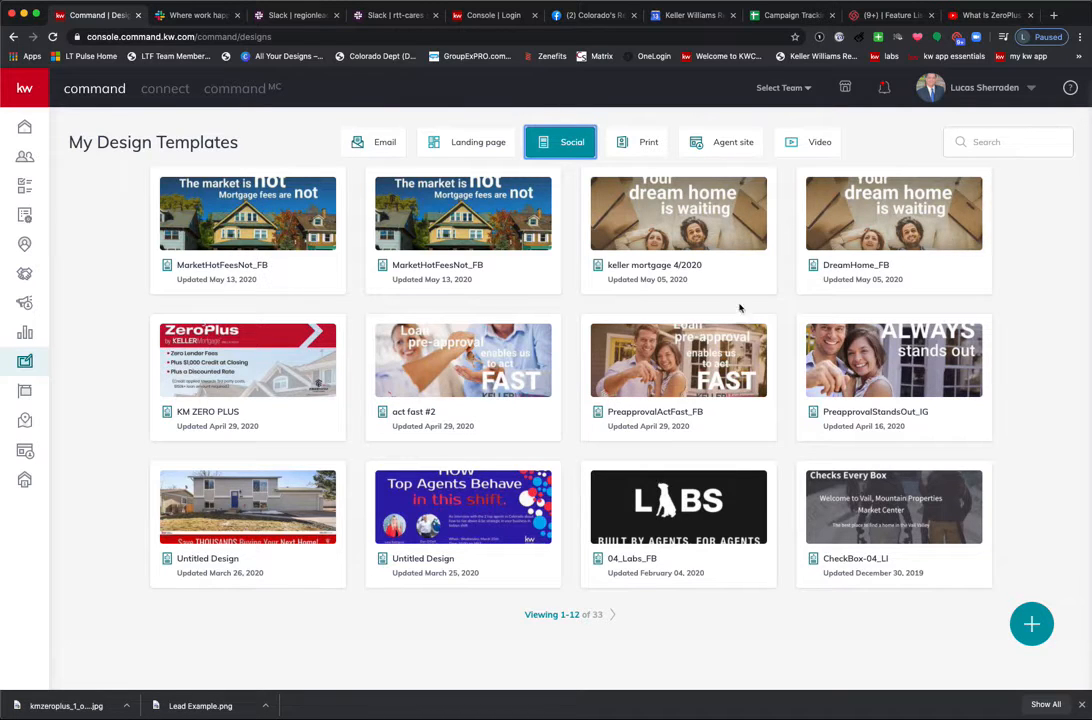
pyautogui.click(1033, 626)
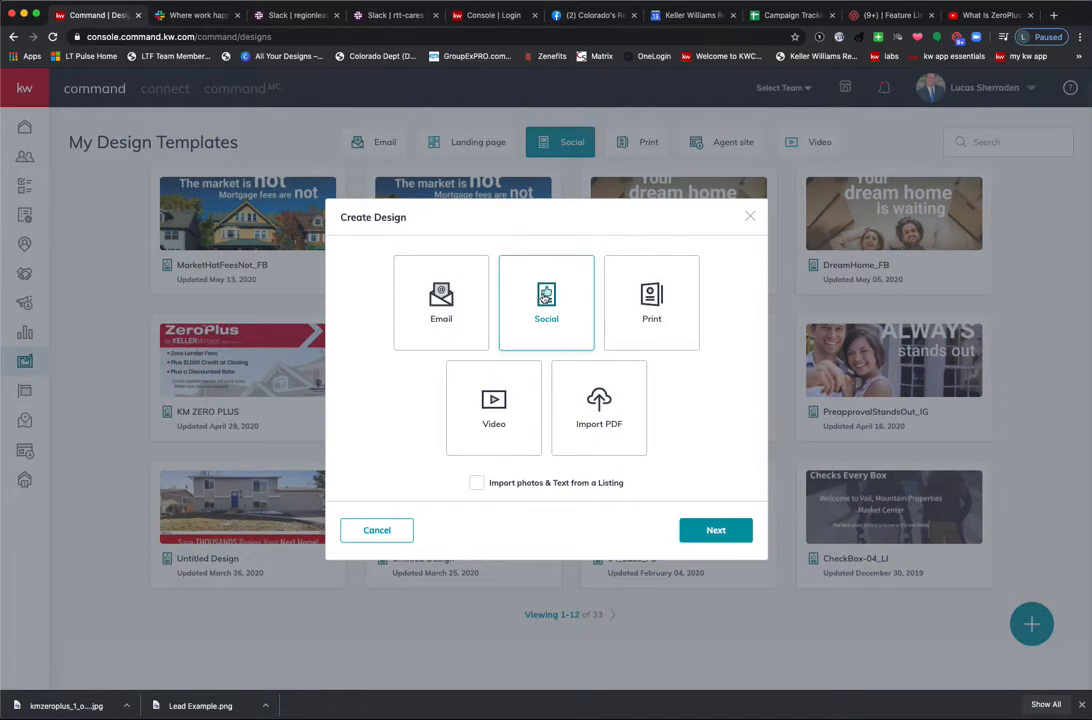
# Open the MarketHotFeesNot_FB template from the Buyer > Keller Mortgage folder as a Social design.
pyautogui.click(734, 534)
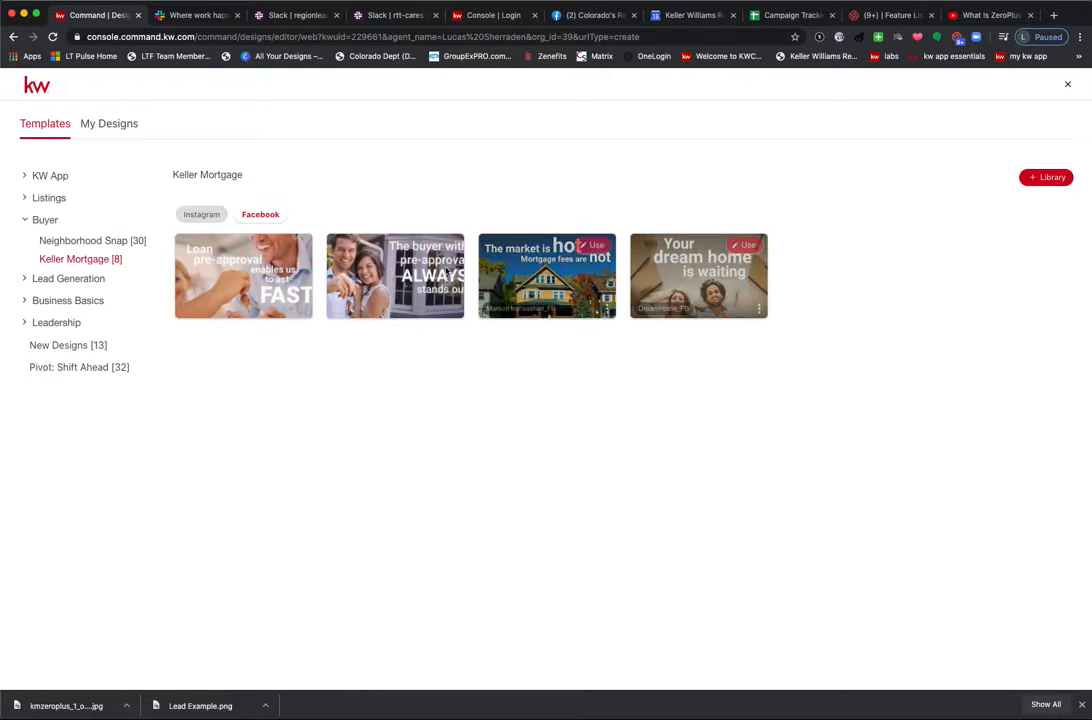
pyautogui.click(45, 221)
pyautogui.click(45, 221)
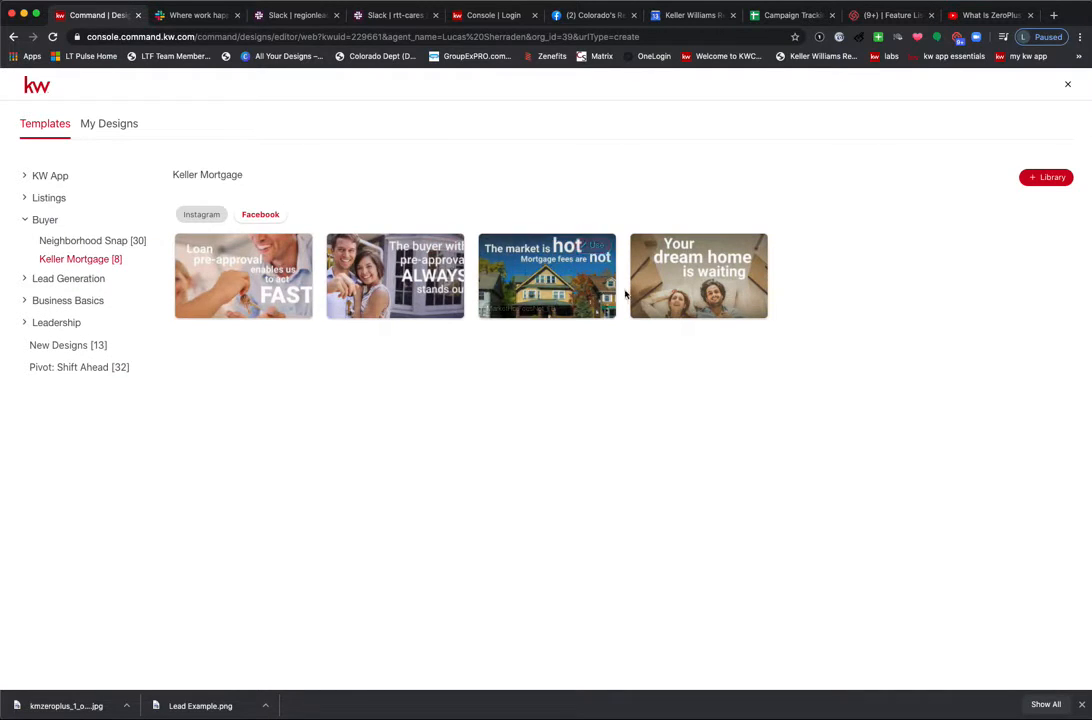
pyautogui.moveTo(646, 287)
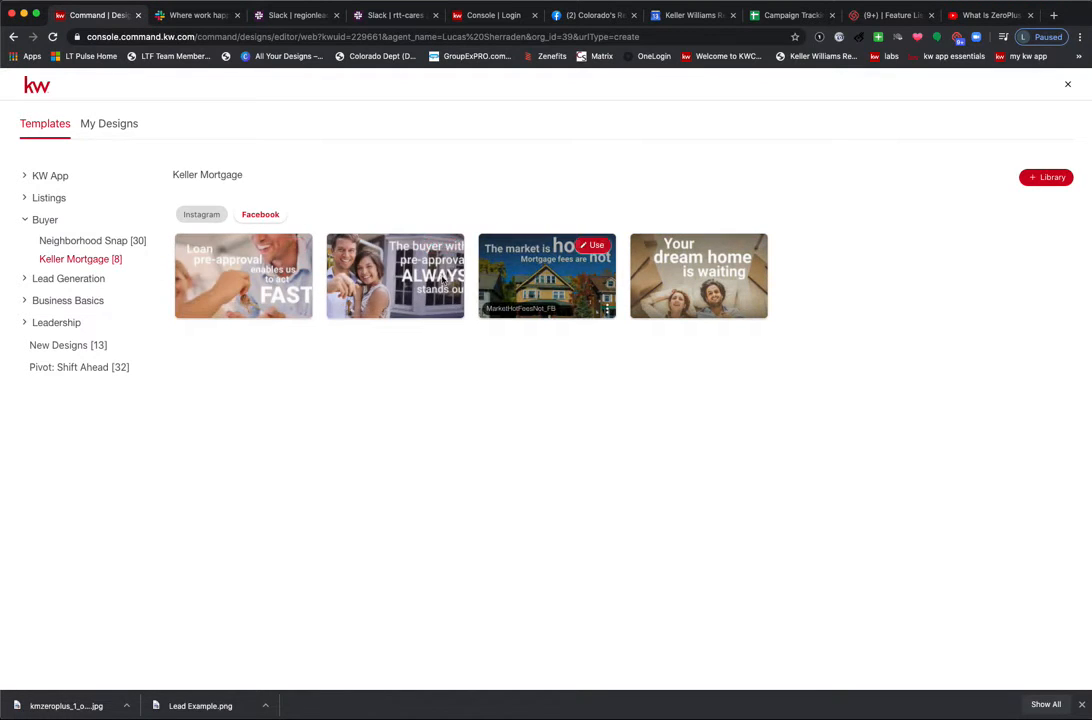
pyautogui.click(585, 247)
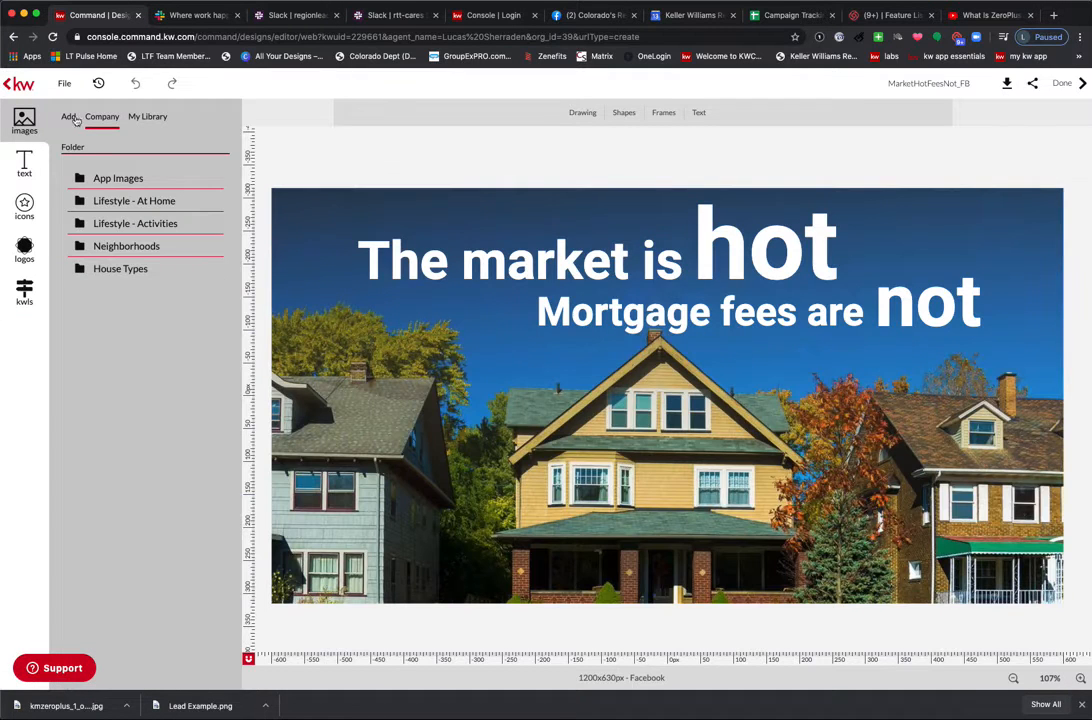
# Add the Freedom logo from Imported images, shrink it, and place it left of 'Mortgage fees are'.
pyautogui.click(68, 117)
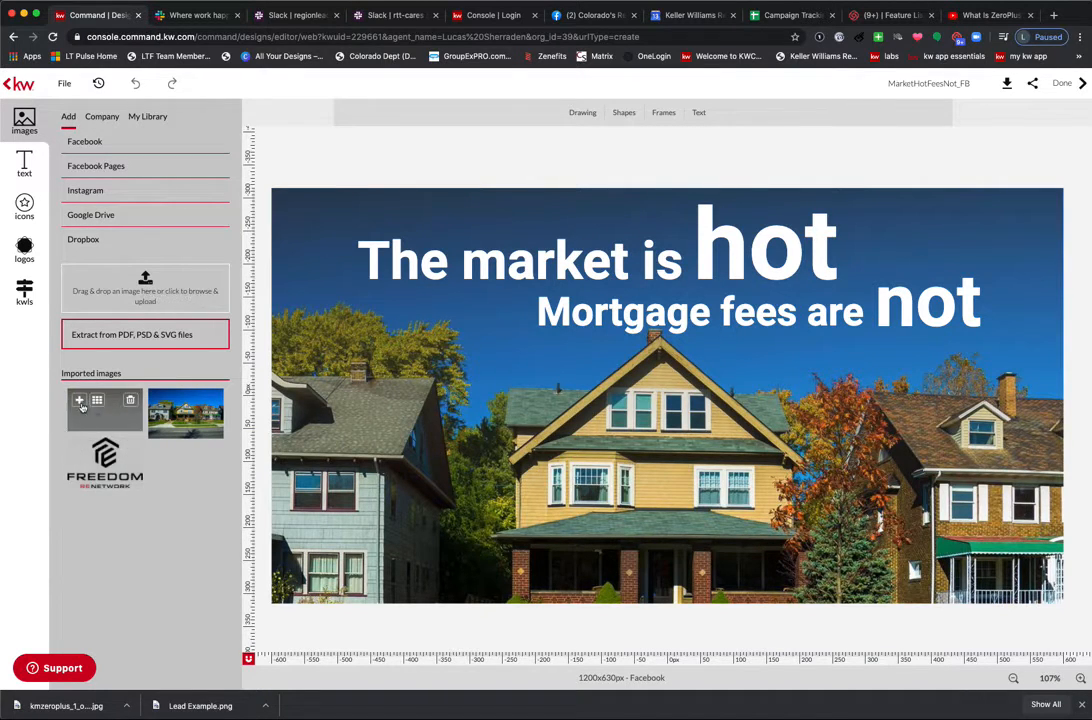
pyautogui.click(80, 451)
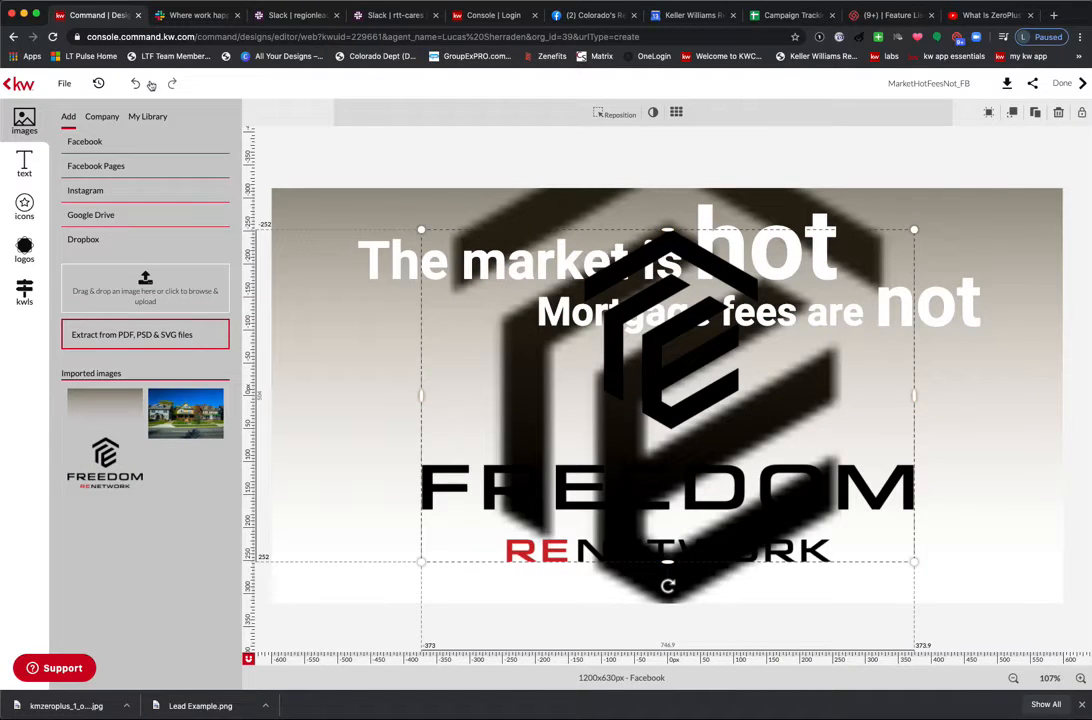
pyautogui.click(135, 83)
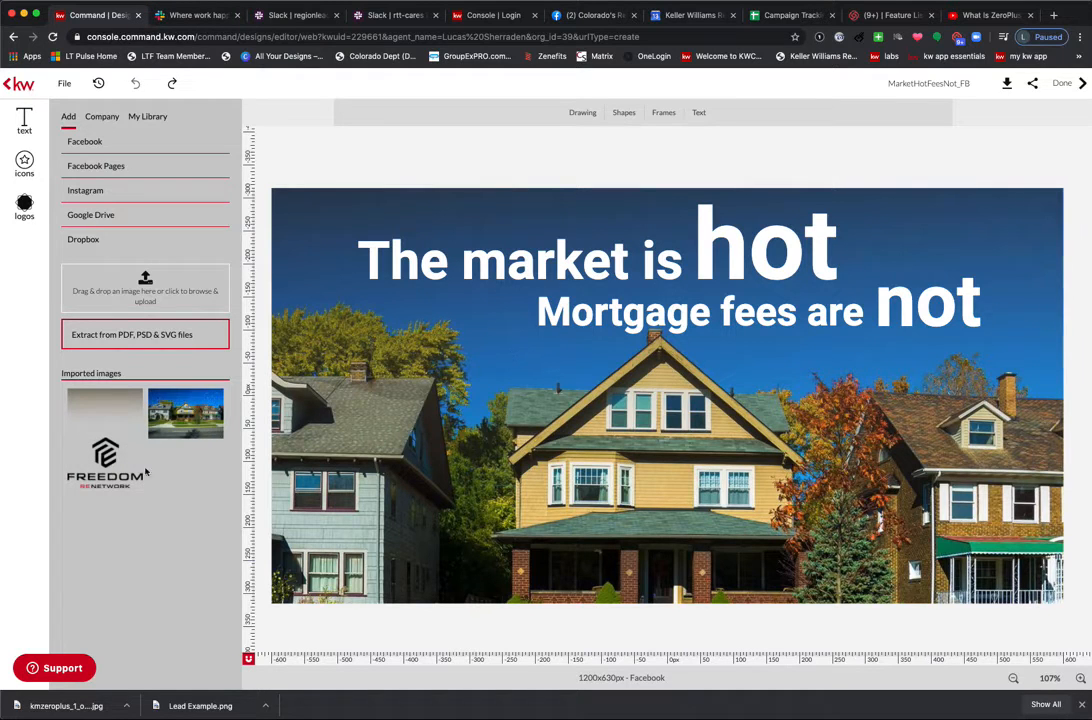
pyautogui.click(79, 450)
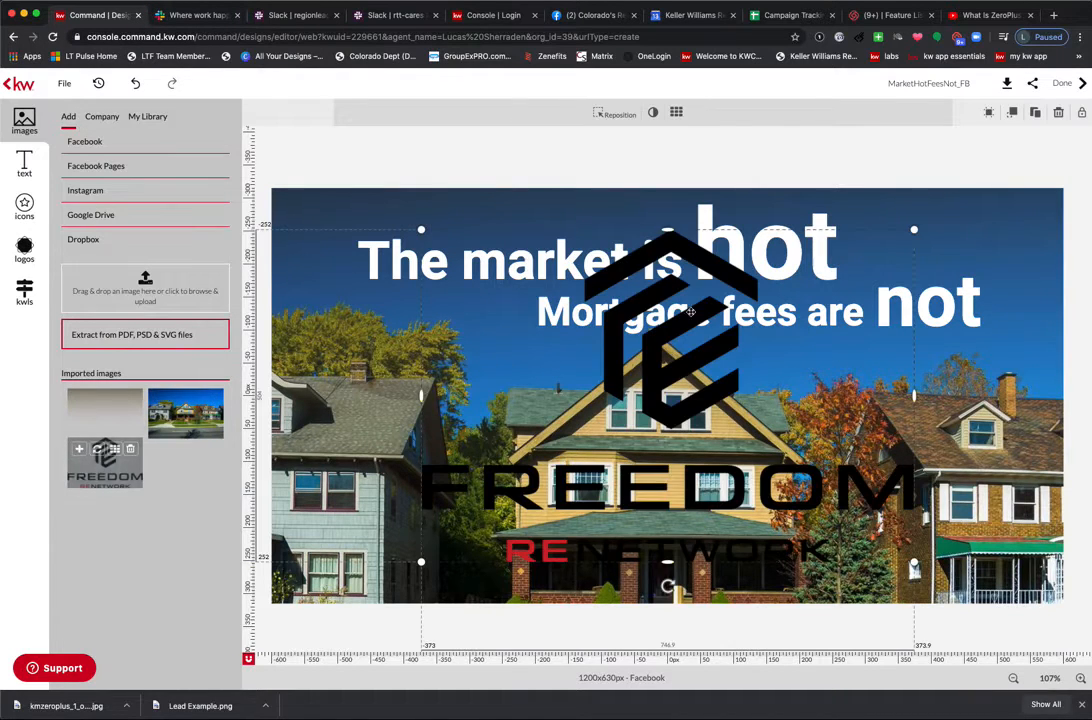
pyautogui.moveTo(912, 231); pyautogui.dragTo(537, 357)
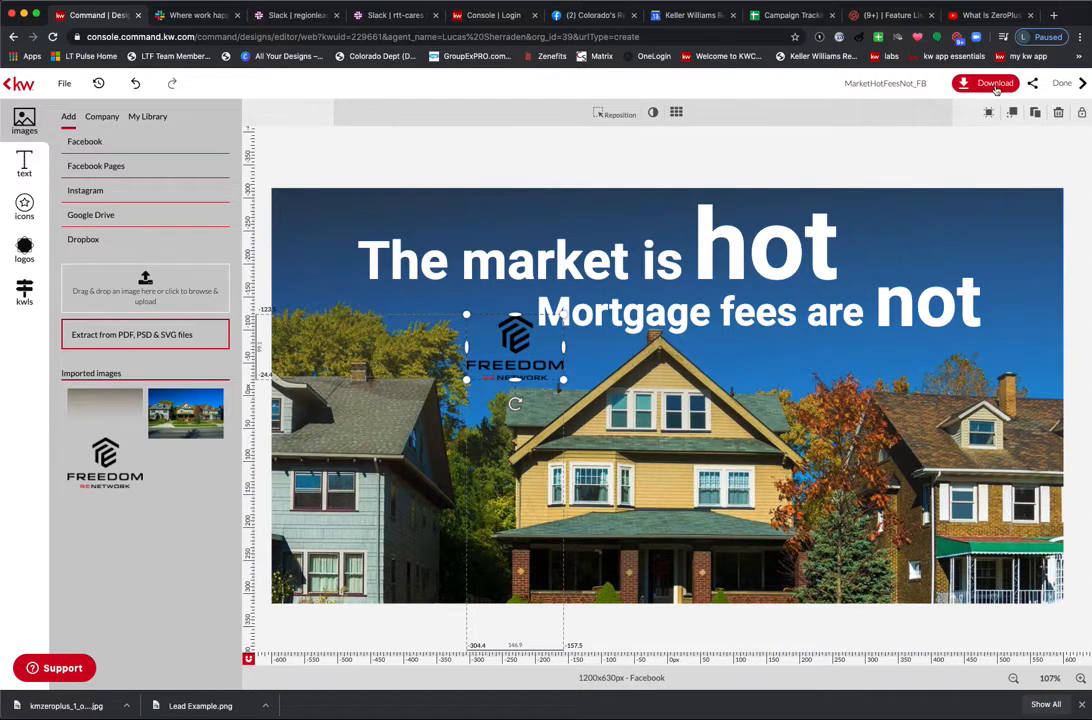
# Save the ad design, exit the editor, and open the Consumer landing pages list.
pyautogui.click(1066, 85)
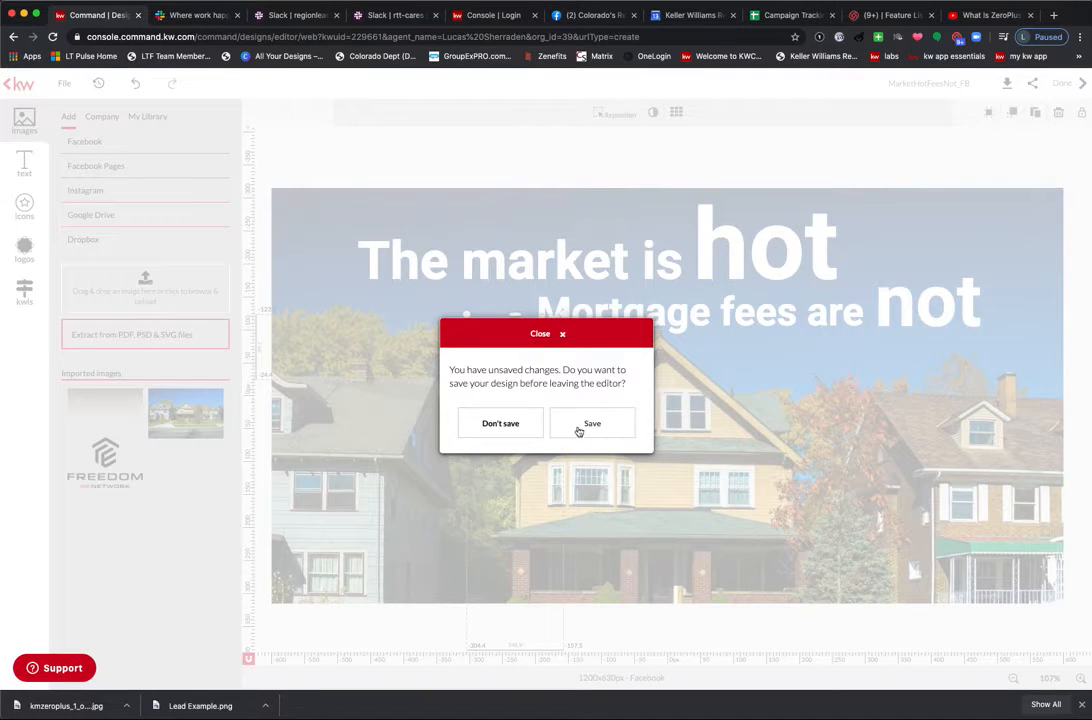
pyautogui.click(586, 427)
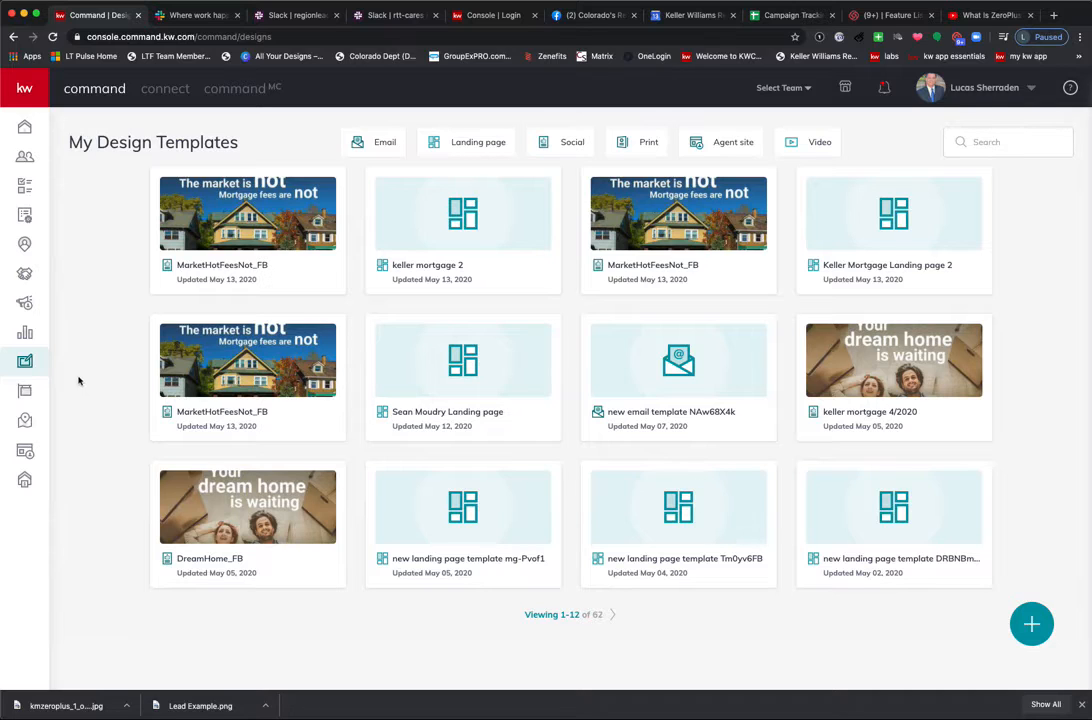
pyautogui.click(25, 451)
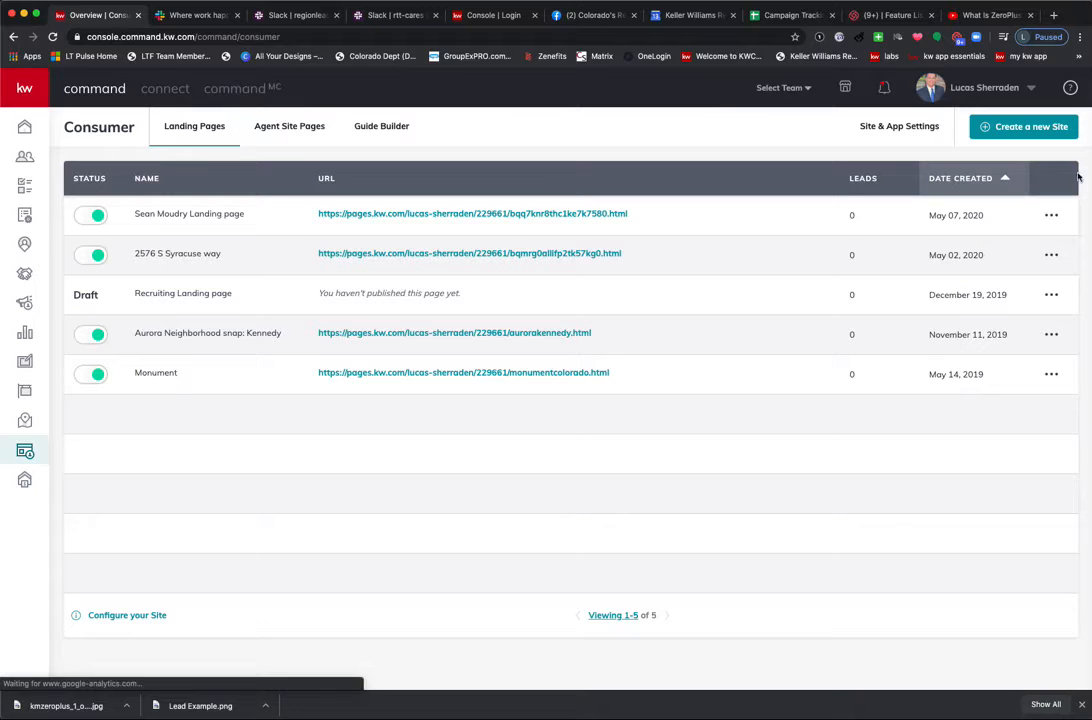
# Create a new standalone landing page.
pyautogui.click(1030, 128)
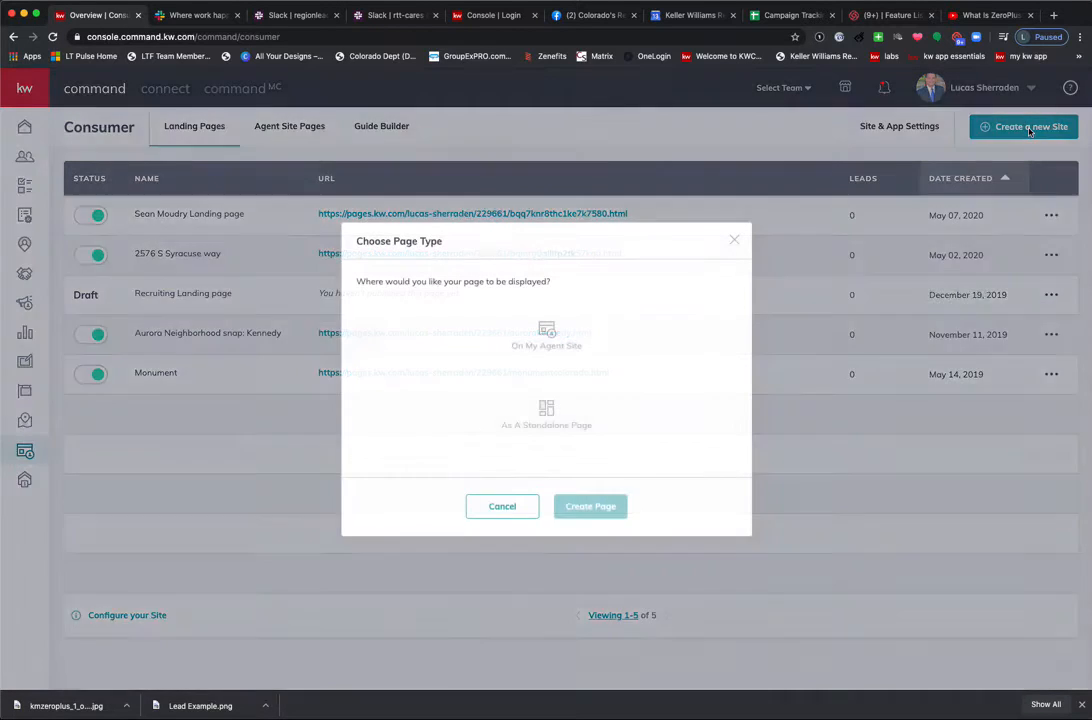
pyautogui.click(544, 426)
pyautogui.click(592, 506)
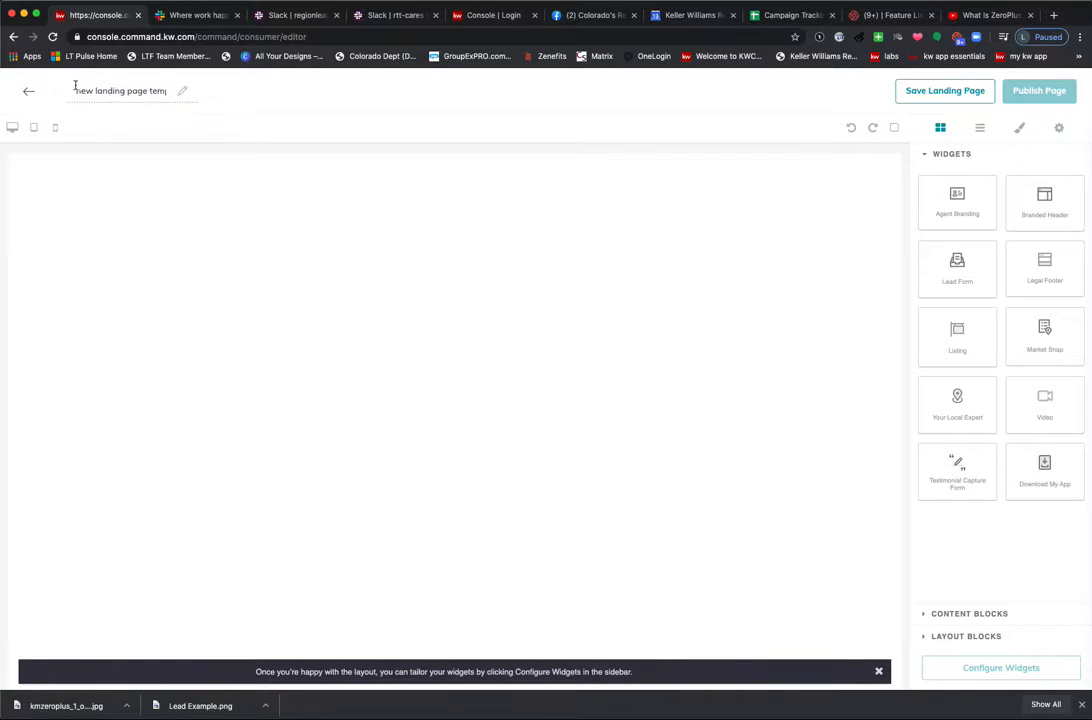
# Retitle the page 'Keller Mortgage Landing page' using the title suggestion.
pyautogui.moveTo(75, 85); pyautogui.dragTo(187, 96)
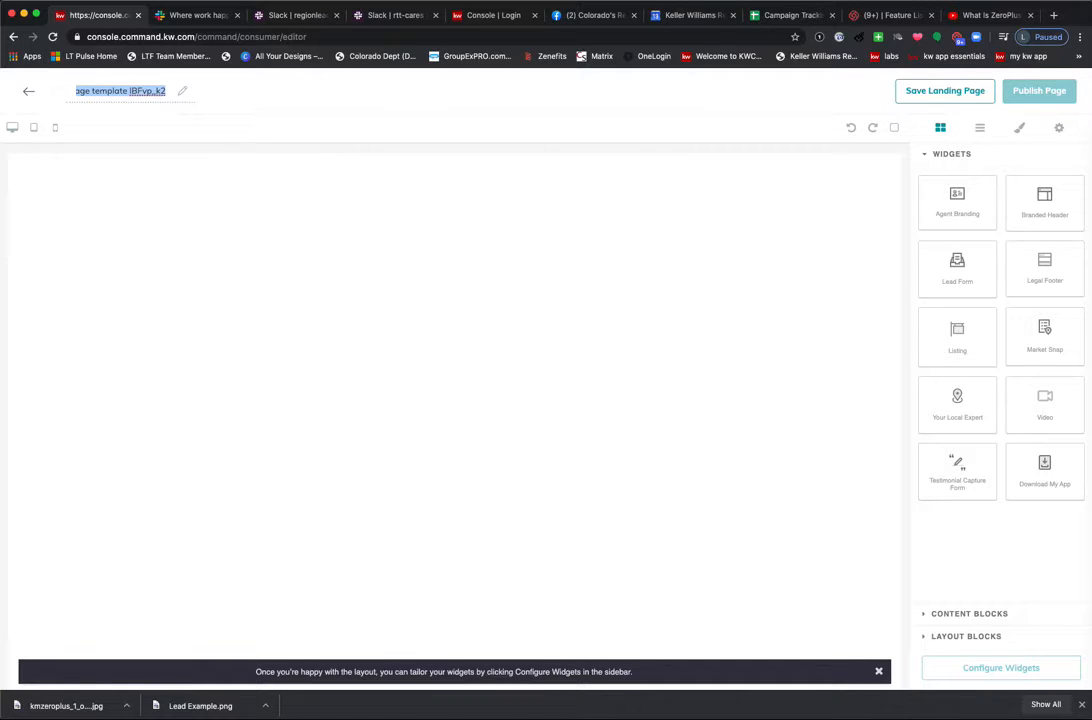
pyautogui.write('Keller MOrt')
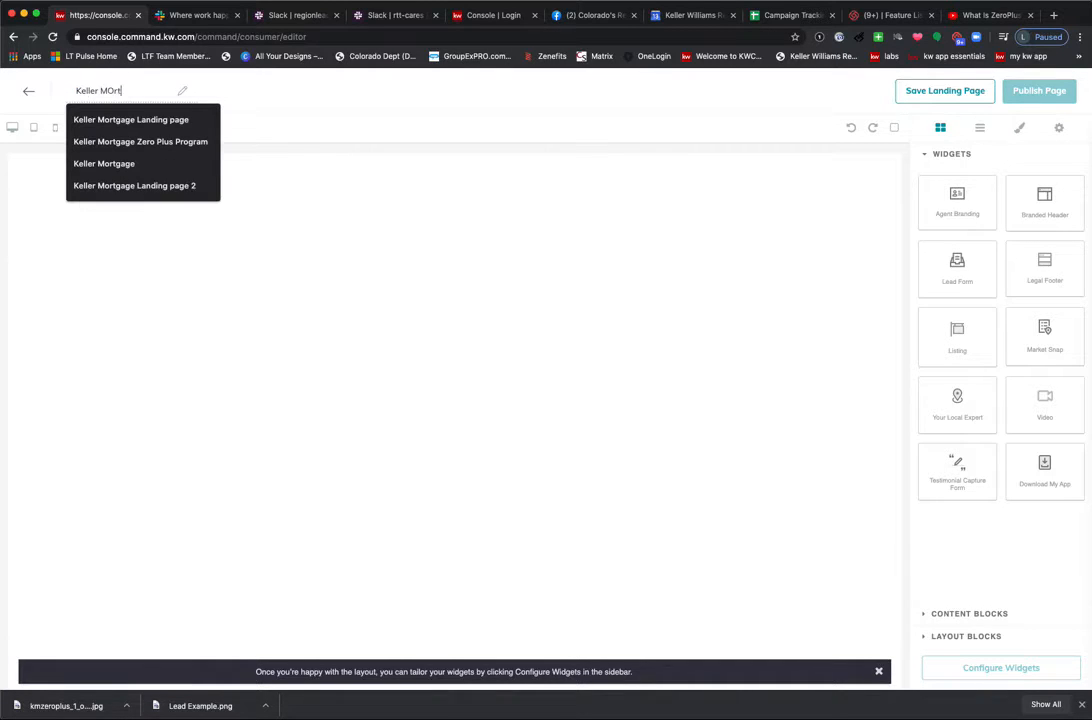
pyautogui.write('gage Landing pag')
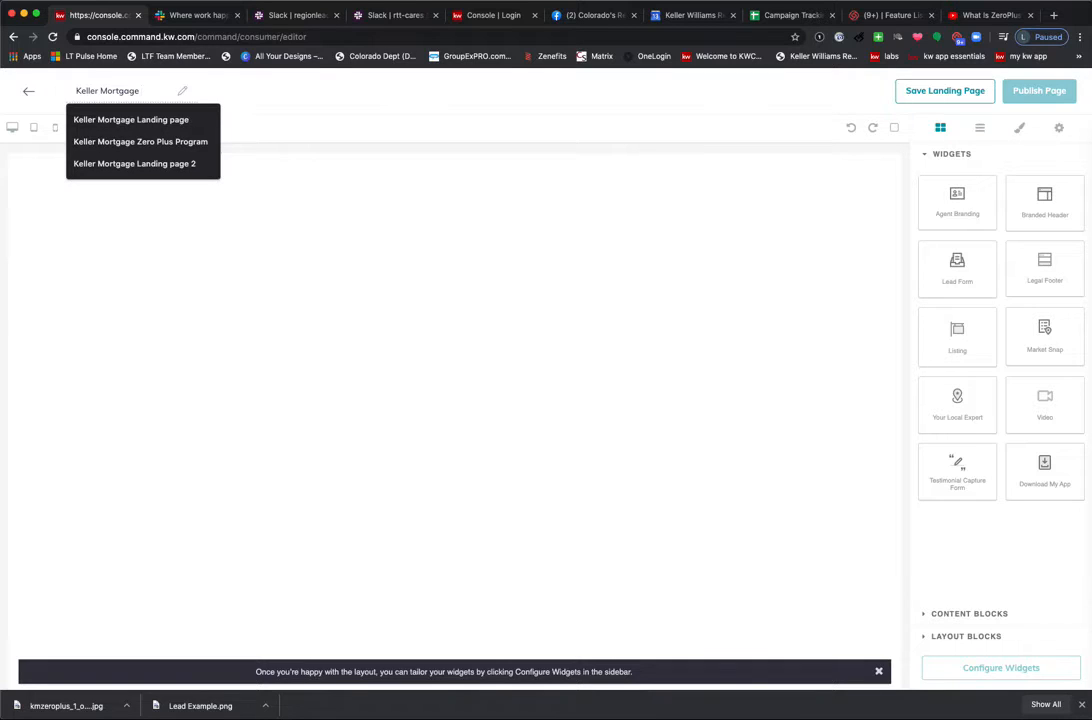
pyautogui.click(172, 119)
pyautogui.click(146, 91)
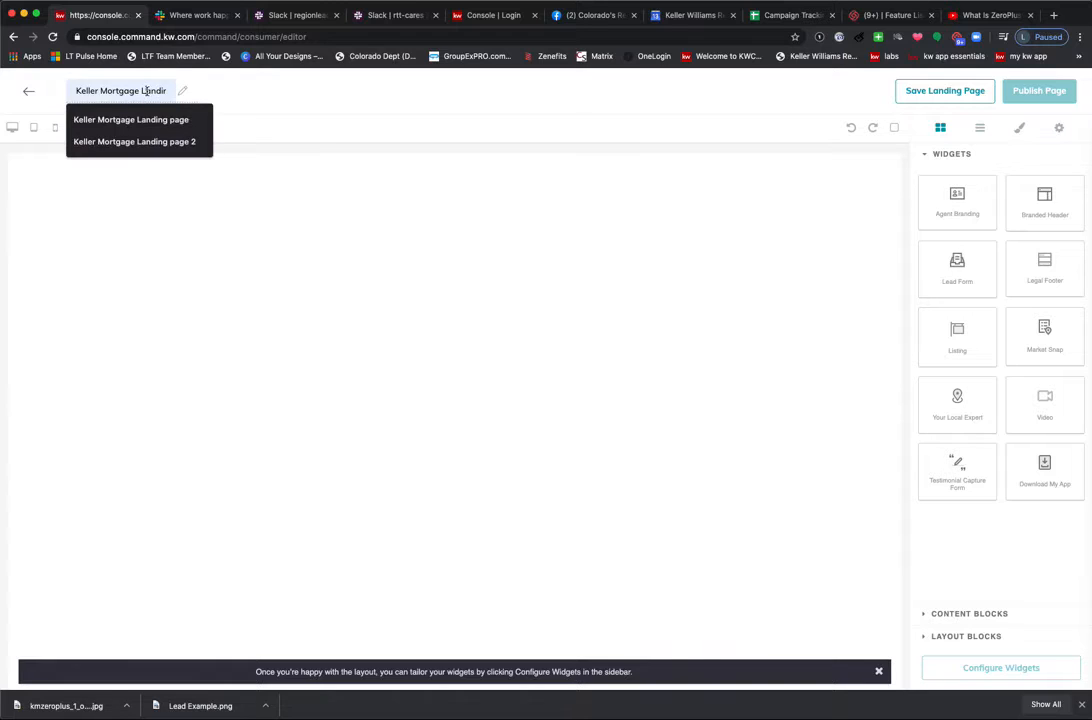
# Confirm the page title, then drop a 1/3 section with an Image block at the page top.
pyautogui.click(156, 117)
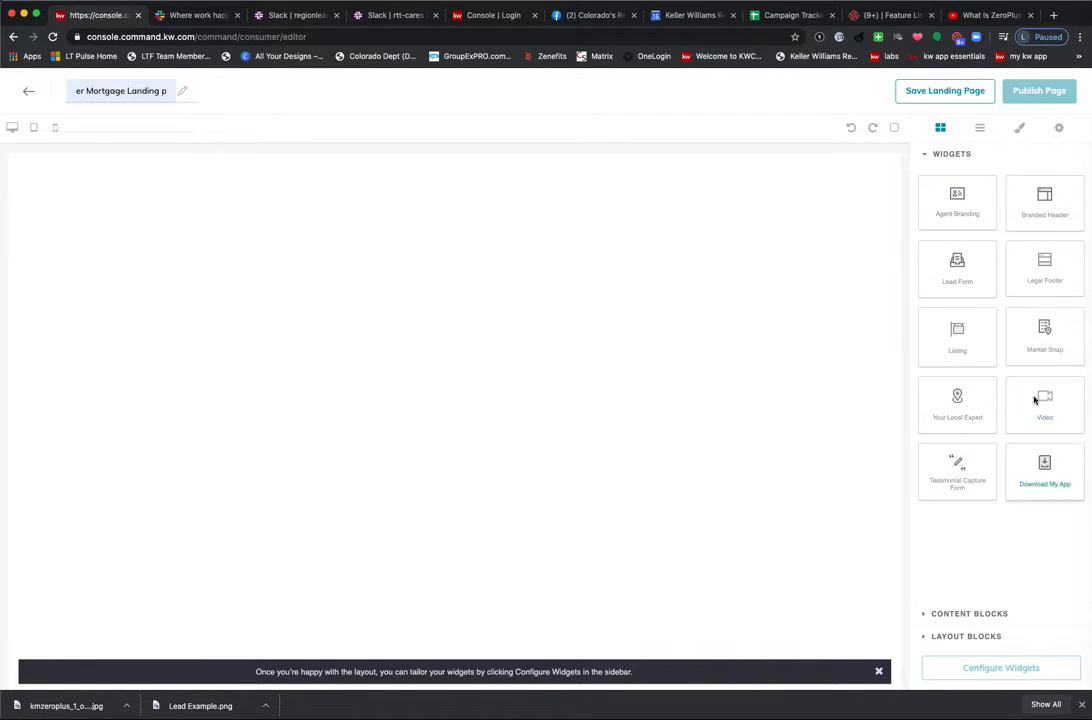
pyautogui.click(975, 616)
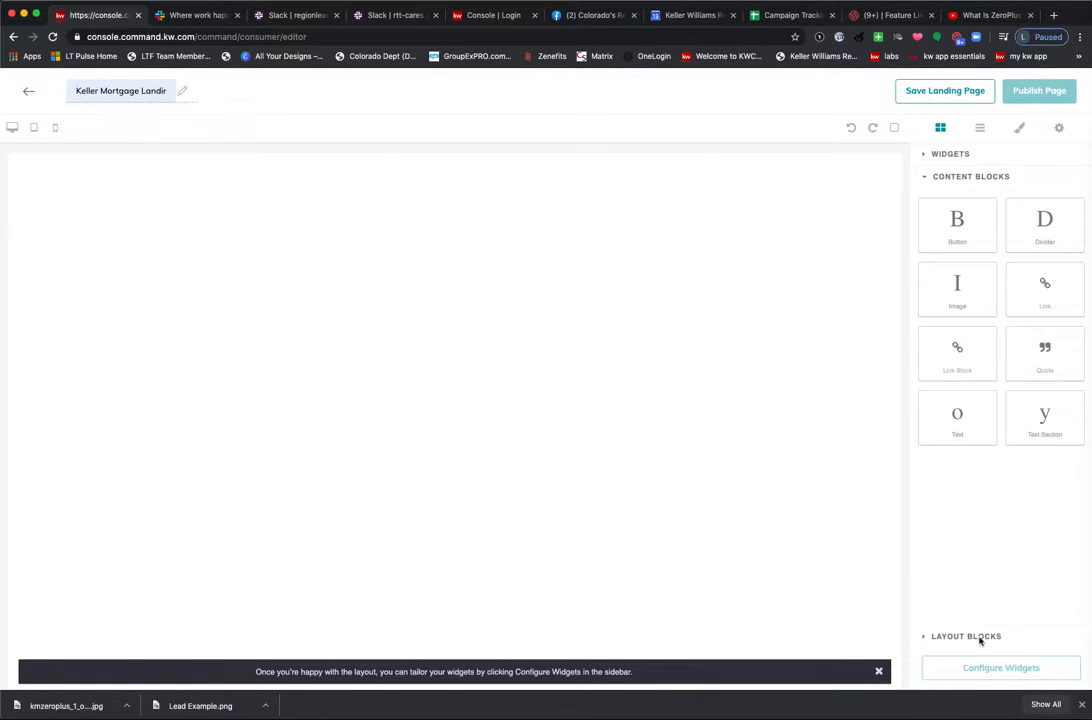
pyautogui.click(977, 639)
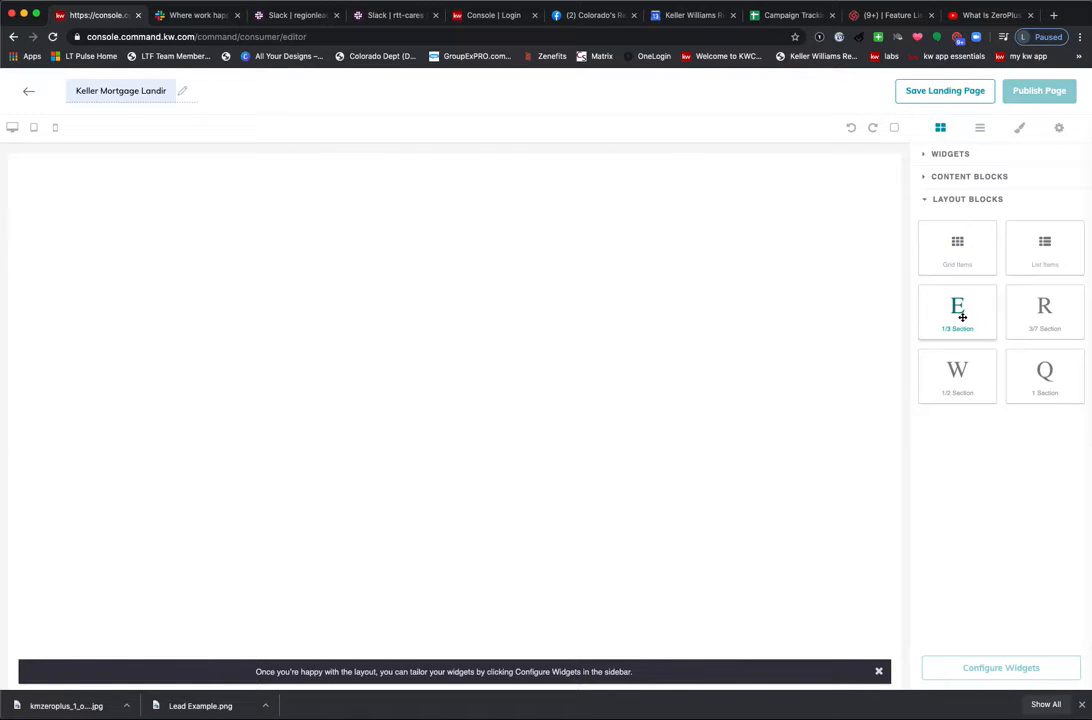
pyautogui.moveTo(961, 316); pyautogui.dragTo(476, 238)
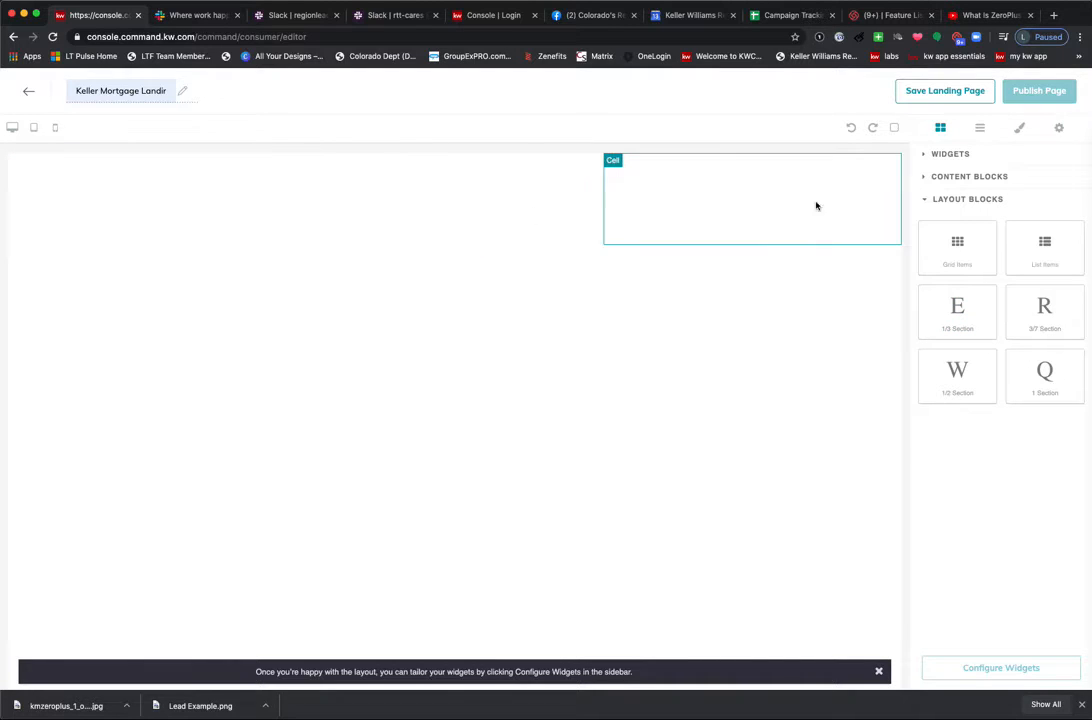
pyautogui.click(956, 177)
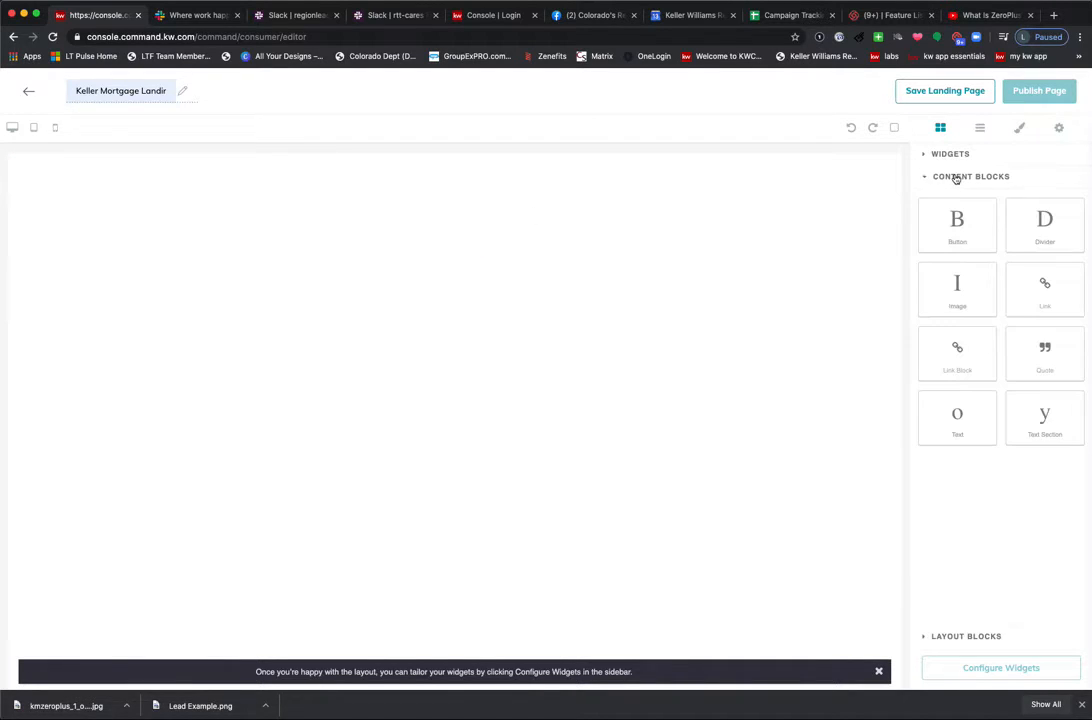
pyautogui.moveTo(959, 283); pyautogui.dragTo(428, 203)
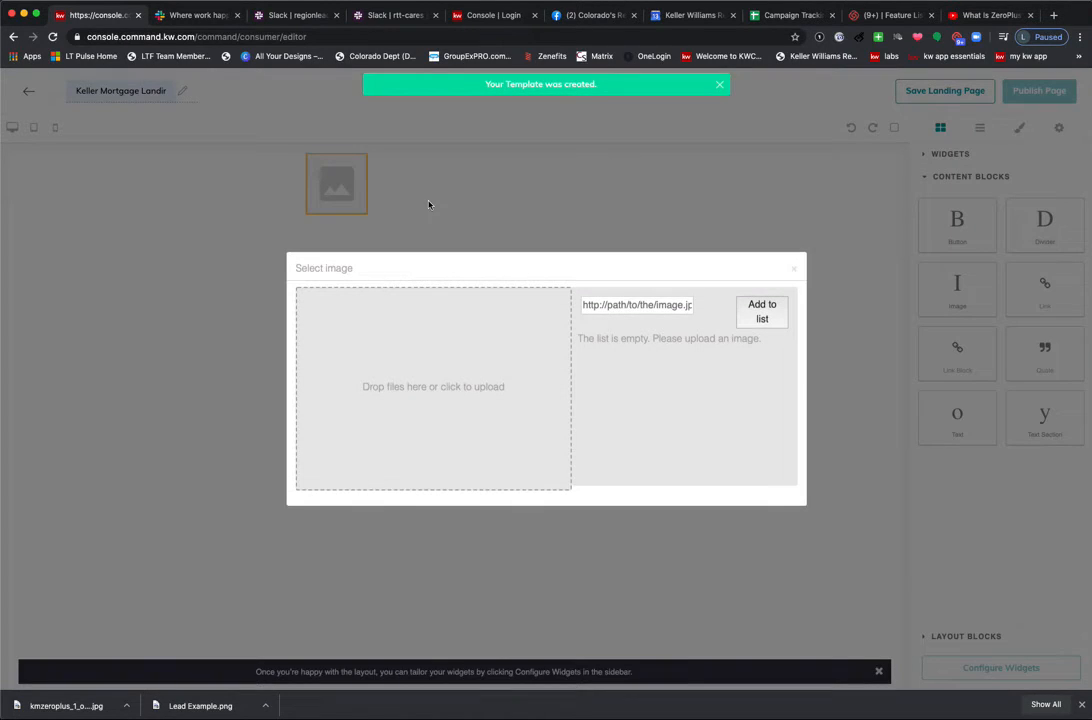
# Upload kmzeroplus_1_original (1).jpg from the Desktop and place it in the image block.
pyautogui.click(467, 394)
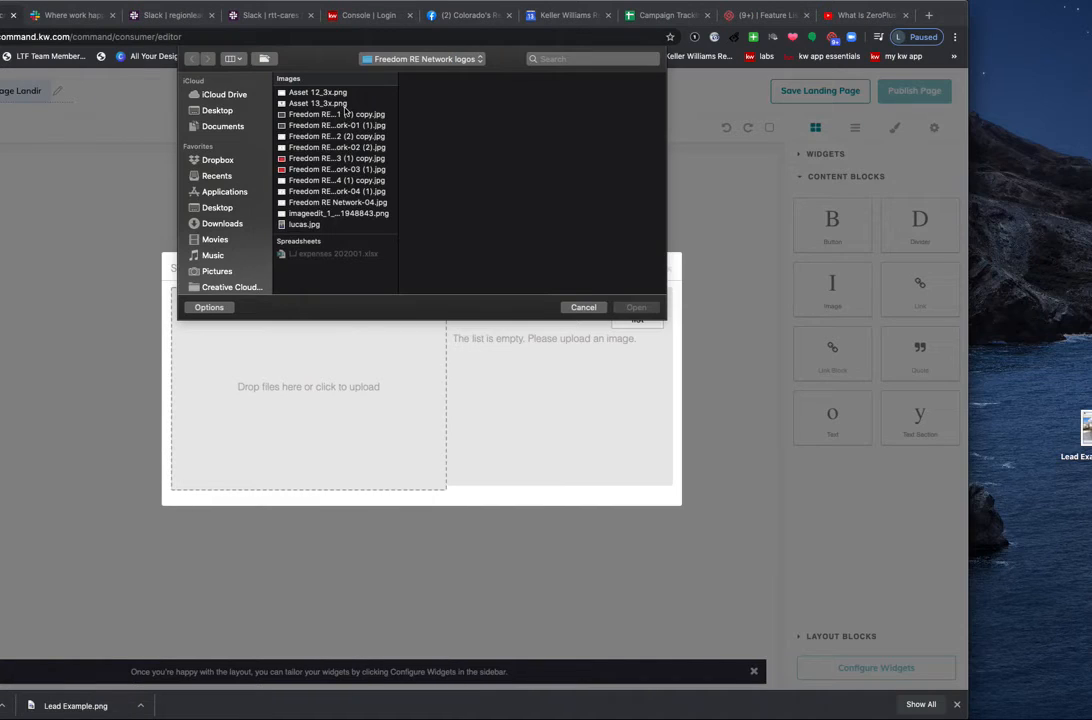
pyautogui.click(217, 110)
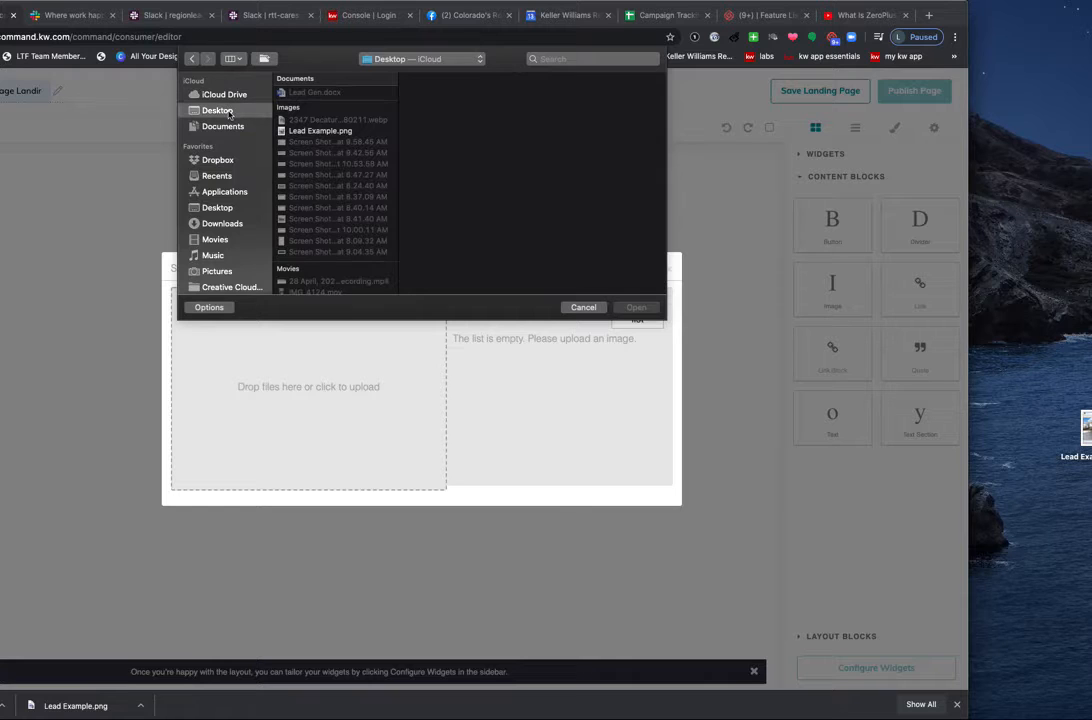
pyautogui.click(325, 133)
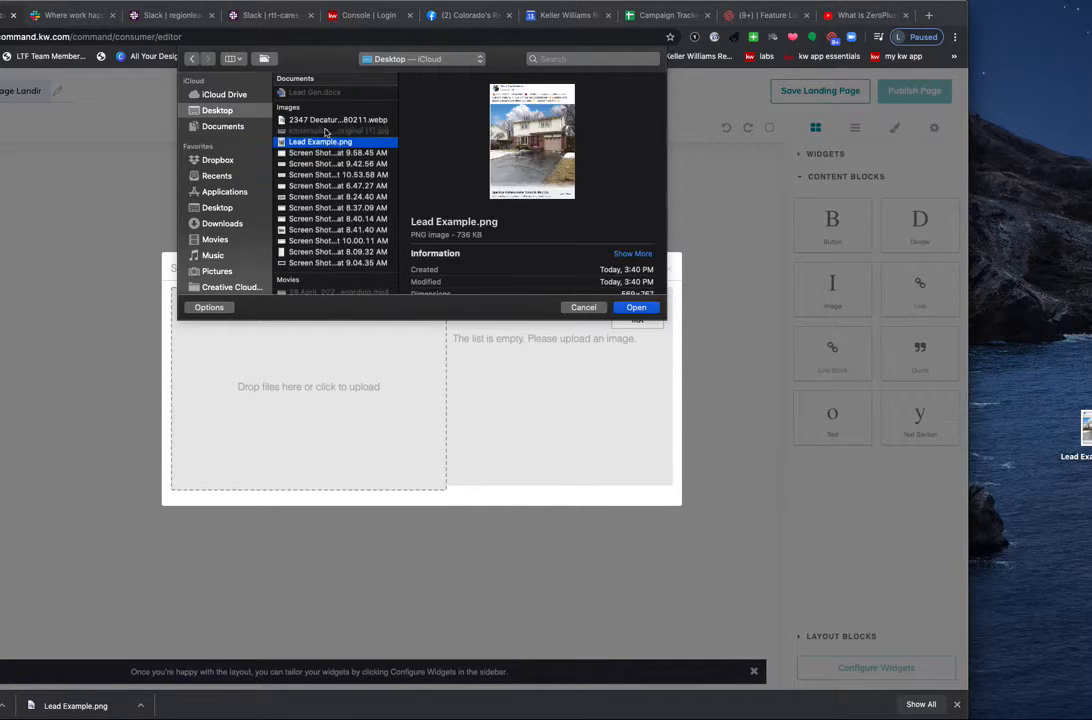
pyautogui.click(328, 121)
pyautogui.click(331, 131)
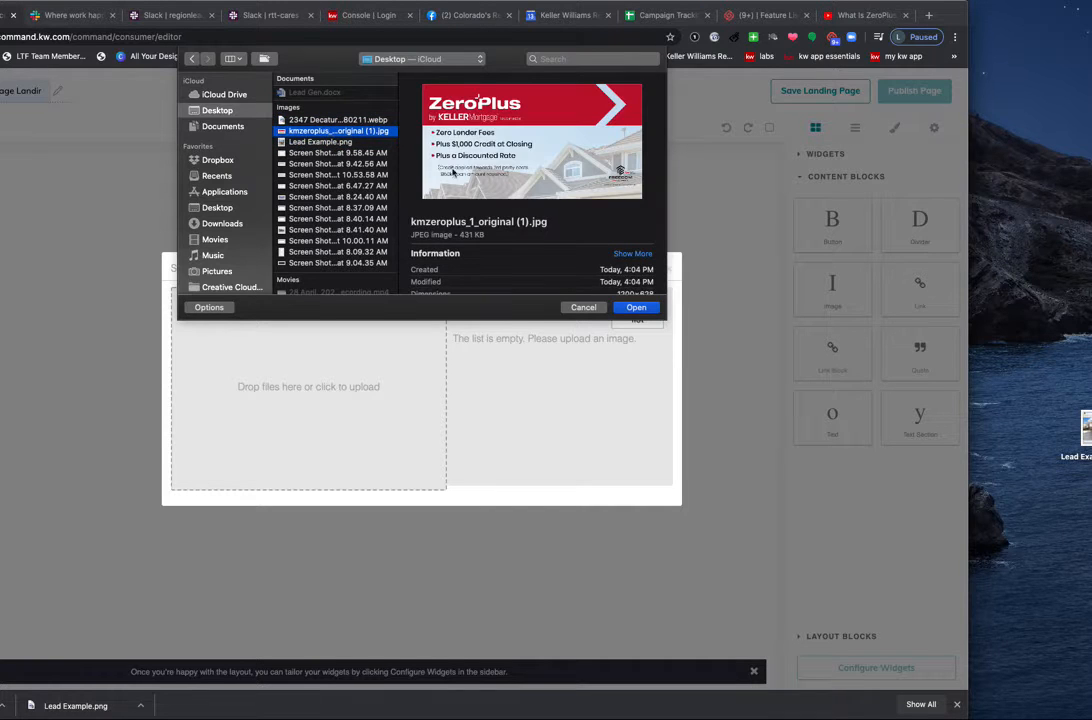
pyautogui.click(637, 307)
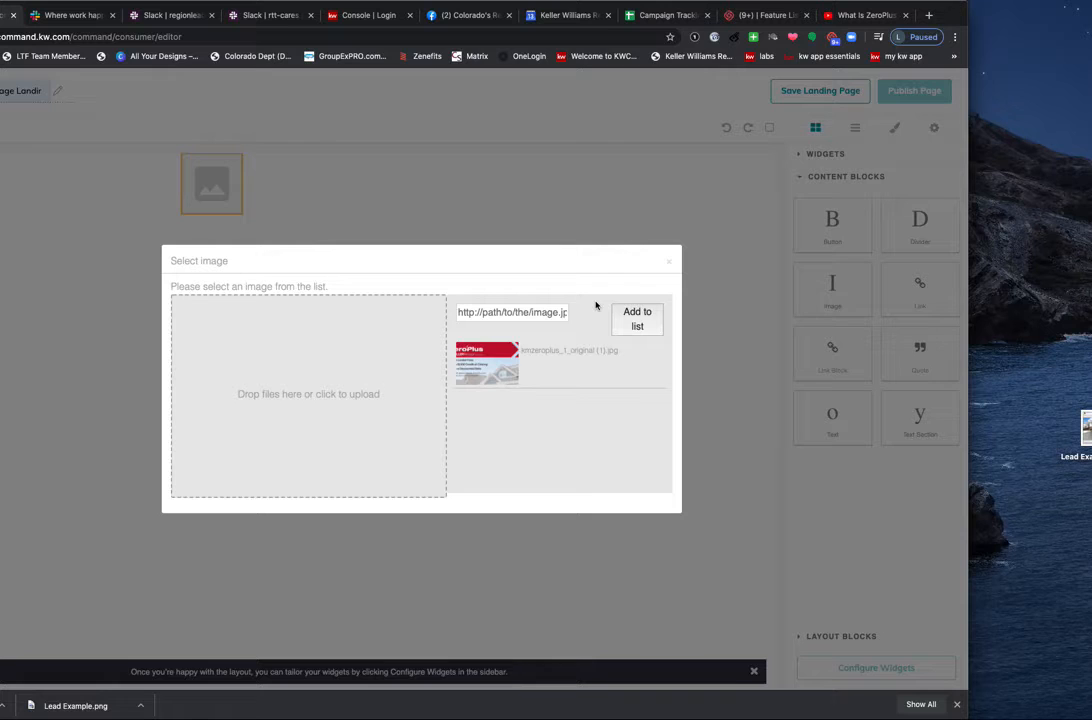
pyautogui.click(501, 374)
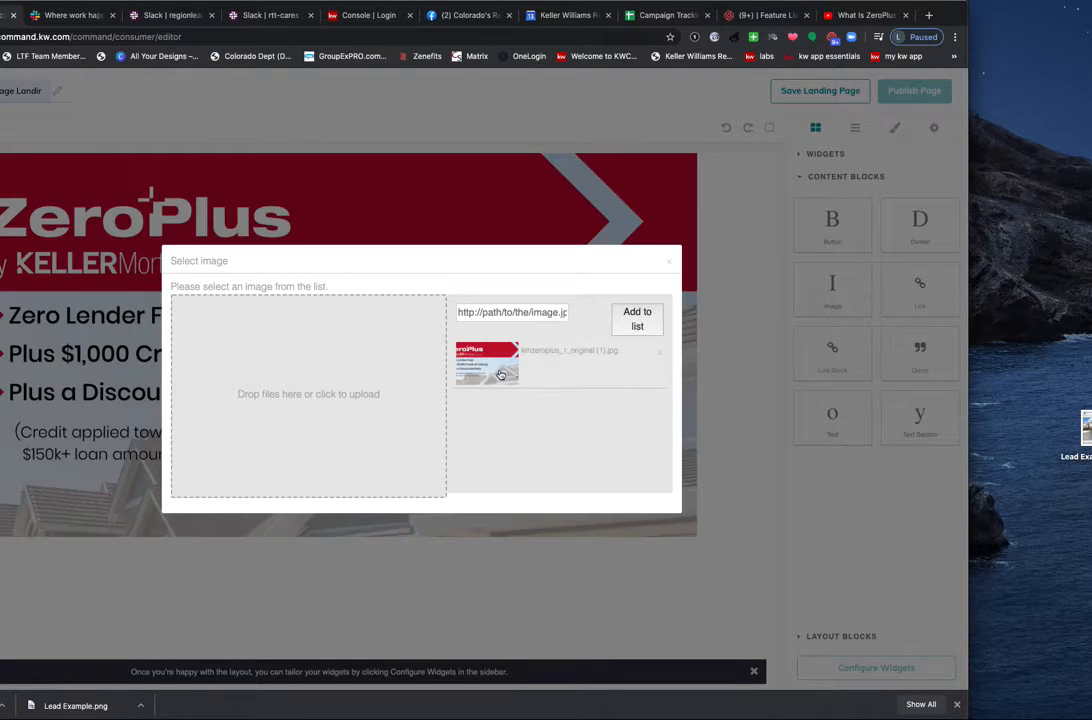
pyautogui.click(669, 261)
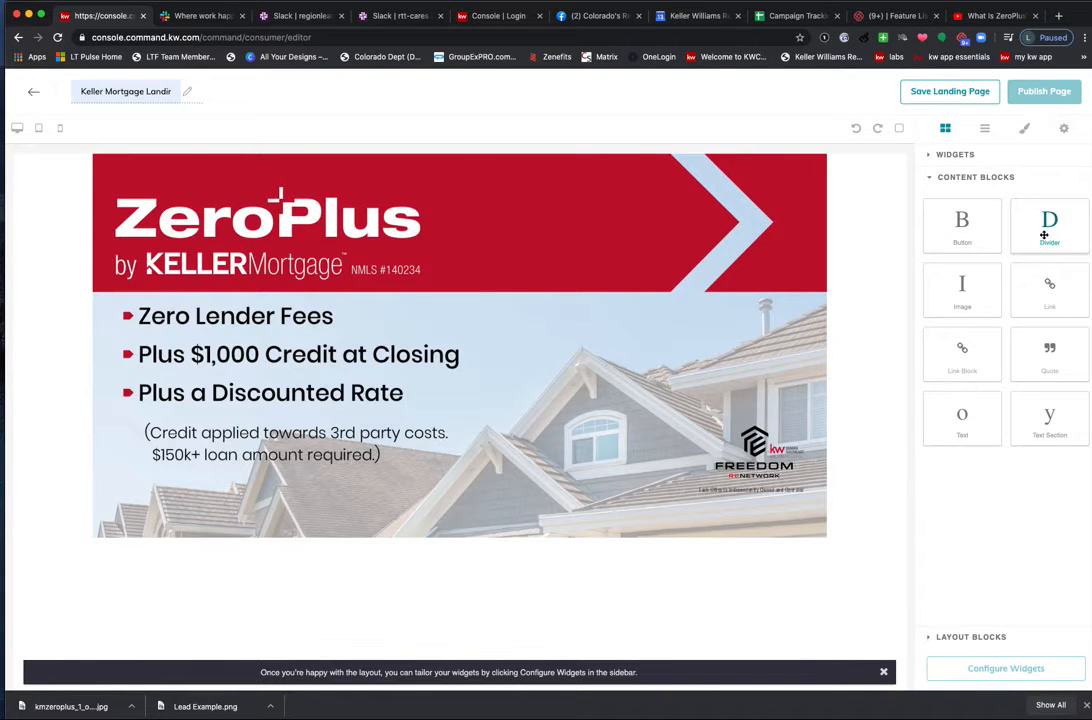
# Add a Divider and a Video widget below the ZeroPlus banner, dismissing the layout tip.
pyautogui.moveTo(1044, 234); pyautogui.dragTo(494, 591)
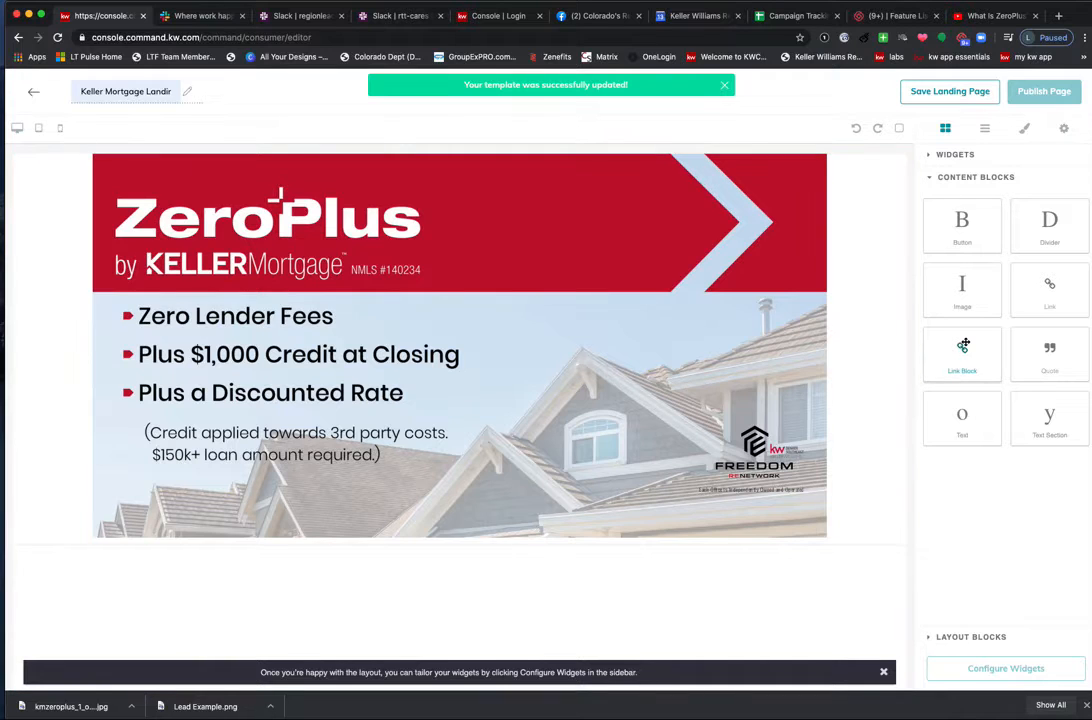
pyautogui.click(972, 156)
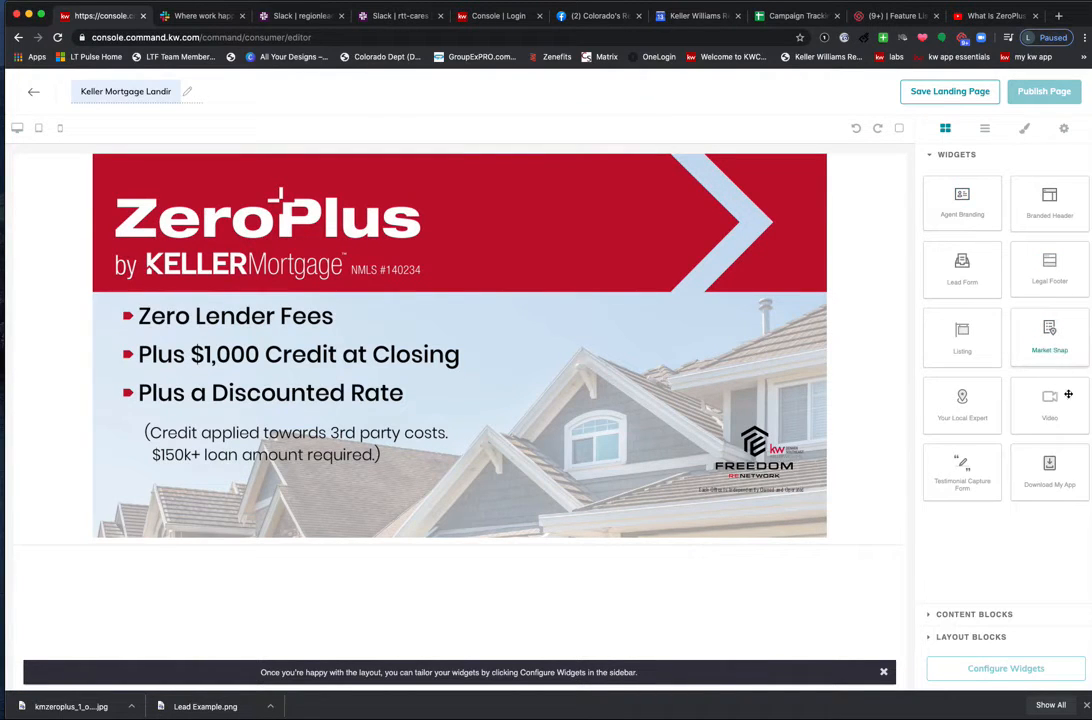
pyautogui.moveTo(1020, 402); pyautogui.dragTo(458, 597)
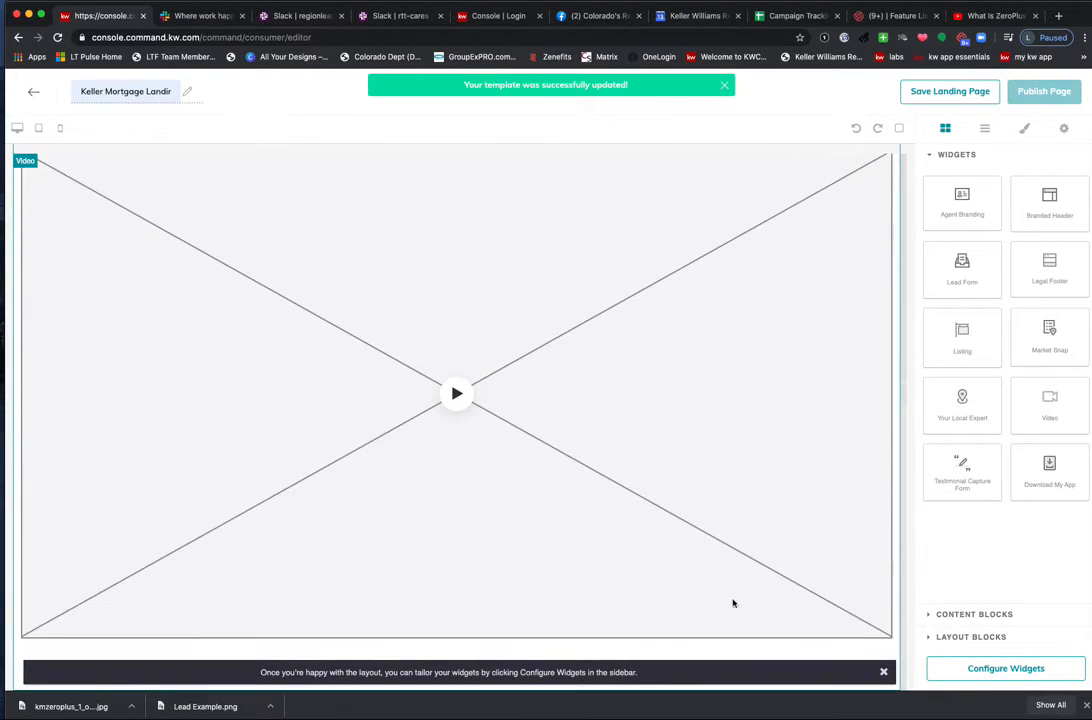
pyautogui.click(883, 672)
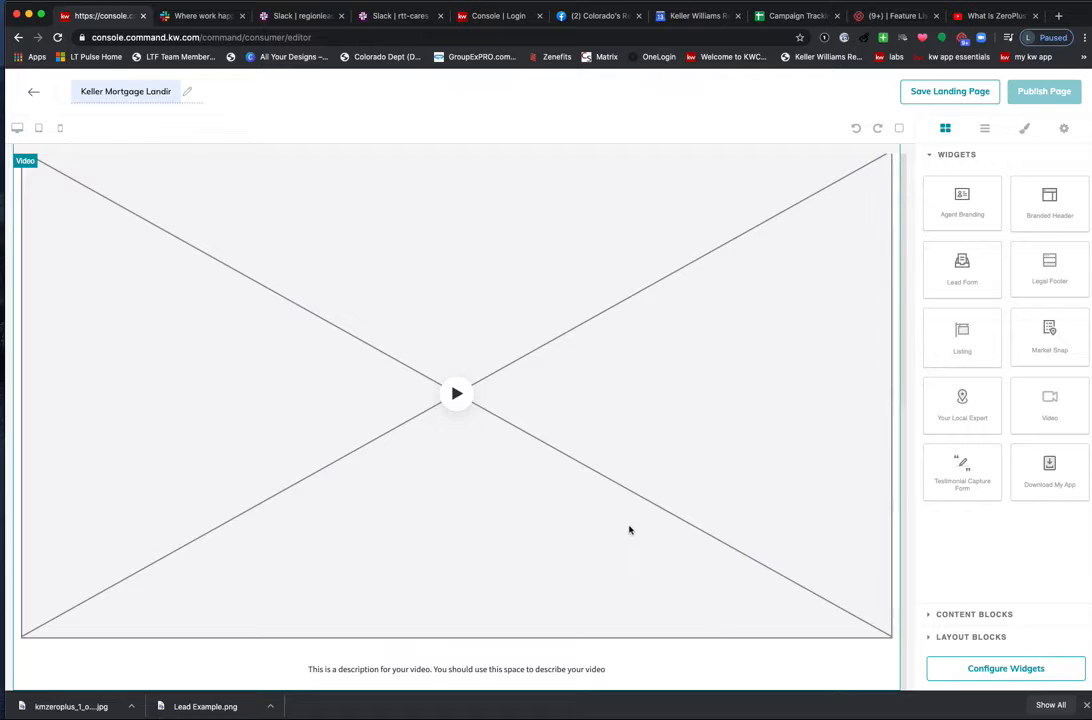
pyautogui.scroll(5, 629, 527)
pyautogui.scroll(-2, 629, 527)
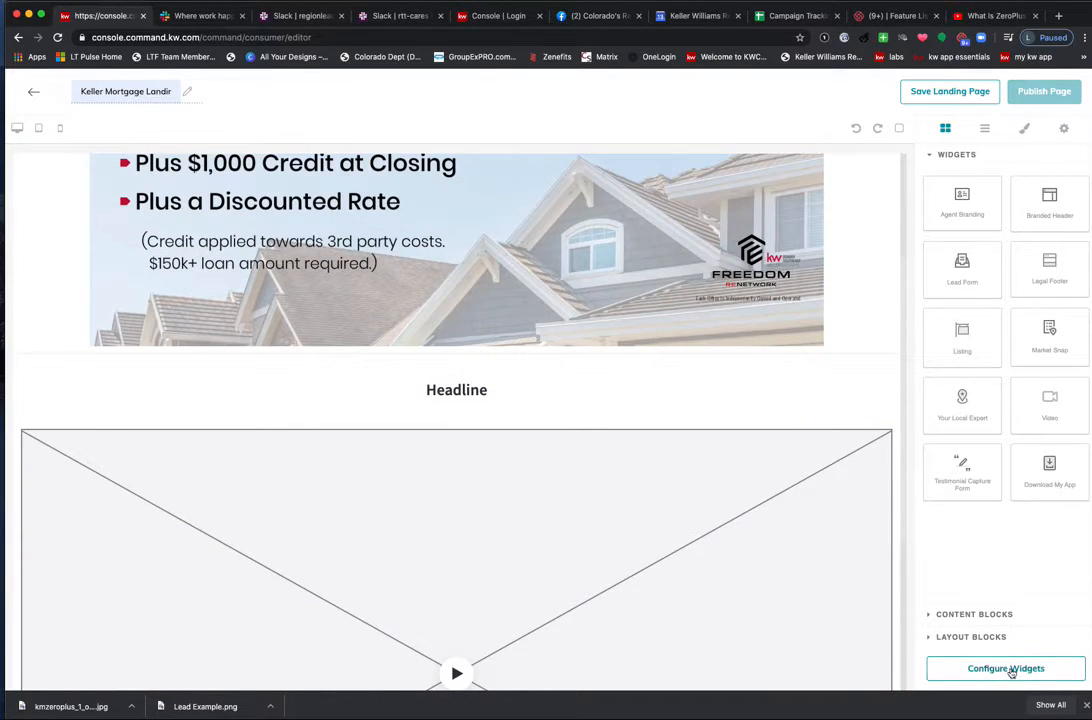
# Copy the 'What Is ZeroPlus? (2020)' YouTube video URL, then go to the Keller Cloud sign-in page.
pyautogui.click(988, 17)
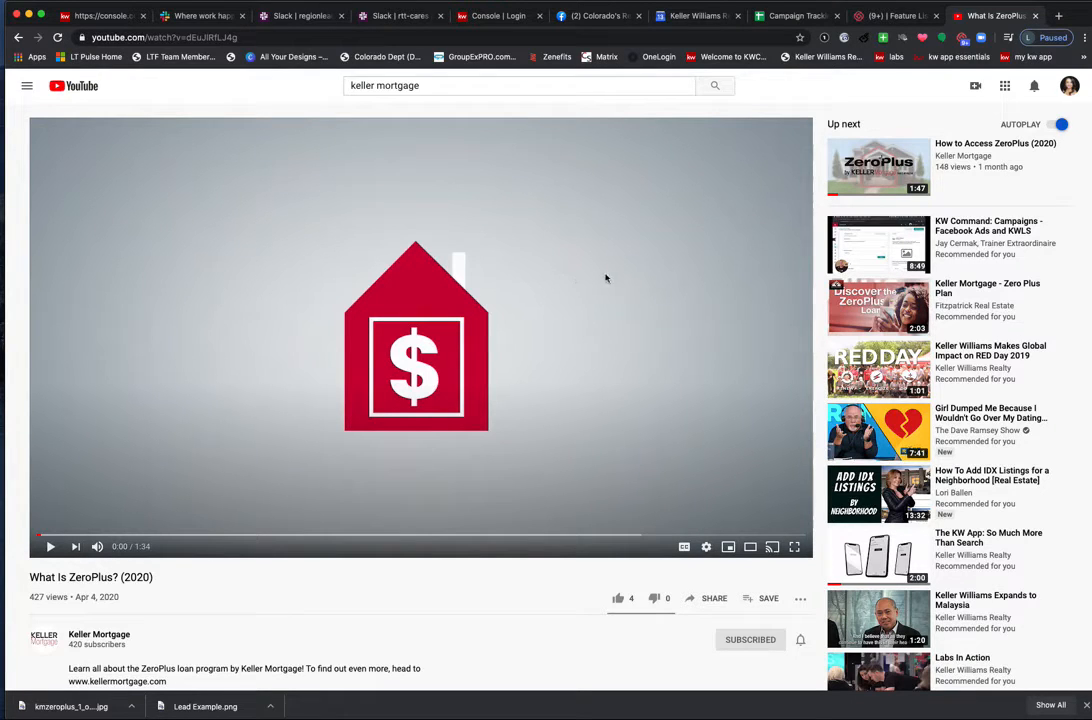
pyautogui.rightClick(544, 292)
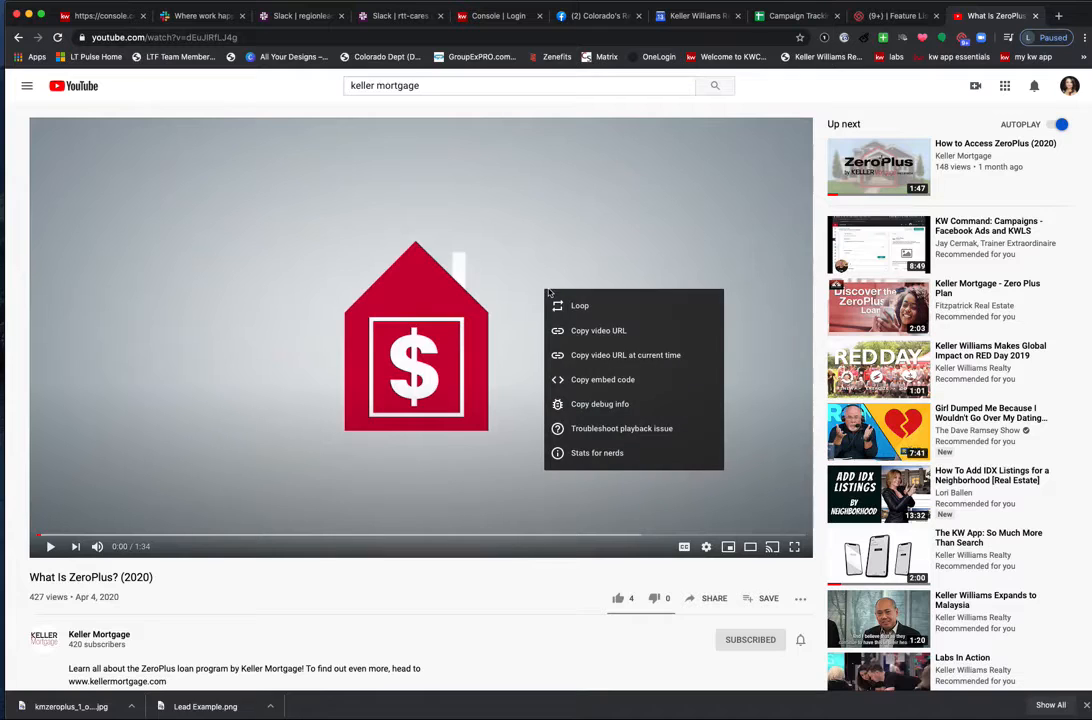
pyautogui.click(589, 331)
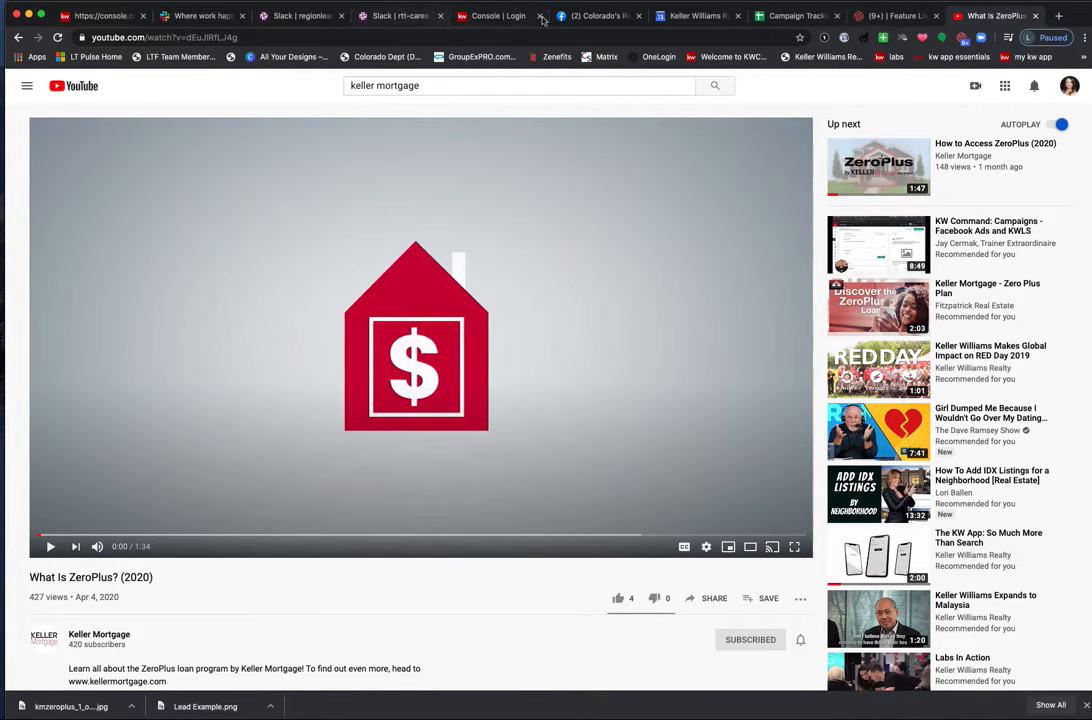
pyautogui.click(499, 17)
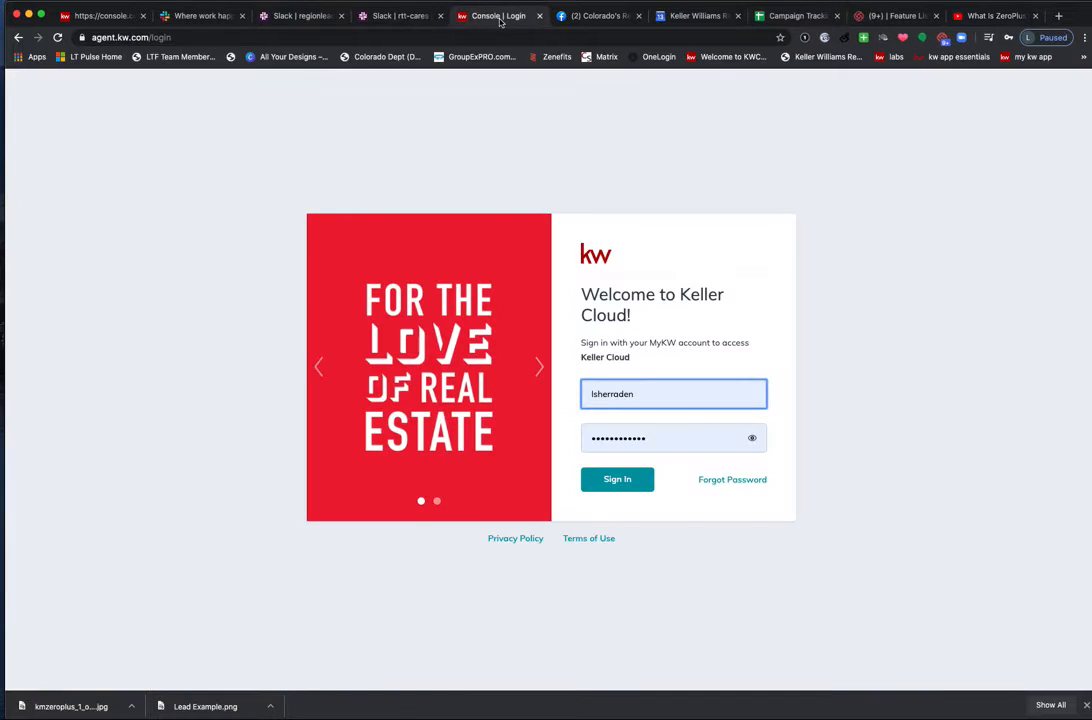
# Open the Video widget's settings and paste the ZeroPlus YouTube link as the Video URL.
pyautogui.click(94, 16)
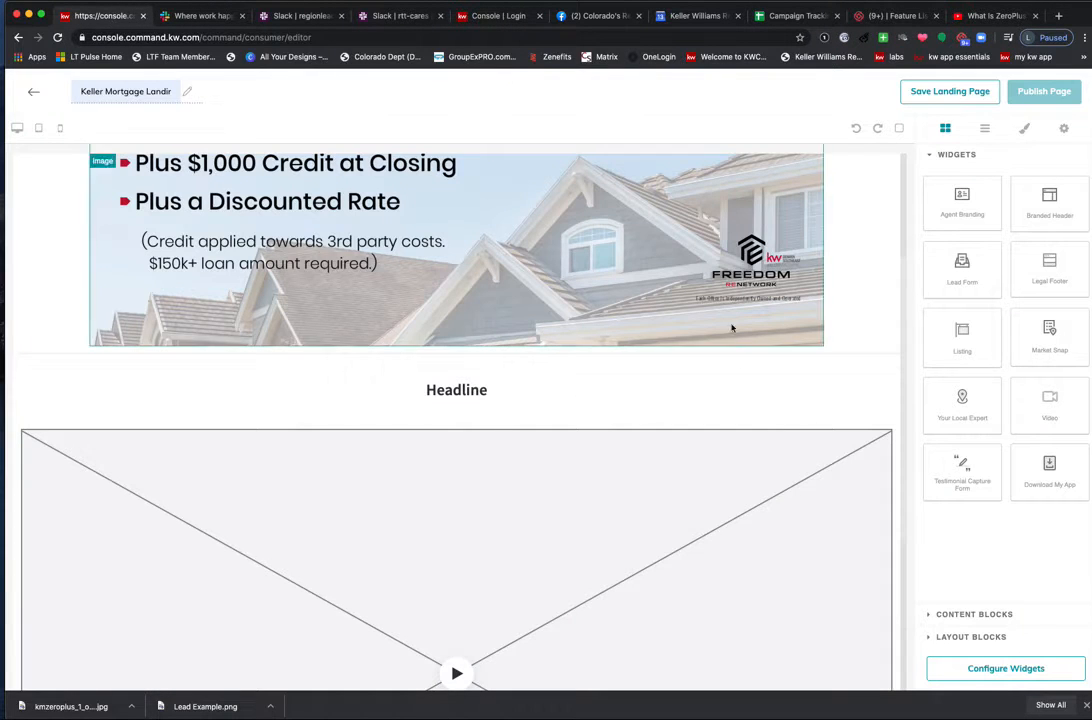
pyautogui.scroll(-4, 430, 615)
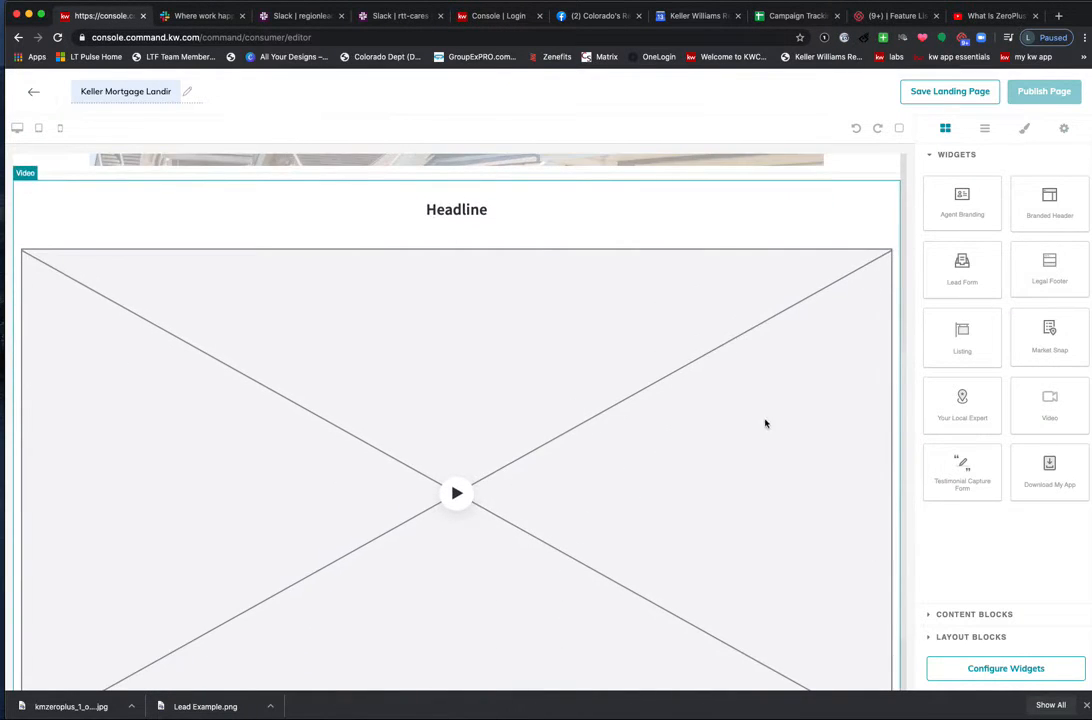
pyautogui.scroll(-3, 773, 487)
pyautogui.scroll(10, 770, 486)
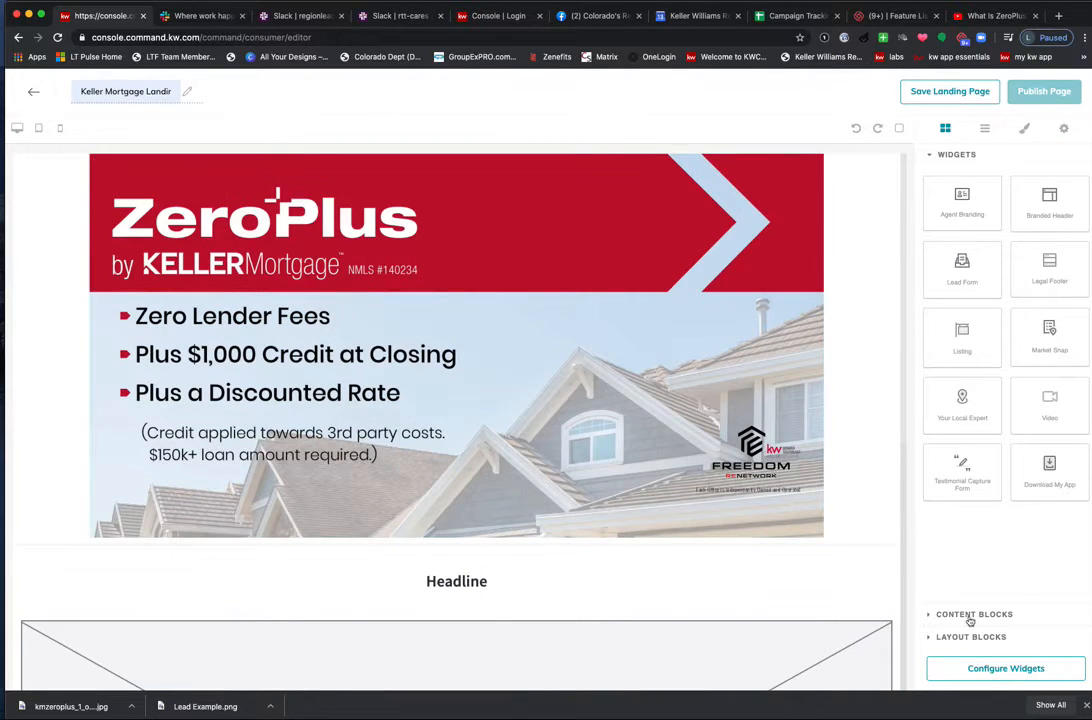
pyautogui.click(1006, 668)
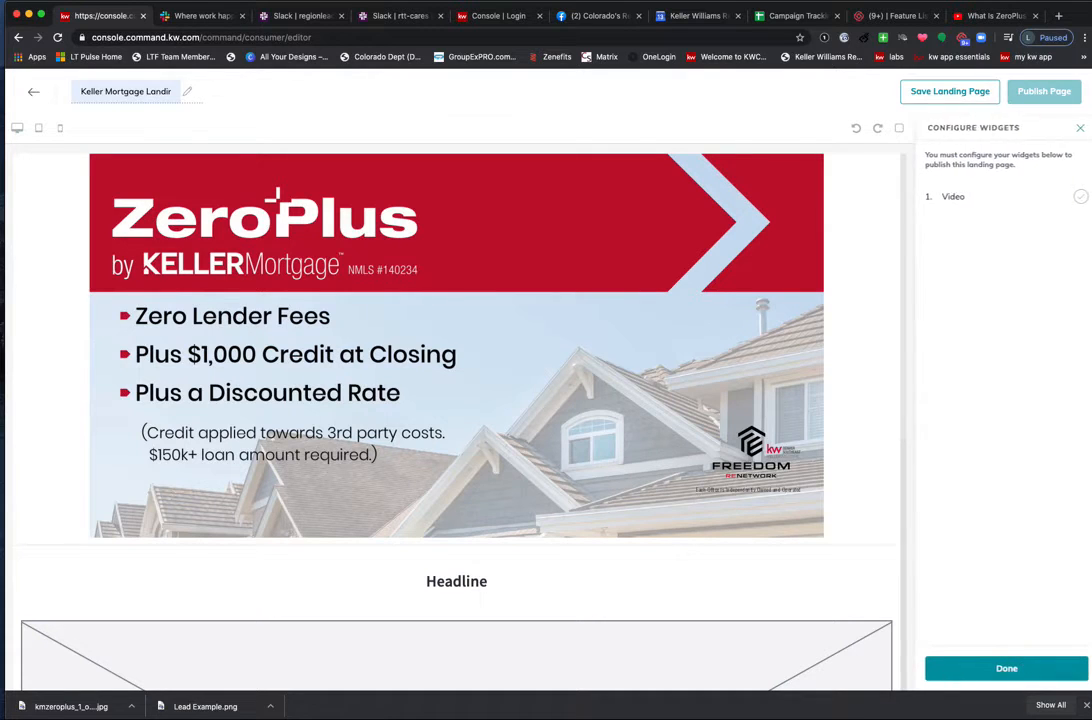
pyautogui.click(955, 196)
pyautogui.rightClick(963, 442)
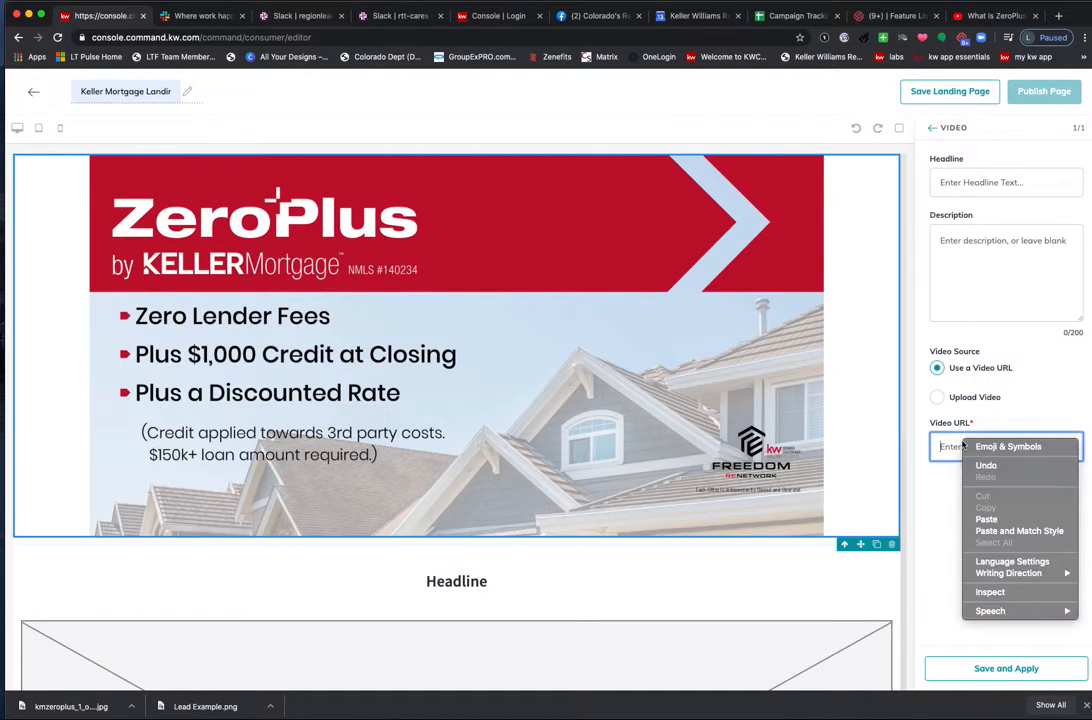
pyautogui.click(987, 519)
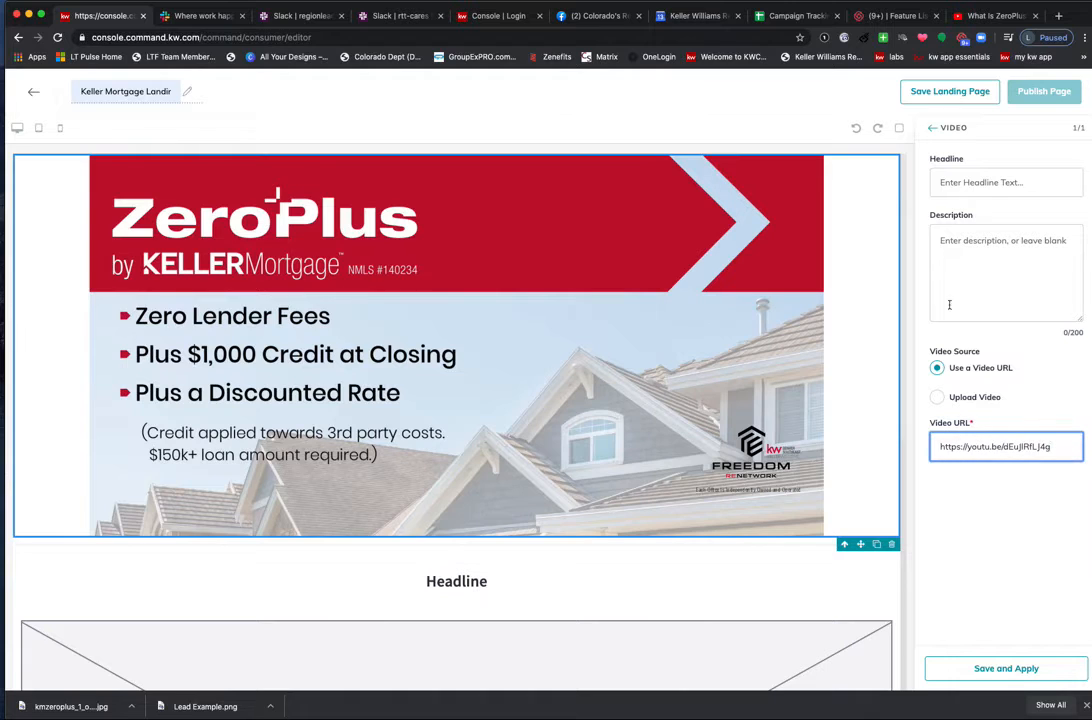
# Set headline 'Keller Mortgage' and description 'Sign up today!', then apply the video settings.
pyautogui.click(961, 185)
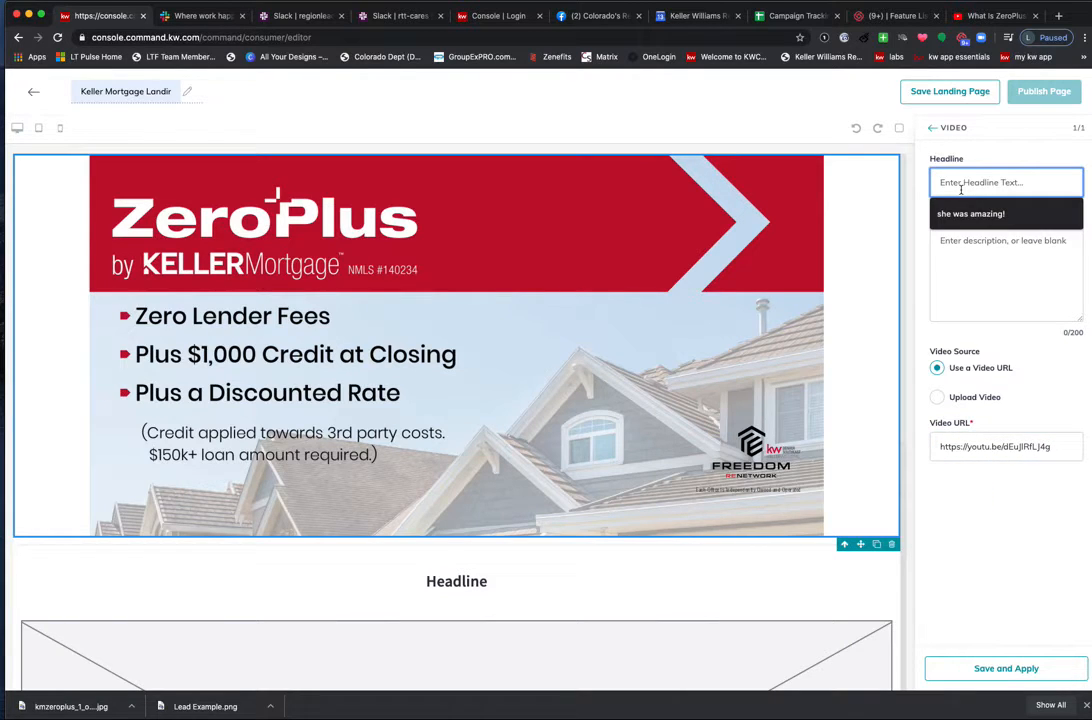
pyautogui.write('Keller mOrtgage')
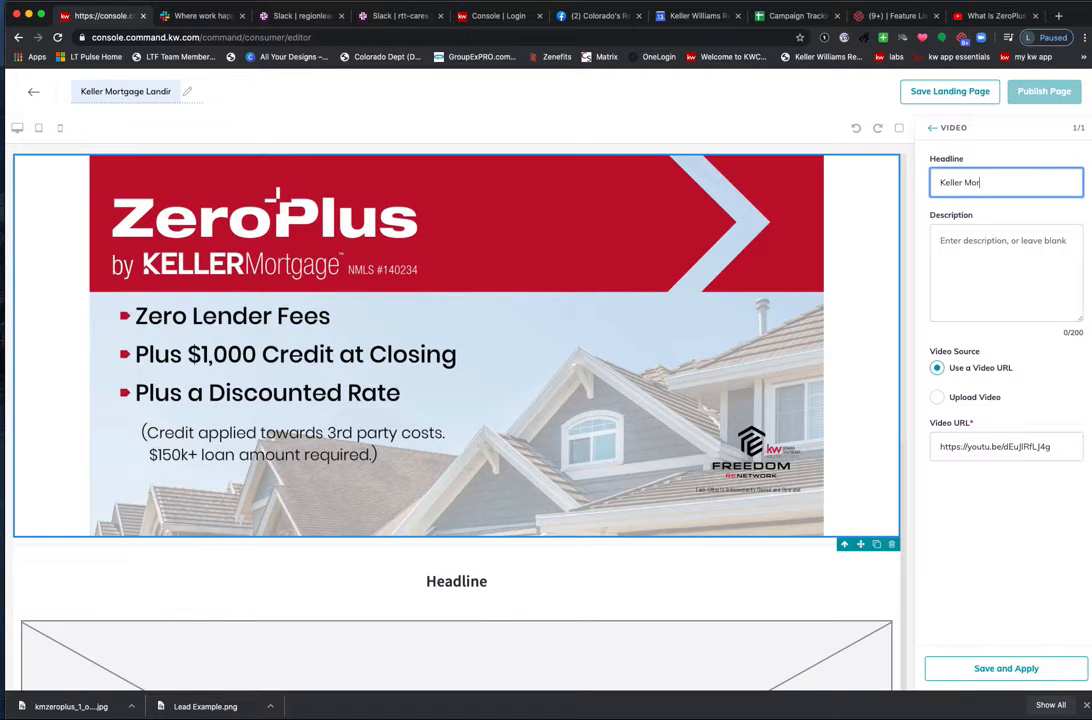
pyautogui.click(974, 249)
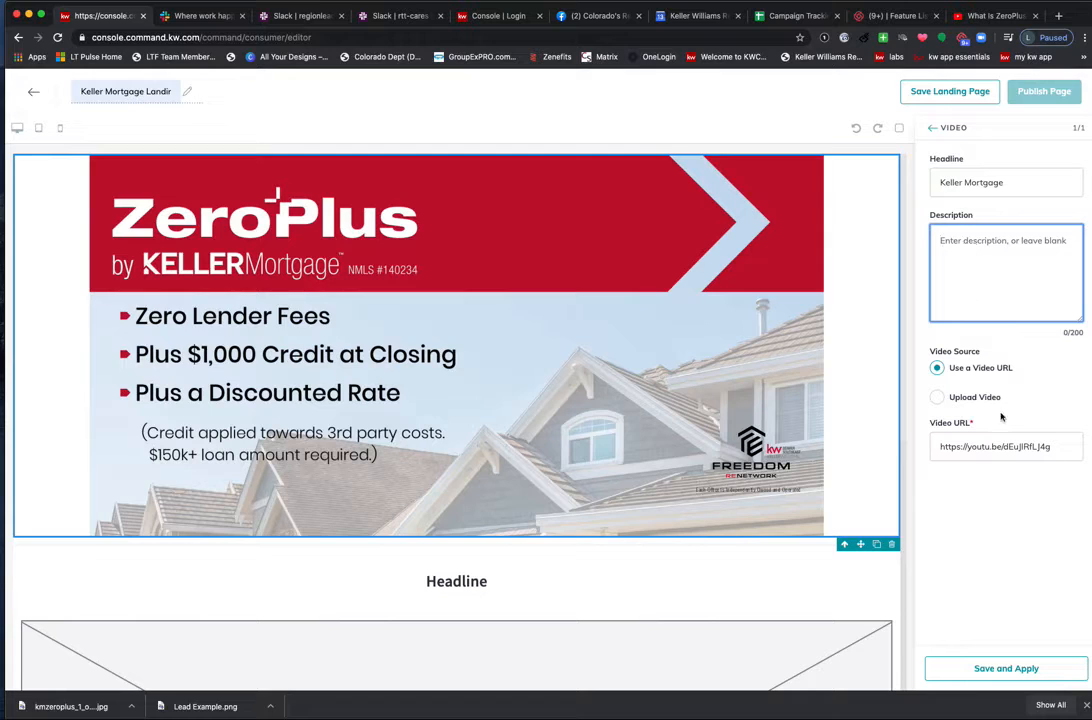
pyautogui.write('Sign up today!')
pyautogui.click(1006, 670)
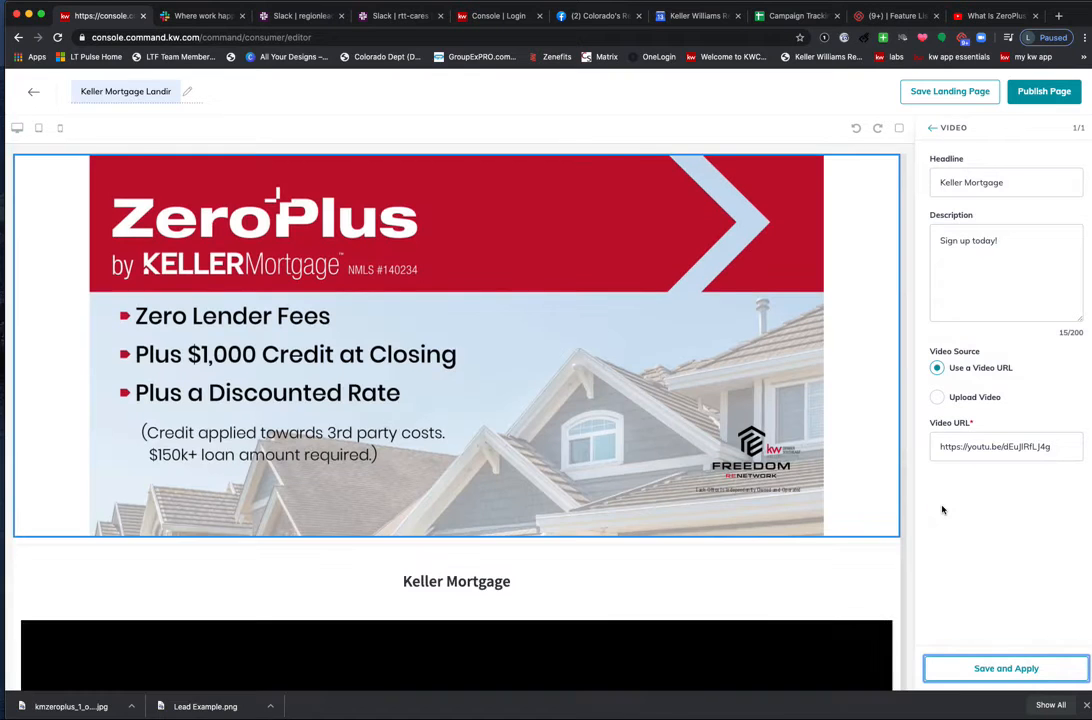
pyautogui.scroll(-5, 790, 440)
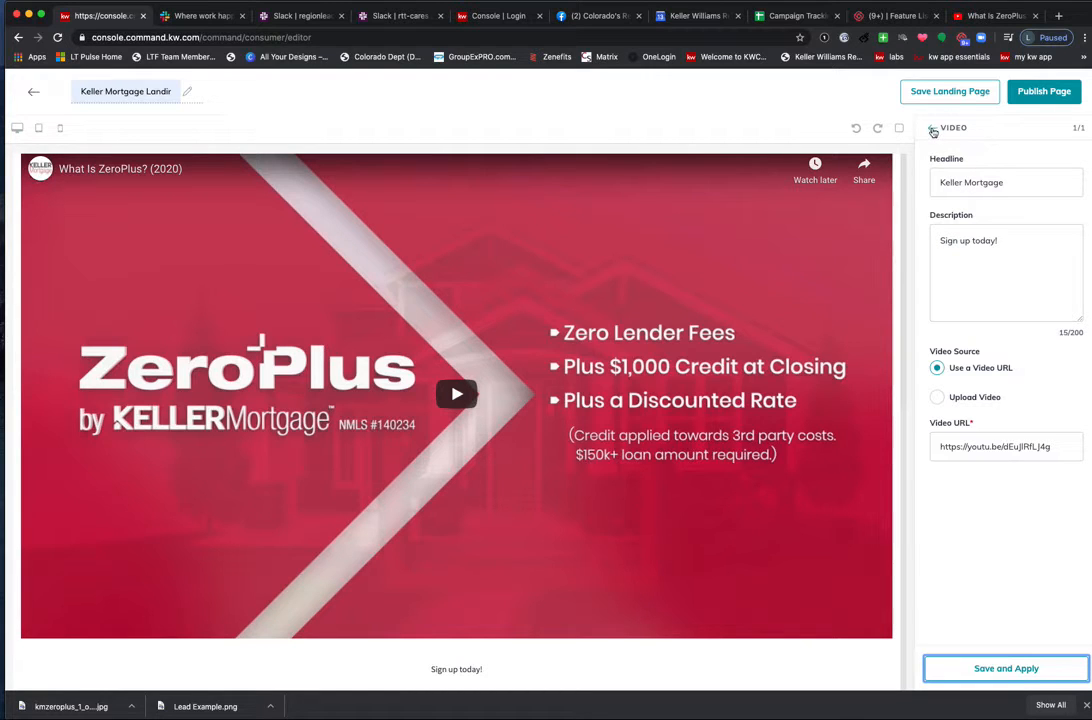
pyautogui.click(932, 129)
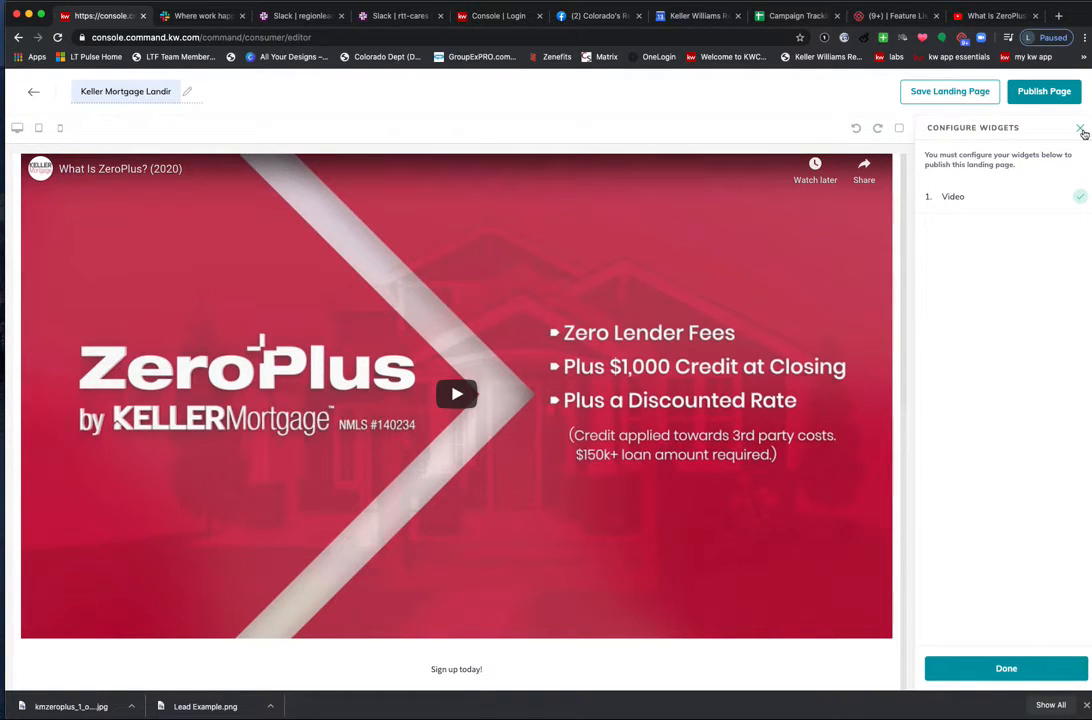
# Drop a Lead Form below the video, then select and delete that lead form section.
pyautogui.click(1081, 130)
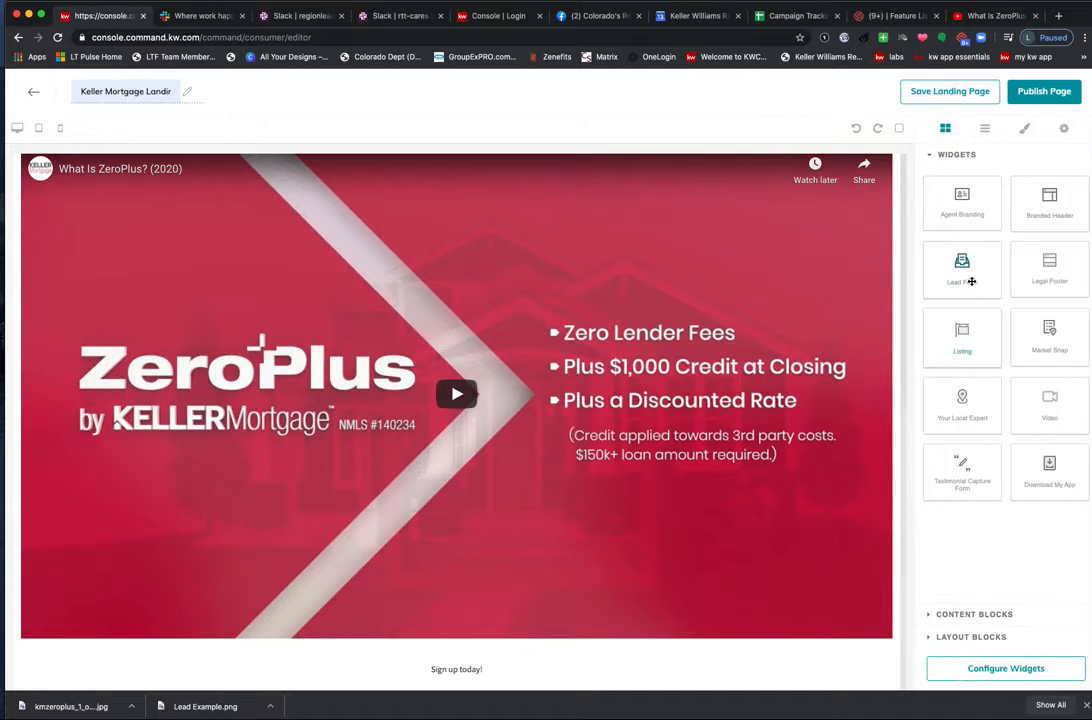
pyautogui.moveTo(972, 278); pyautogui.dragTo(695, 665)
pyautogui.scroll(-2, 703, 554)
pyautogui.scroll(2, 702, 565)
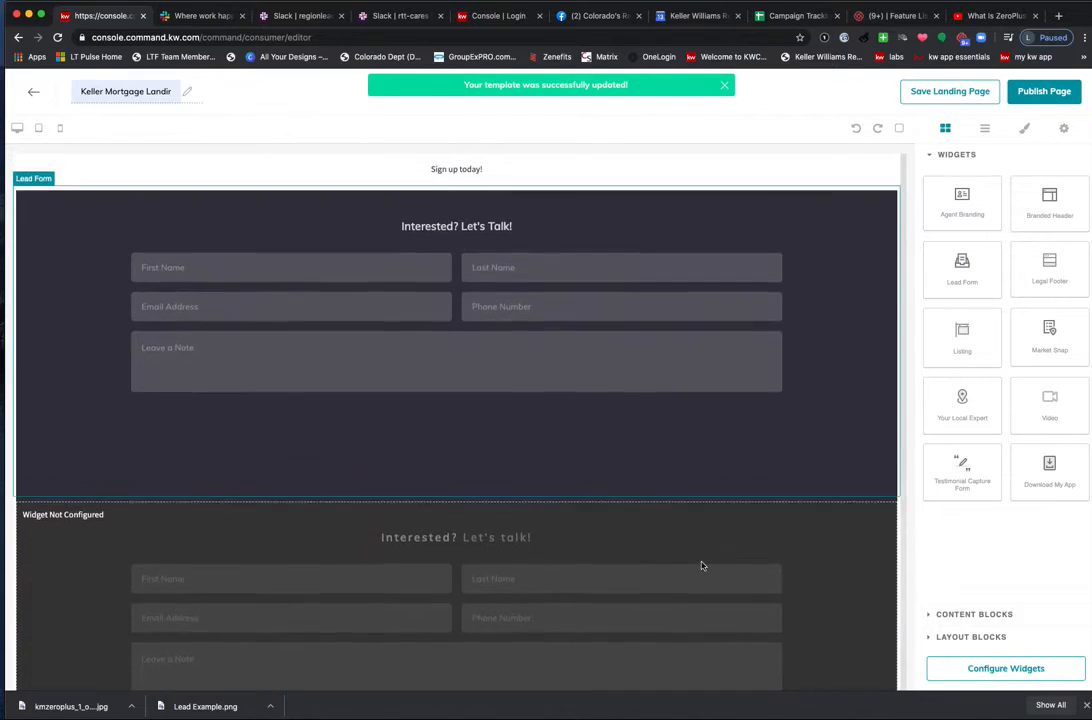
pyautogui.click(853, 237)
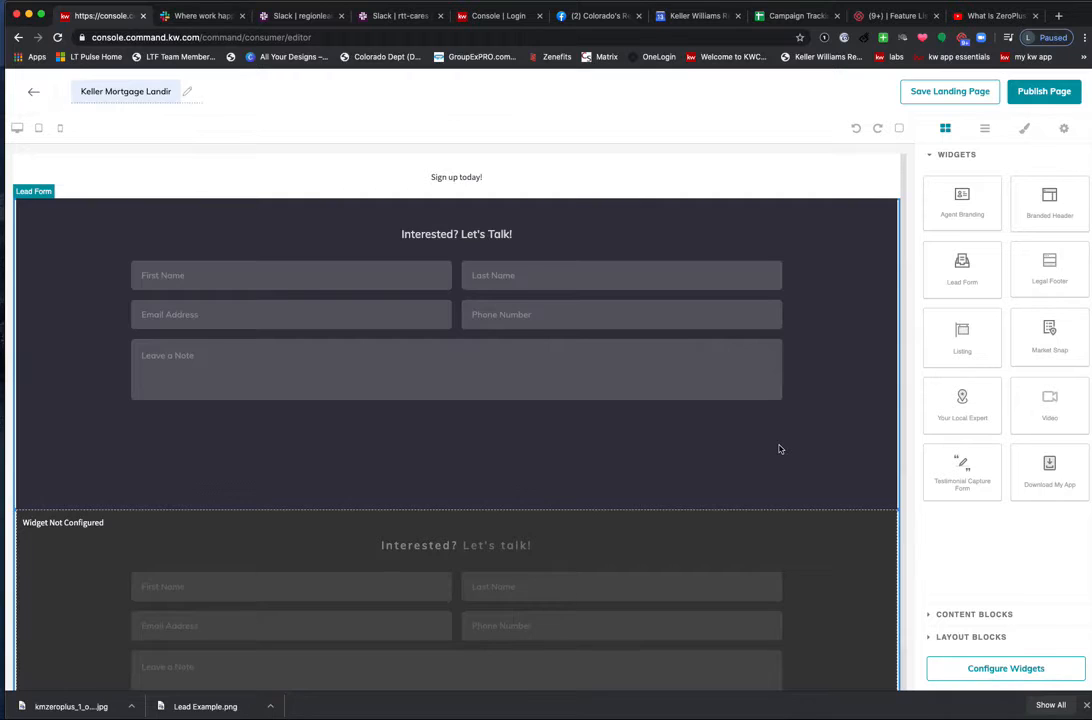
pyautogui.press('Delete')
# Try placing Agent Branding above the image, then cancel the drop.
pyautogui.scroll(5, 778, 450)
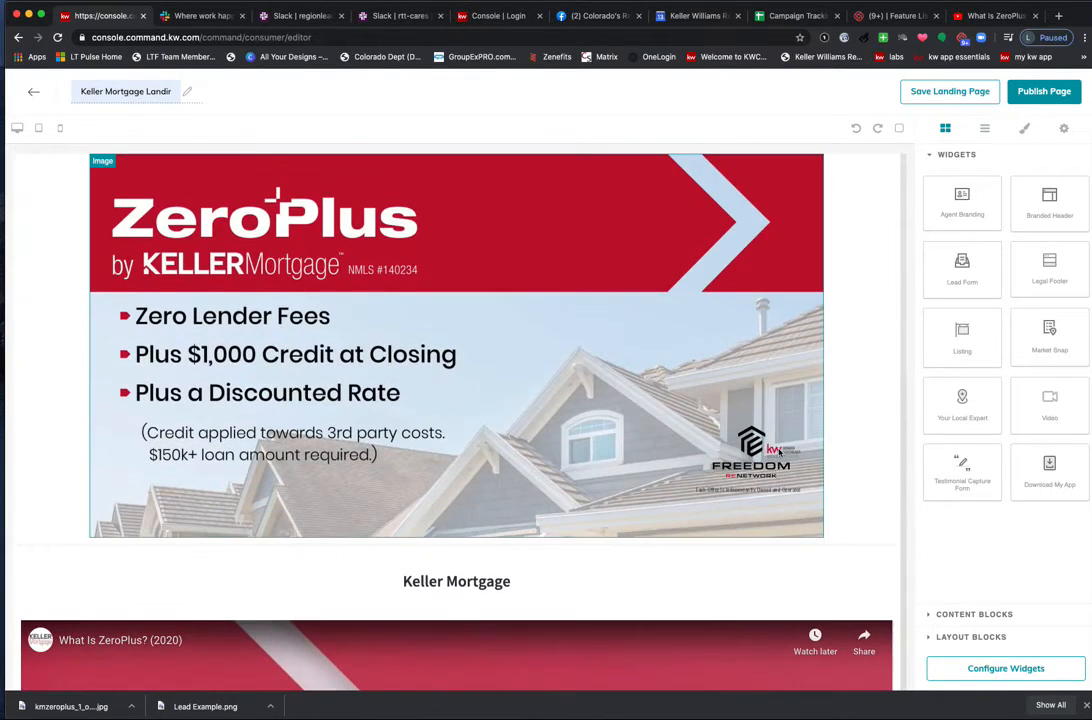
pyautogui.scroll(-8, 788, 430)
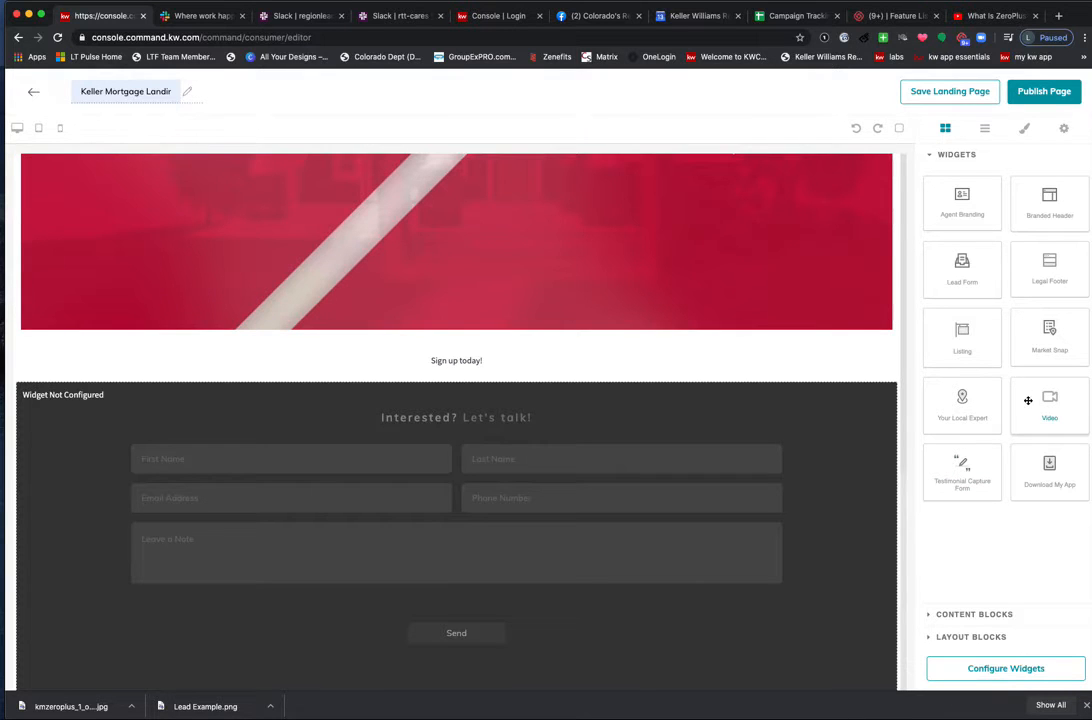
pyautogui.scroll(5, 687, 397)
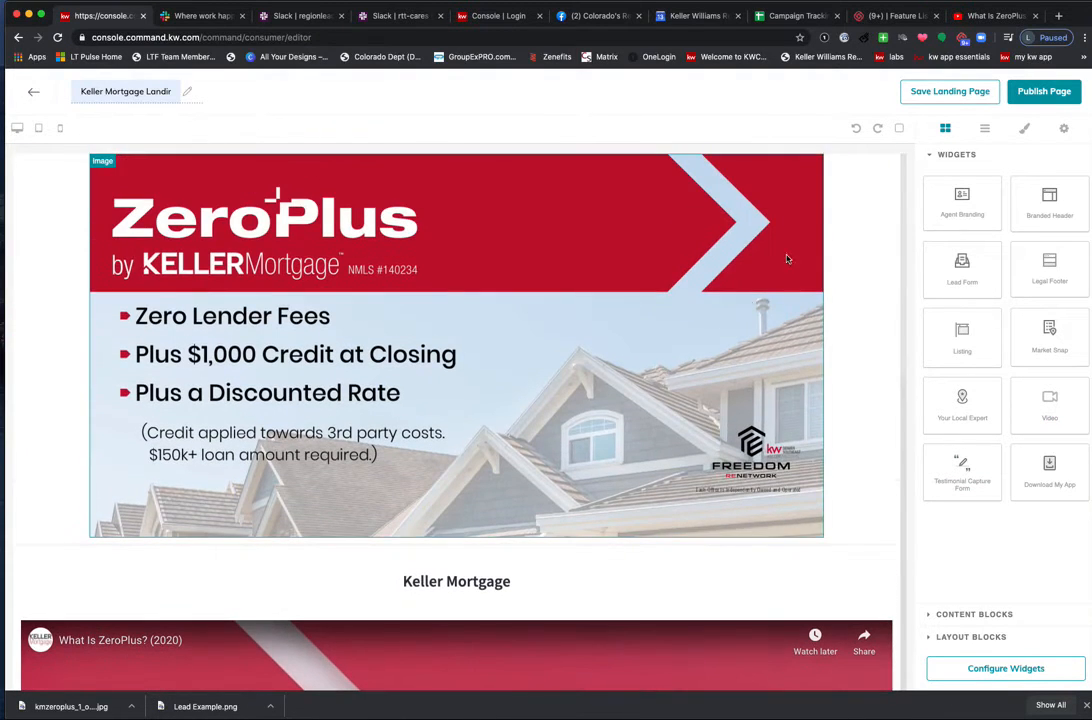
pyautogui.moveTo(983, 193)
pyautogui.mouseDown()
pyautogui.moveTo(707, 158)
pyautogui.moveTo(546, 154)
pyautogui.moveTo(433, 173)
pyautogui.moveTo(517, 392)
pyautogui.moveTo(361, 156)
pyautogui.moveTo(816, 178)
pyautogui.moveTo(977, 212)
pyautogui.mouseUp()
pyautogui.scroll(-6, 531, 305)
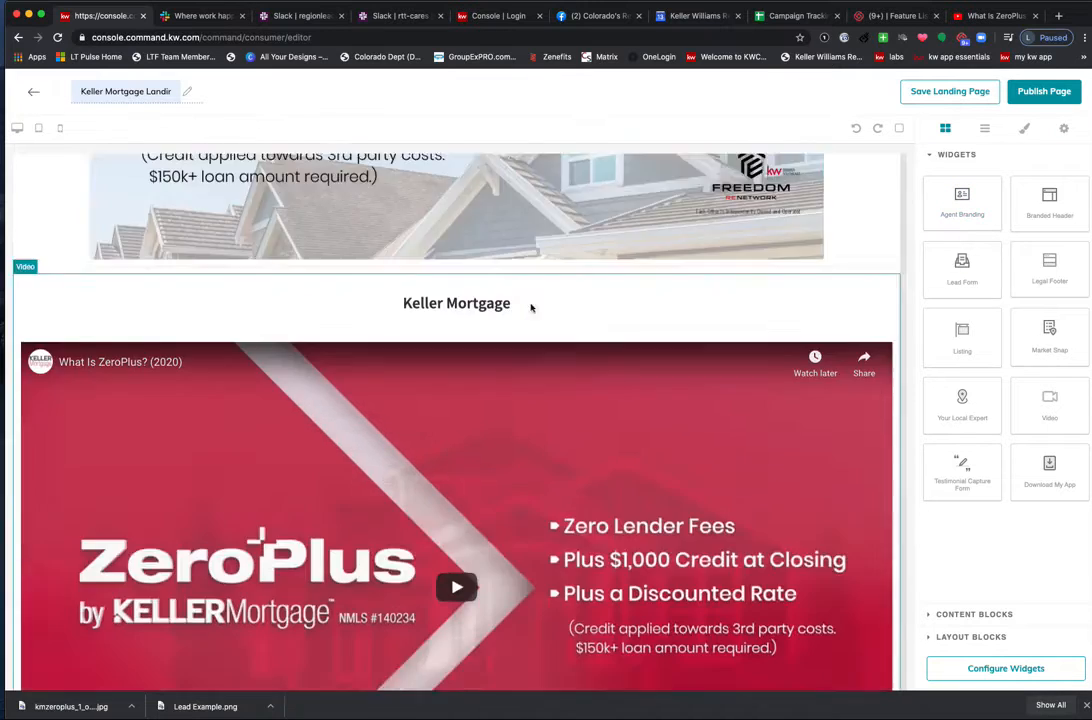
pyautogui.scroll(5, 540, 315)
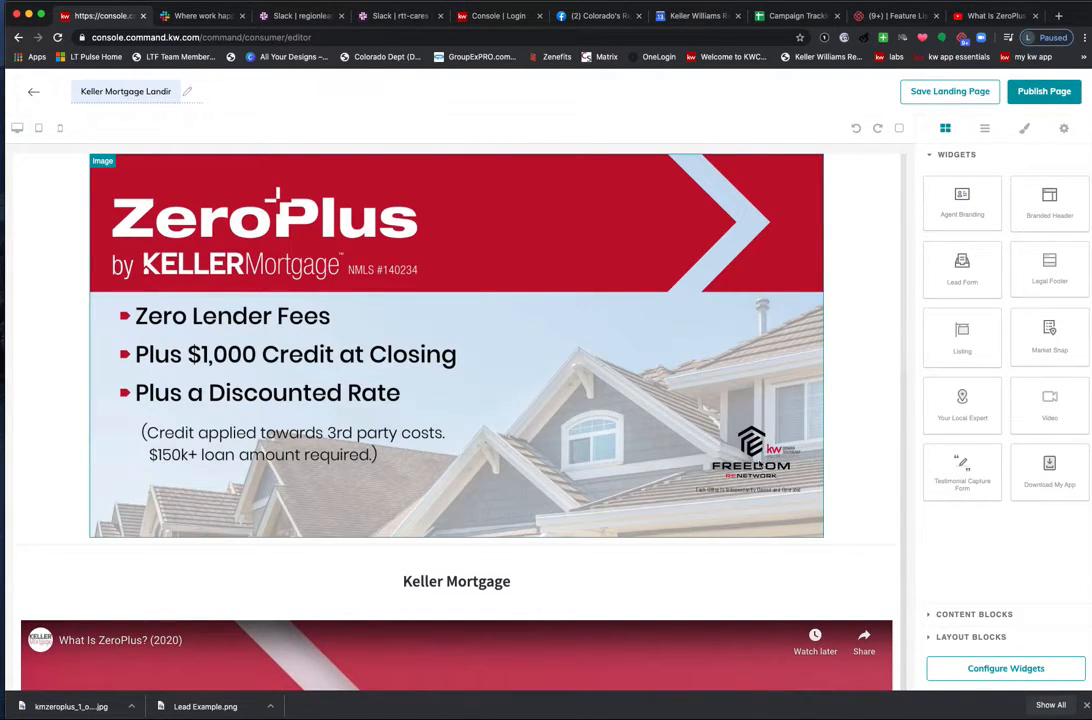
pyautogui.scroll(-5, 750, 464)
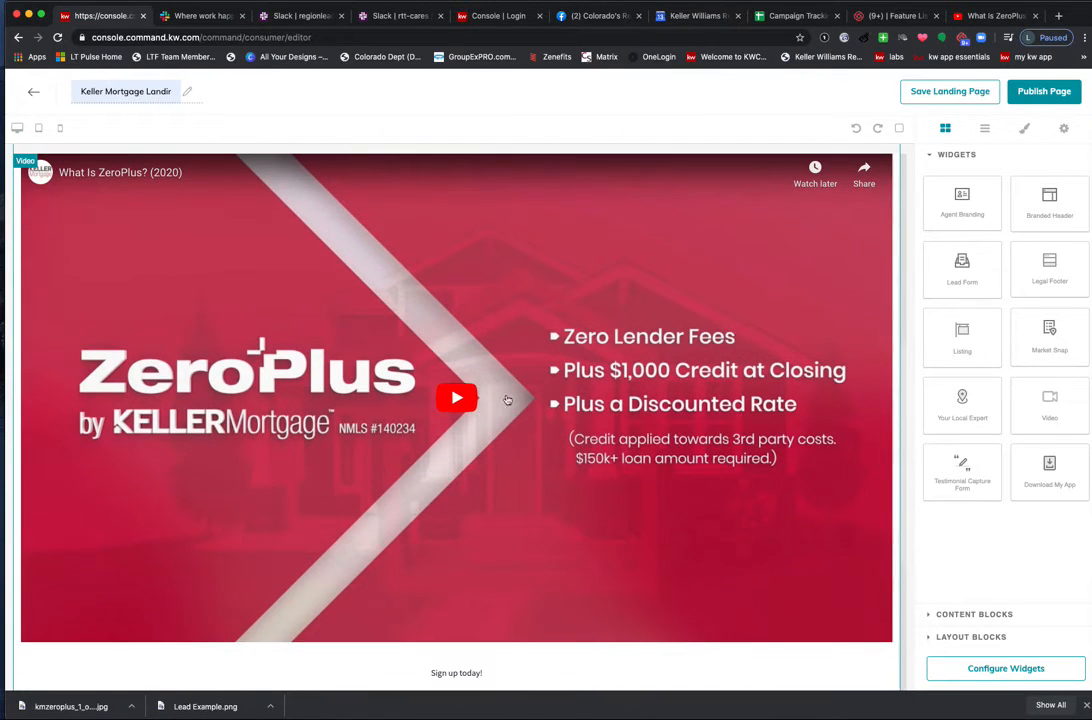
pyautogui.scroll(1, 526, 396)
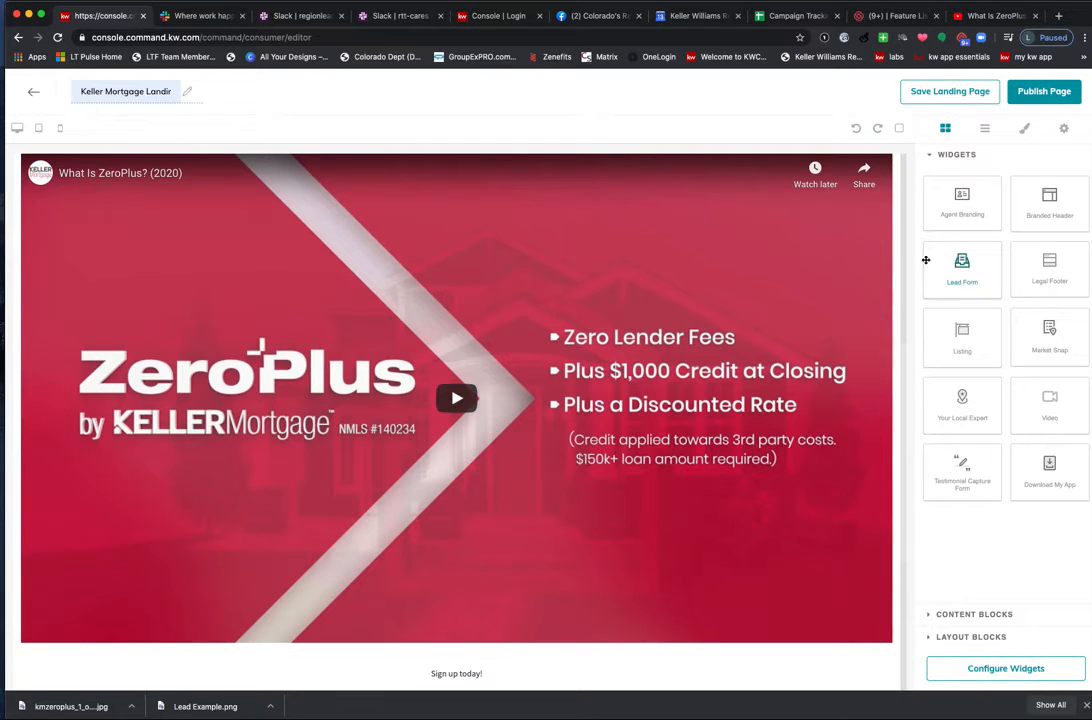
# Bring the unconfigured lead form into view and drop a link block near 'Sign up today!'.
pyautogui.click(962, 268)
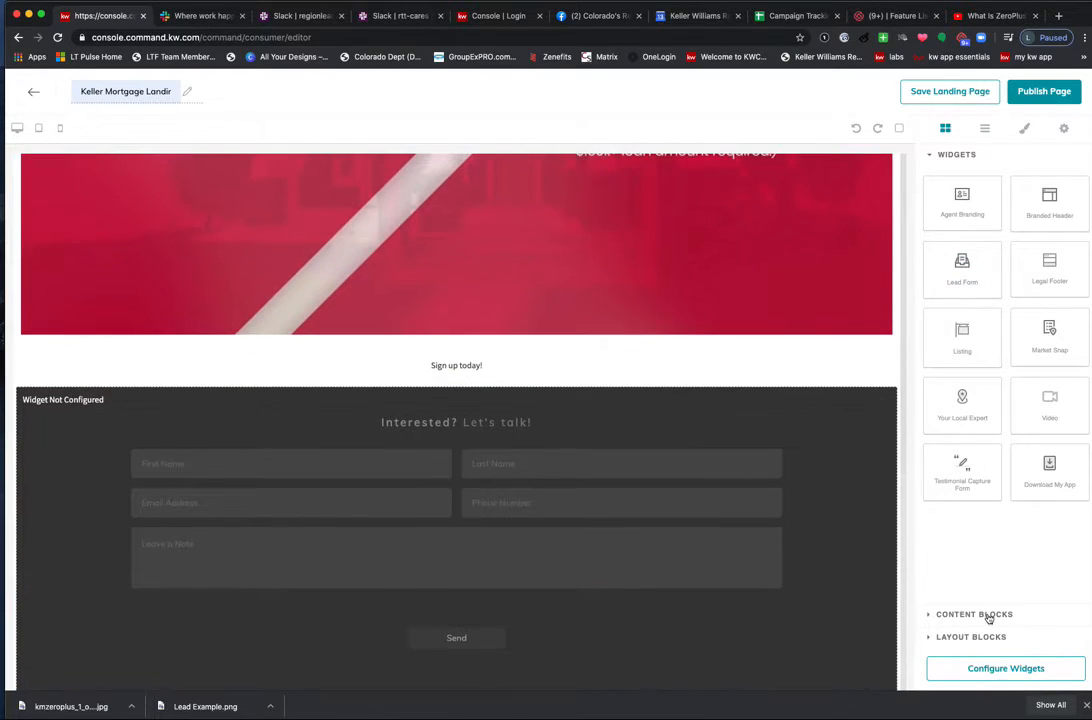
pyautogui.click(975, 614)
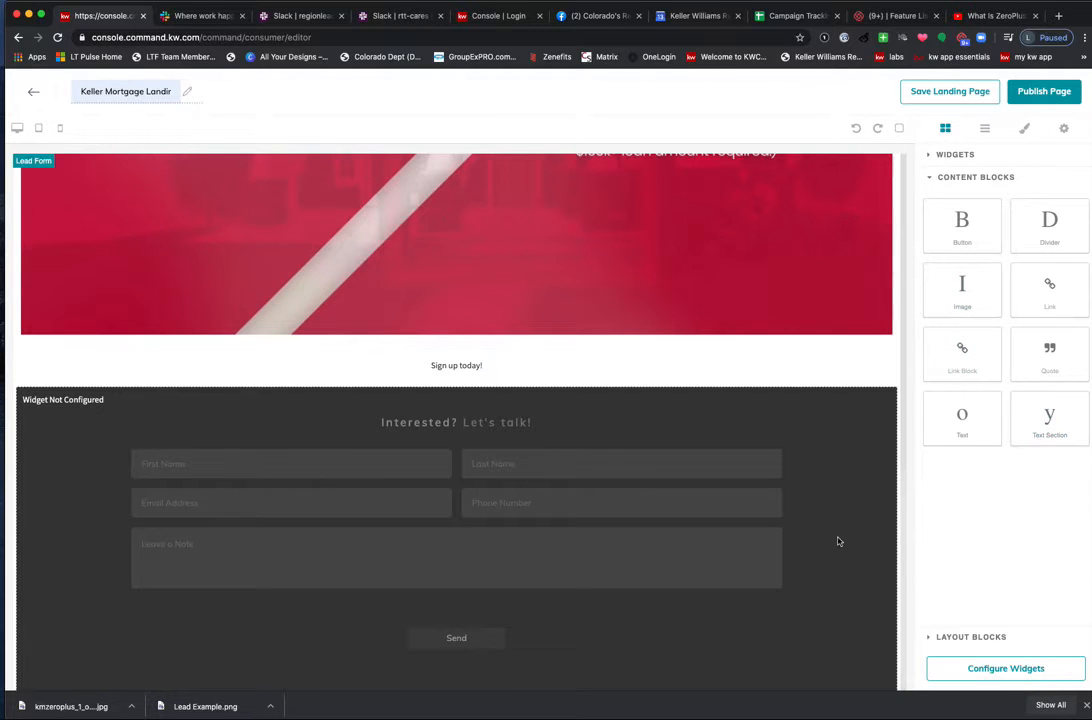
pyautogui.scroll(6, 838, 539)
pyautogui.scroll(2, 834, 538)
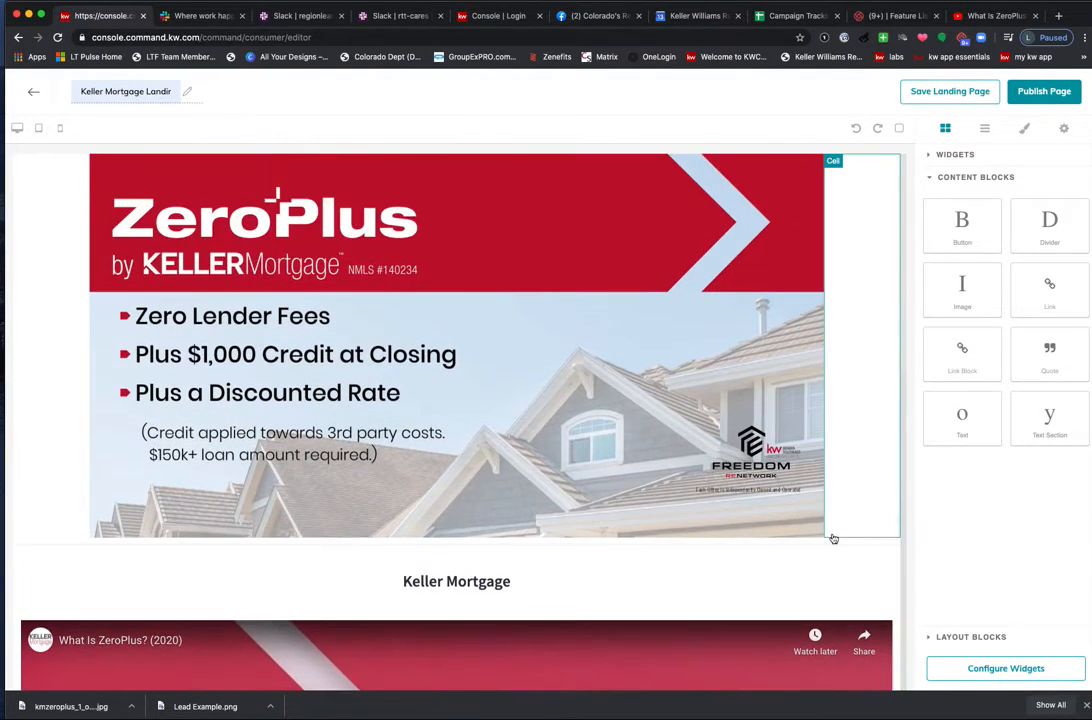
pyautogui.scroll(-3, 698, 483)
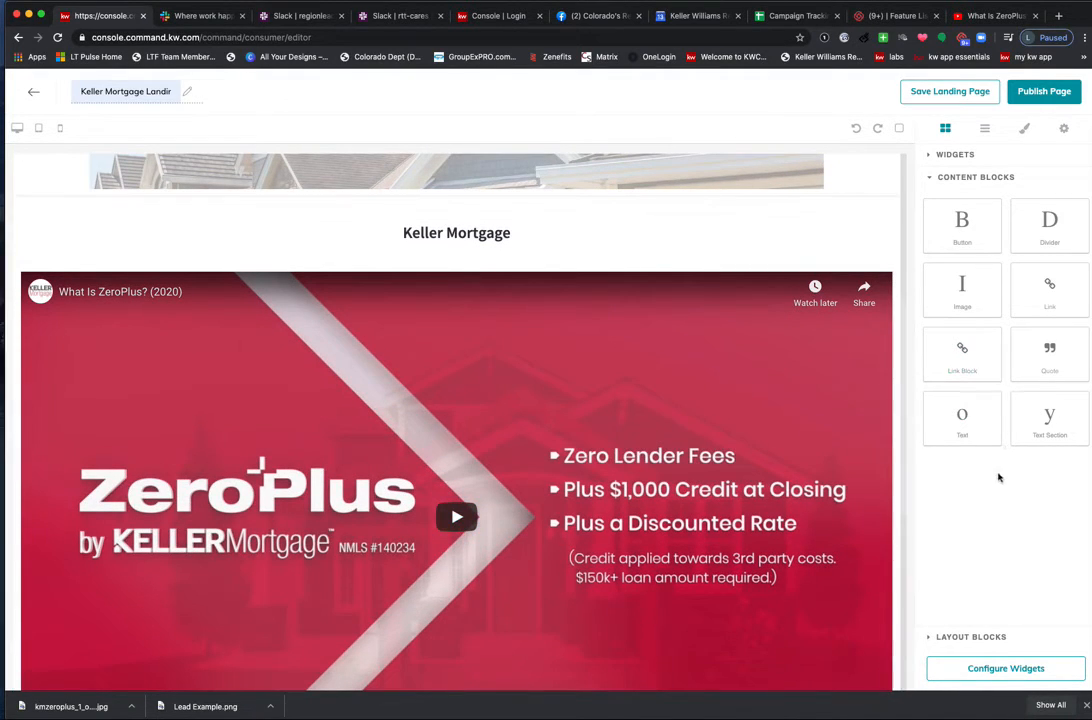
pyautogui.scroll(-4, 804, 417)
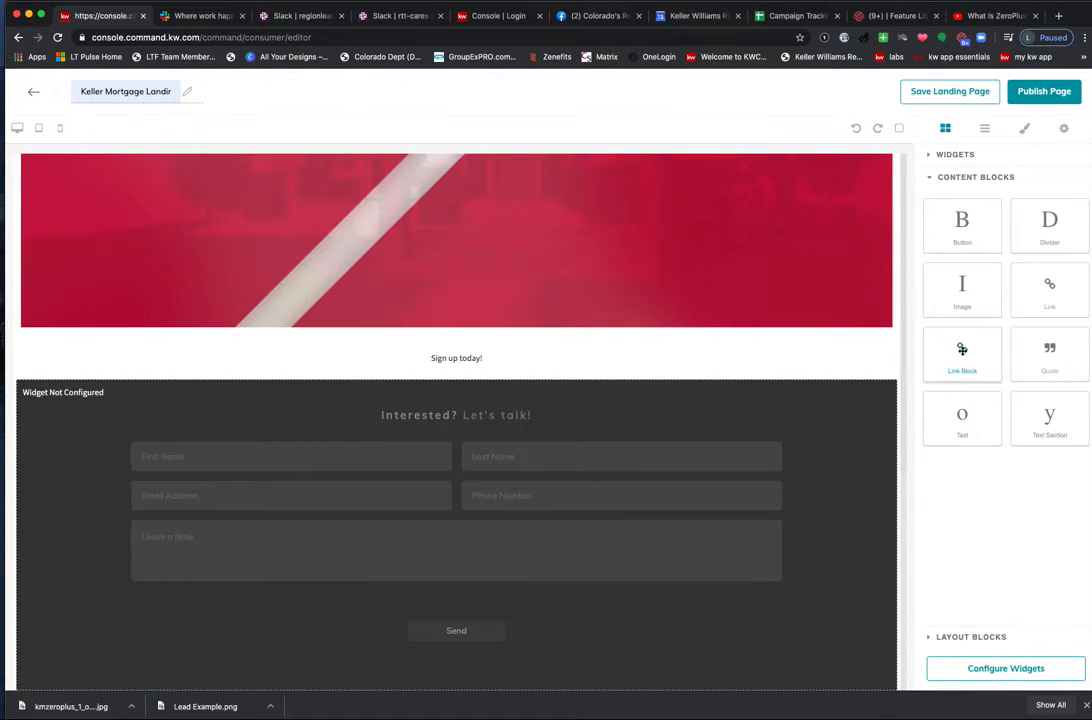
pyautogui.moveTo(970, 358); pyautogui.dragTo(415, 371)
pyautogui.scroll(8, 434, 378)
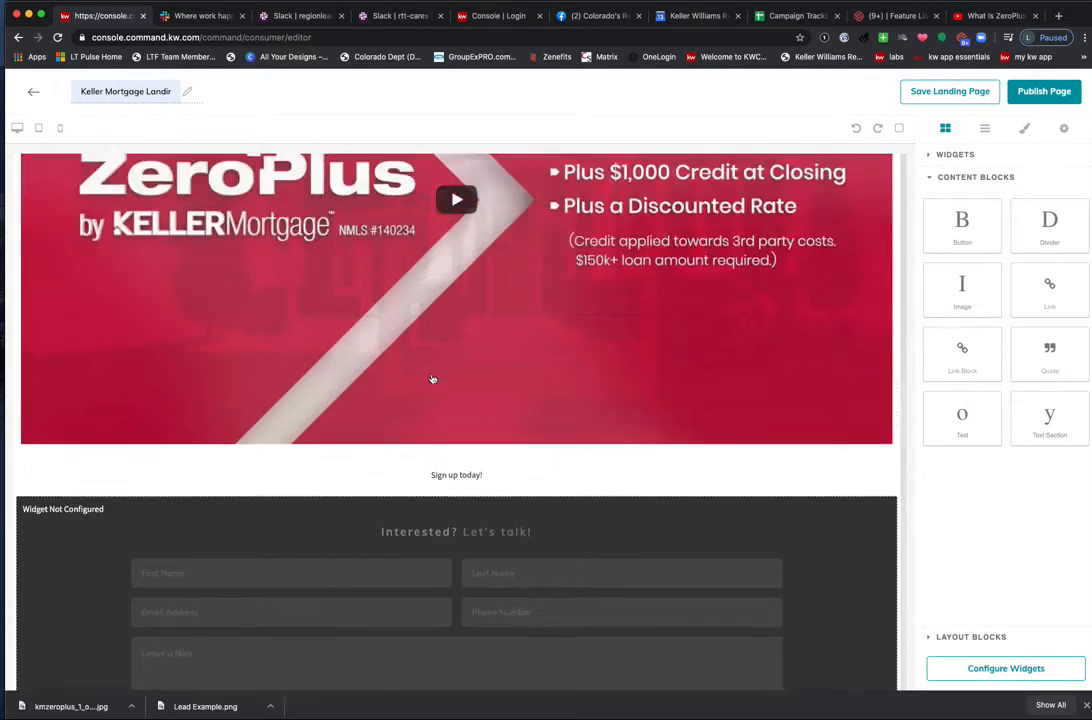
pyautogui.scroll(-8, 434, 378)
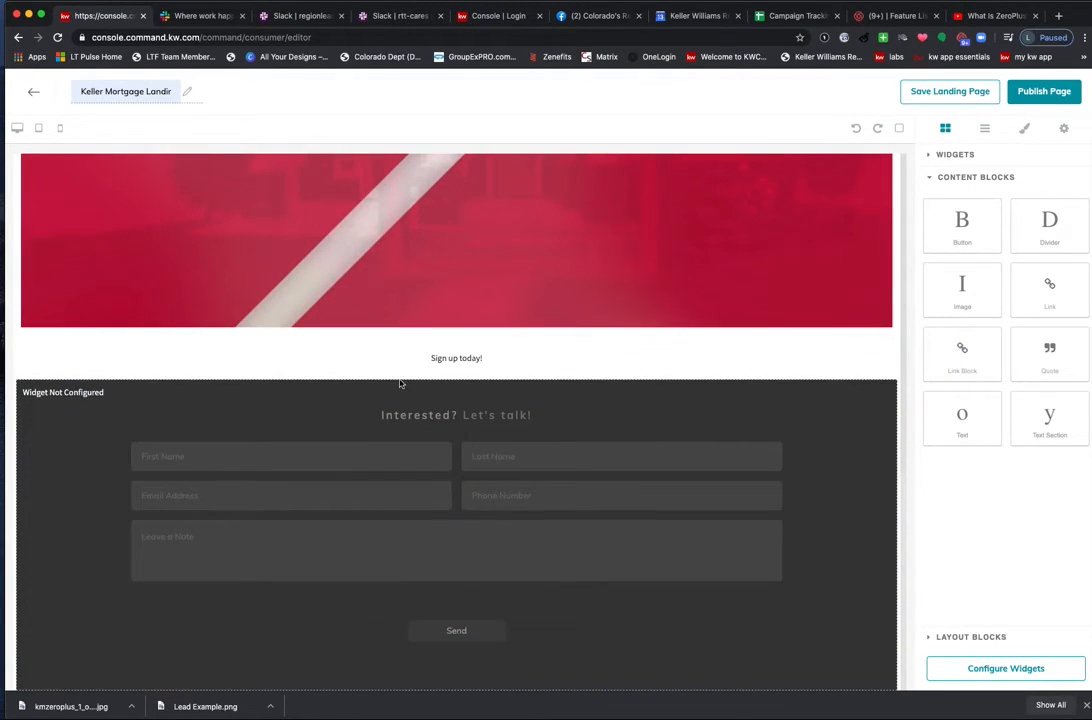
pyautogui.scroll(8, 456, 393)
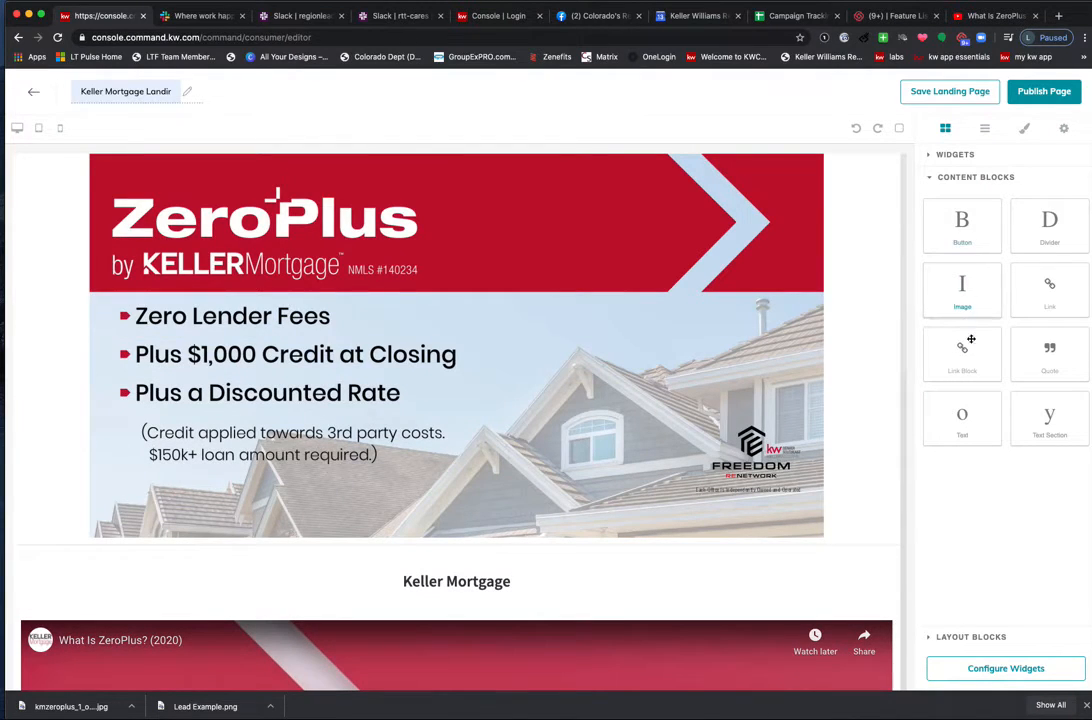
# Insert a Divider block below 'Sign up today!' and add a link block beneath it.
pyautogui.moveTo(1049, 221); pyautogui.dragTo(1006, 187)
pyautogui.click(956, 155)
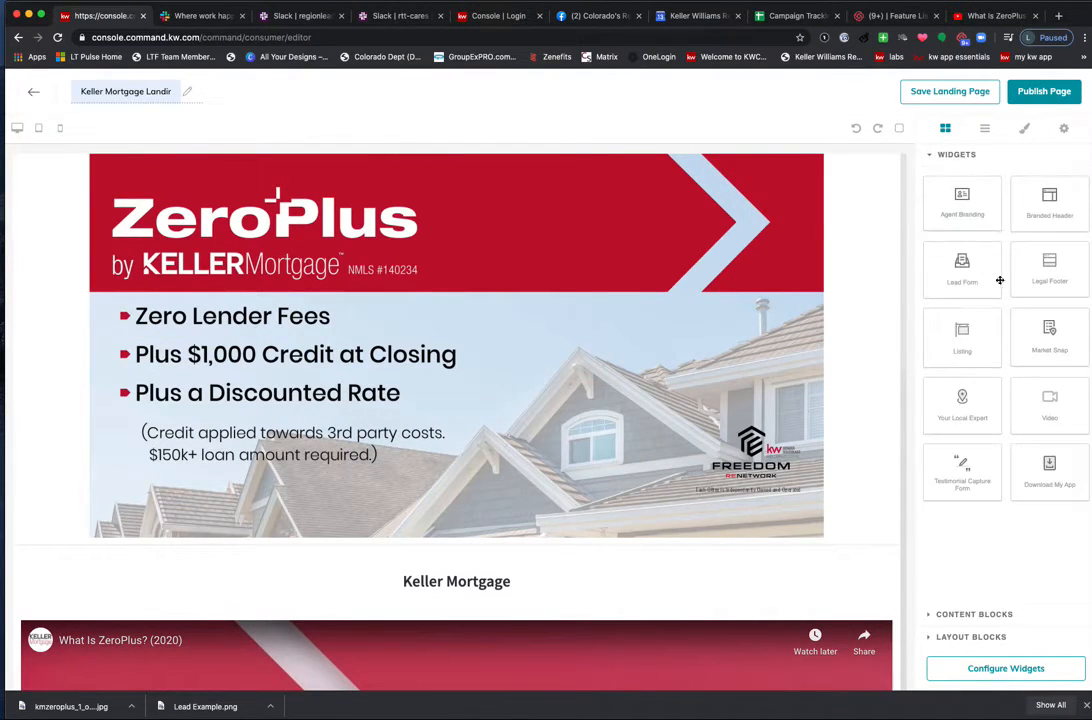
pyautogui.click(1005, 614)
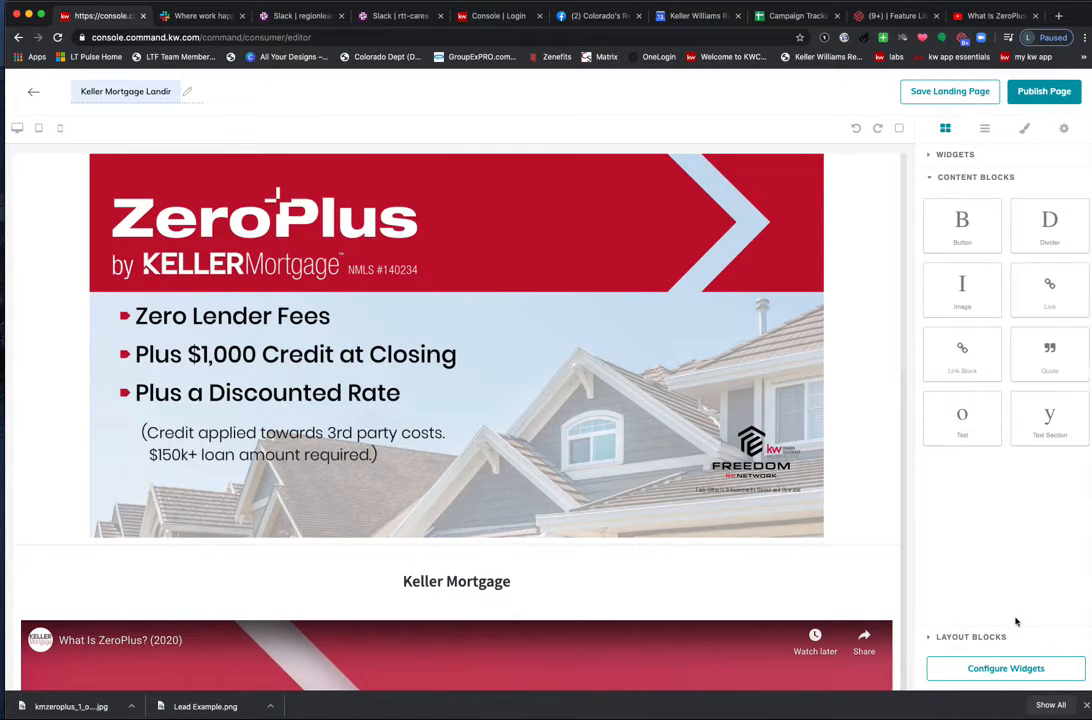
pyautogui.scroll(-5, 809, 429)
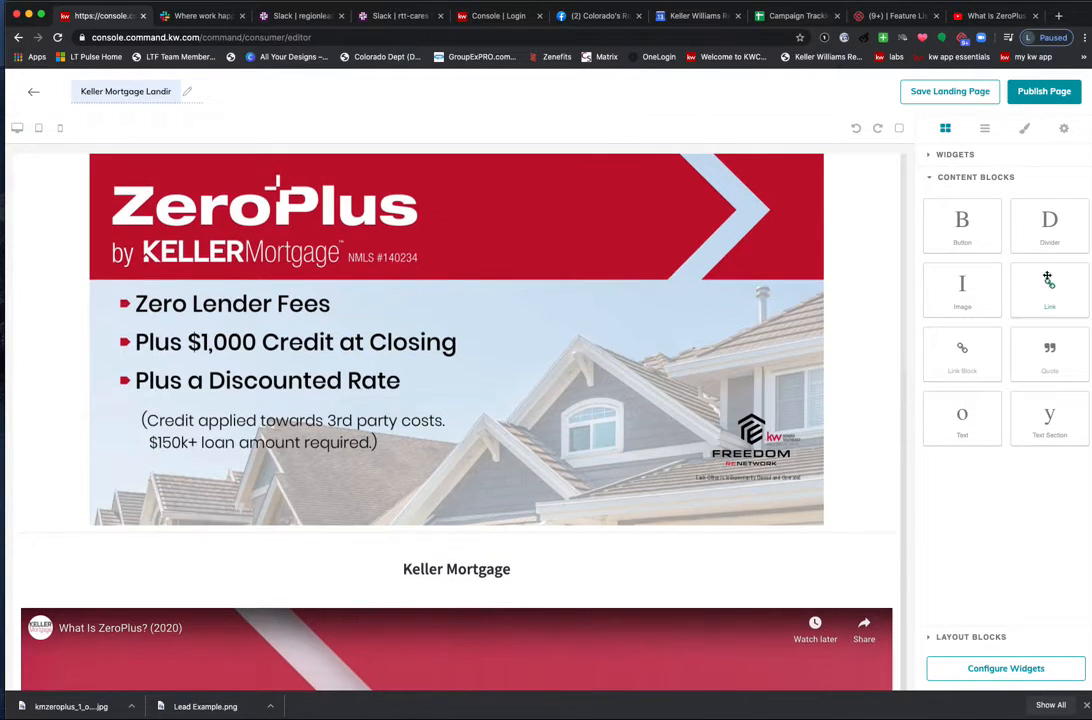
pyautogui.scroll(1, 743, 410)
pyautogui.scroll(-5, 743, 410)
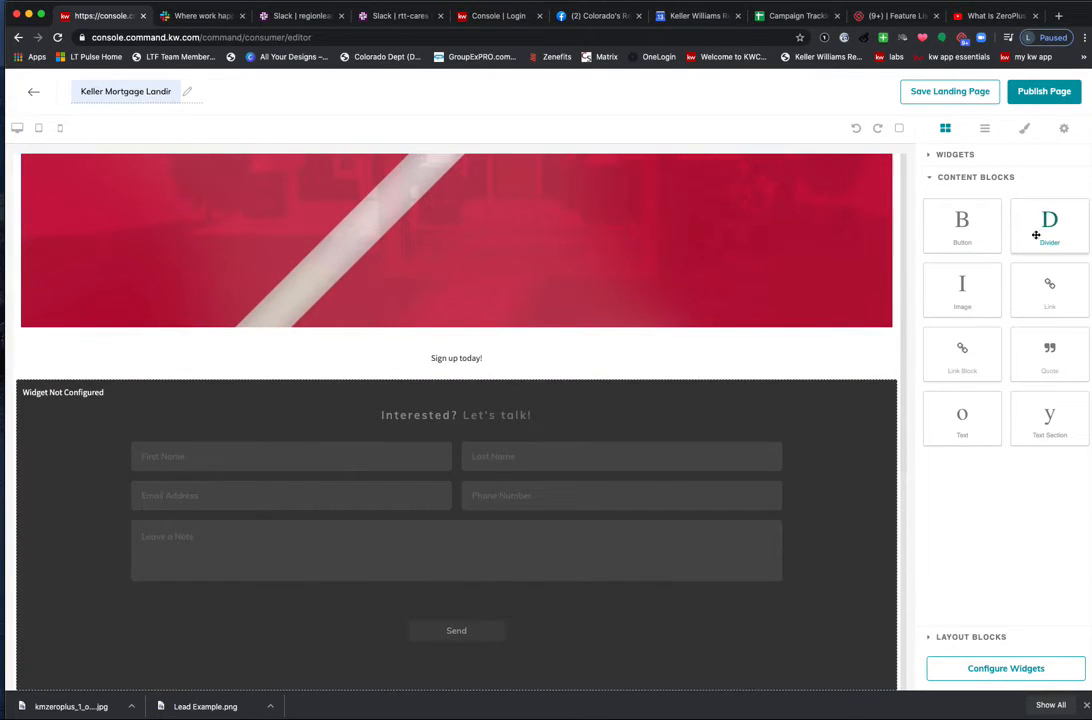
pyautogui.moveTo(1050, 232); pyautogui.dragTo(504, 366)
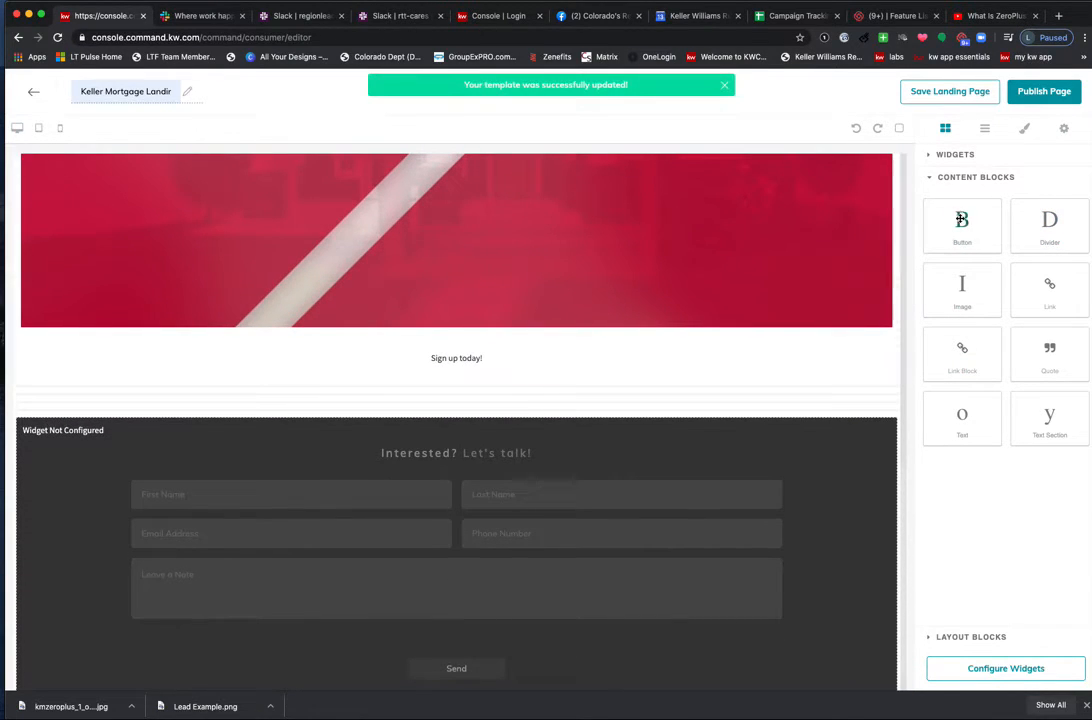
pyautogui.moveTo(1053, 288)
pyautogui.mouseDown()
pyautogui.moveTo(1000, 305)
pyautogui.moveTo(999, 324)
pyautogui.moveTo(736, 397)
pyautogui.moveTo(495, 404)
pyautogui.moveTo(505, 397)
pyautogui.mouseUp()
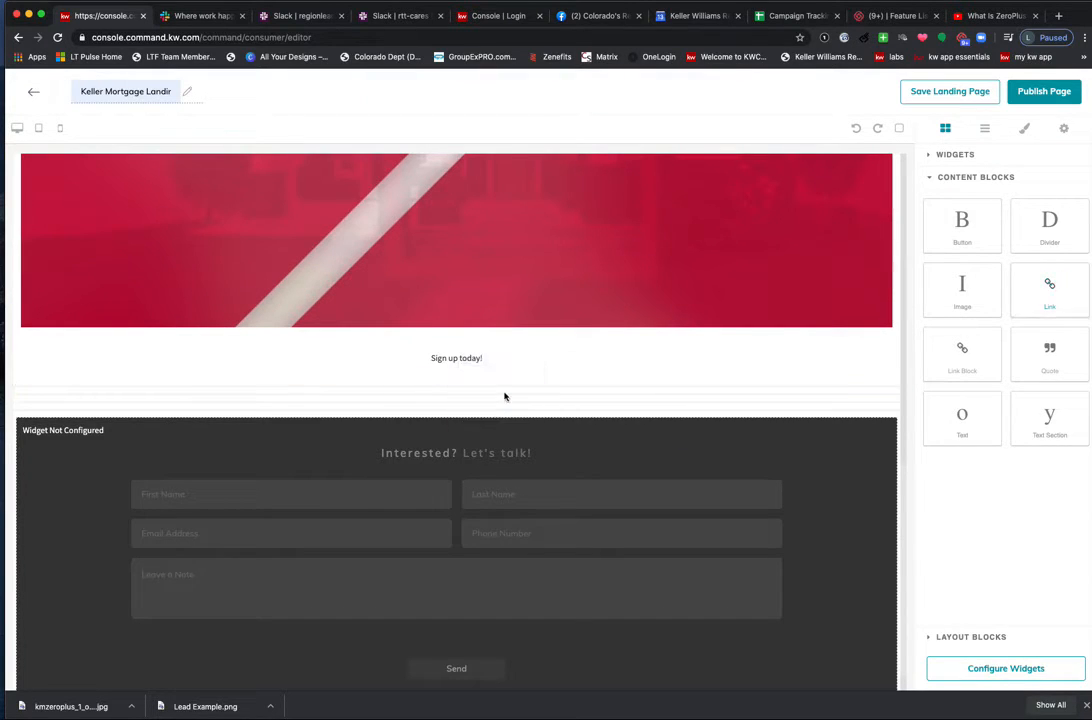
# Add a link reading 'CLICK HERE TO GET PREAPPROVED', delete the duplicate, and show its settings.
pyautogui.moveTo(1049, 288); pyautogui.dragTo(509, 405)
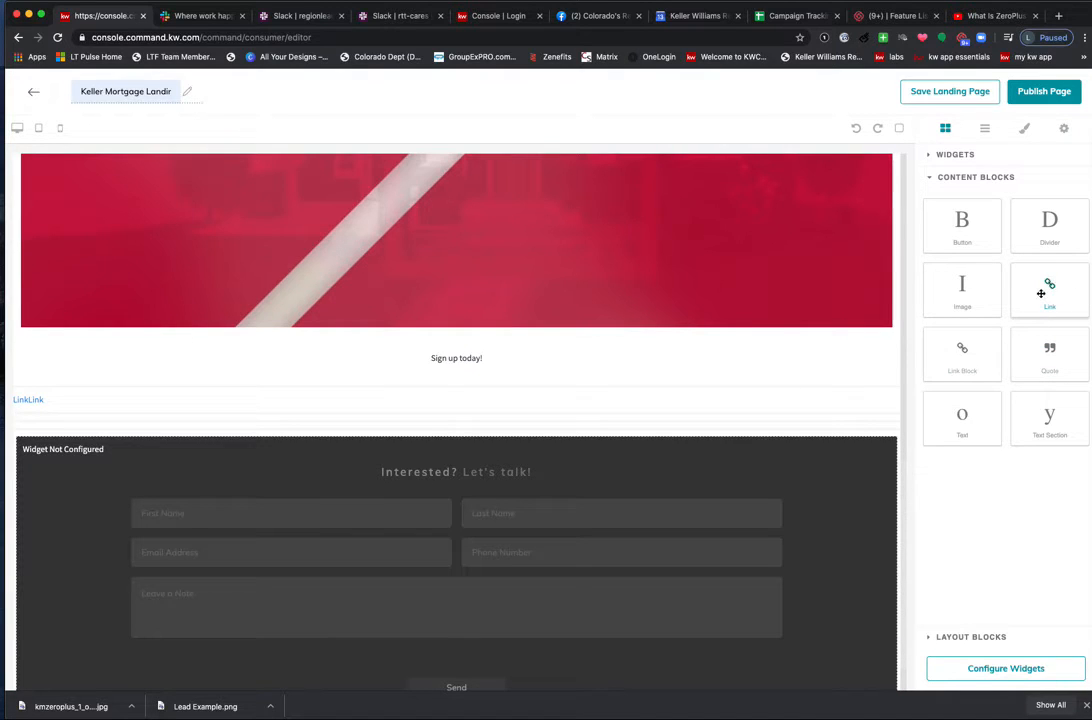
pyautogui.doubleClick(20, 401)
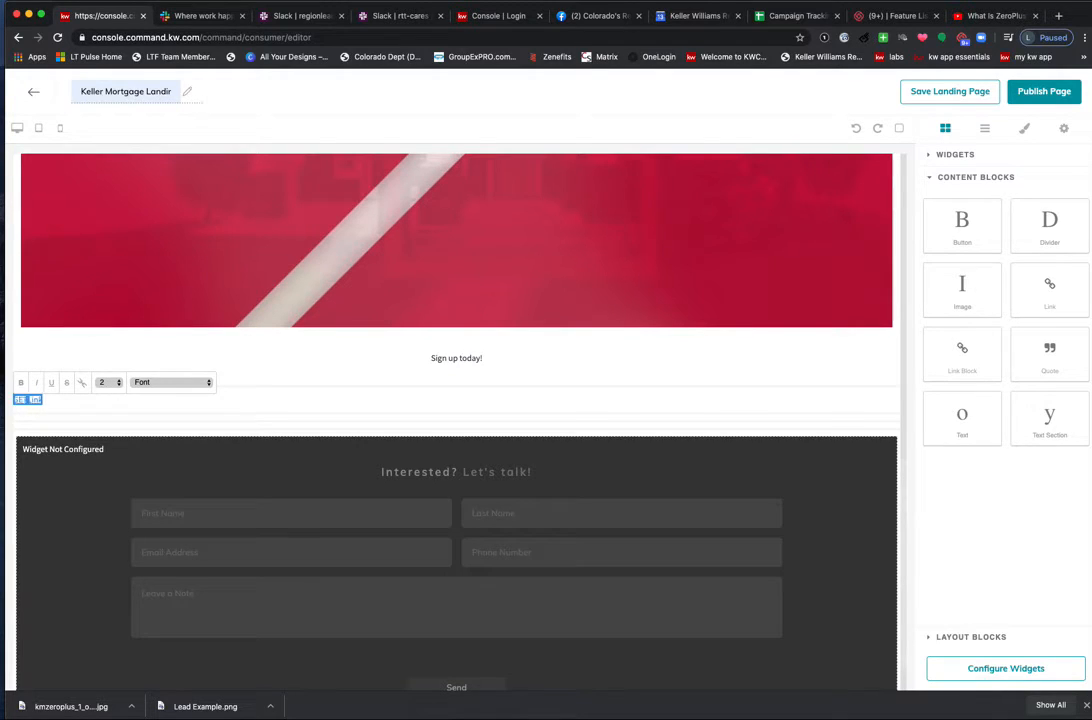
pyautogui.write('GET PREAPPROVED HERE')
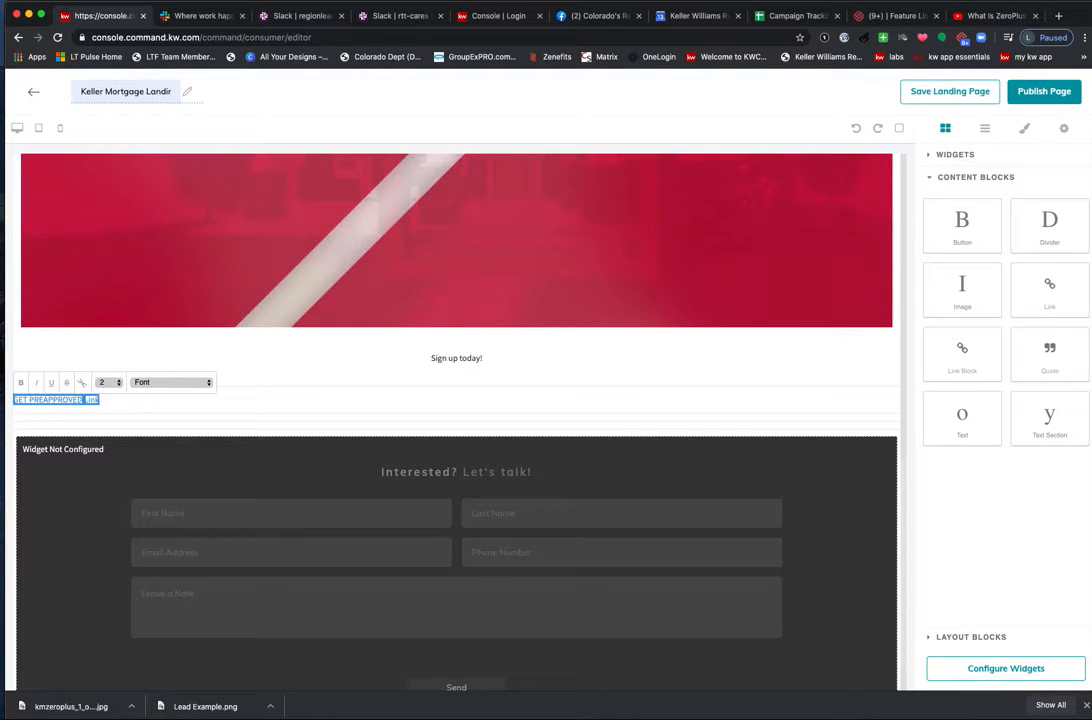
pyautogui.write('!CLI')
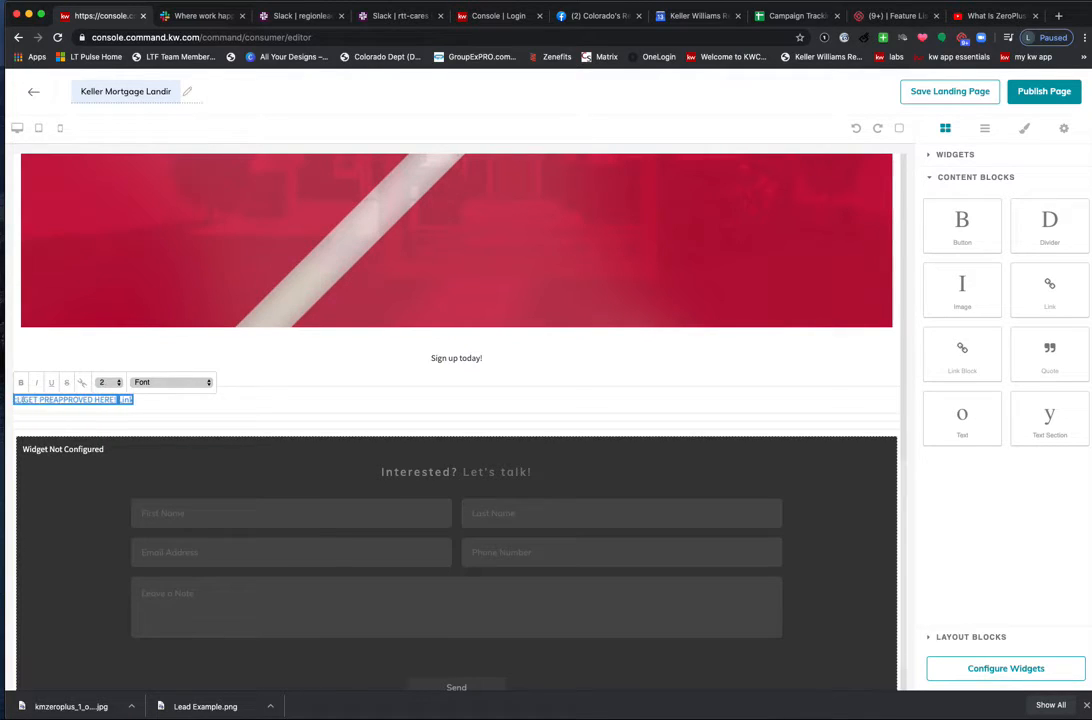
pyautogui.write('CK HERE T')
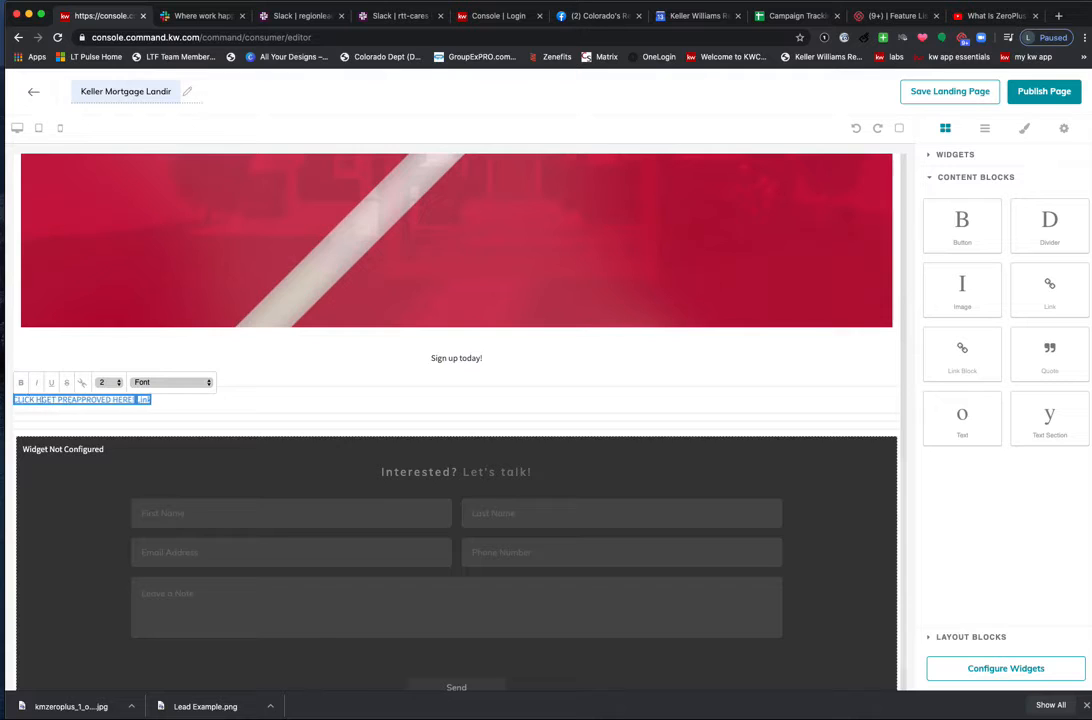
pyautogui.write('O')
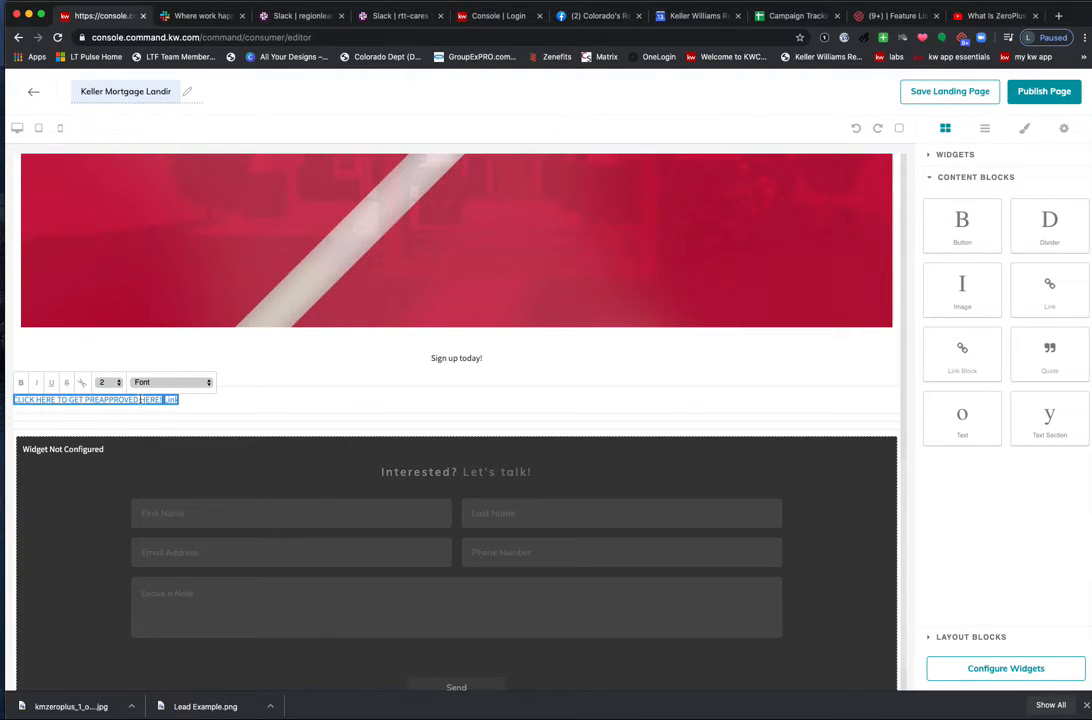
pyautogui.press('BackSpace')
pyautogui.press('BackSpace')
pyautogui.press('BackSpace')
pyautogui.press('BackSpace')
pyautogui.press('BackSpace')
pyautogui.click(152, 402)
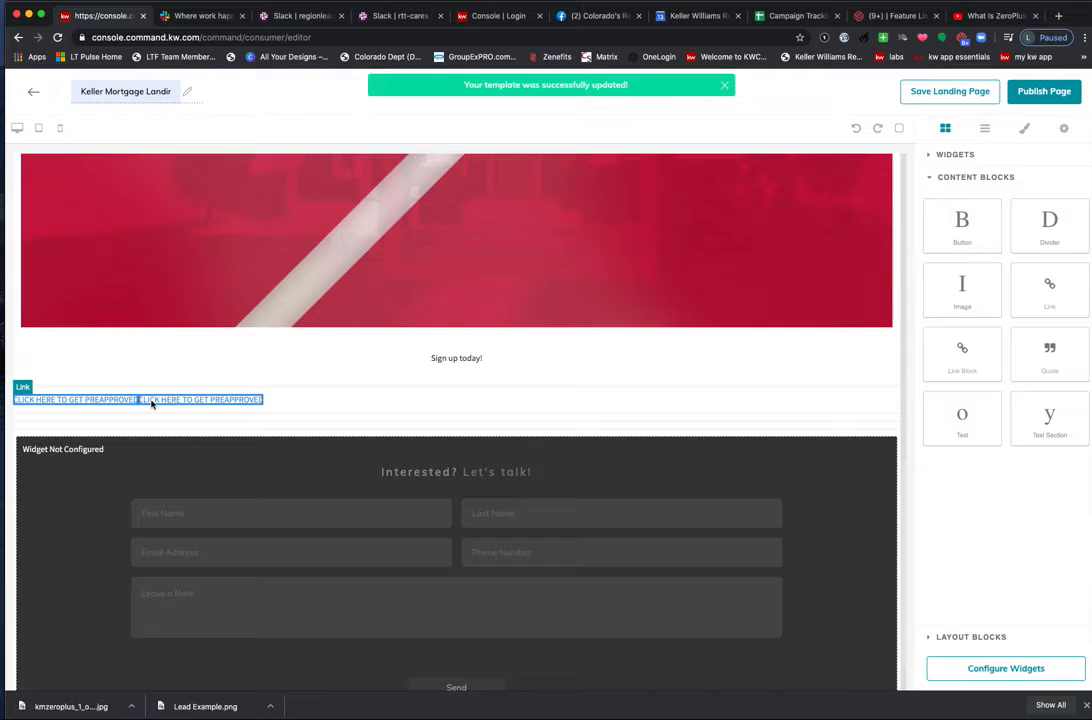
pyautogui.press('Delete')
pyautogui.click(138, 402)
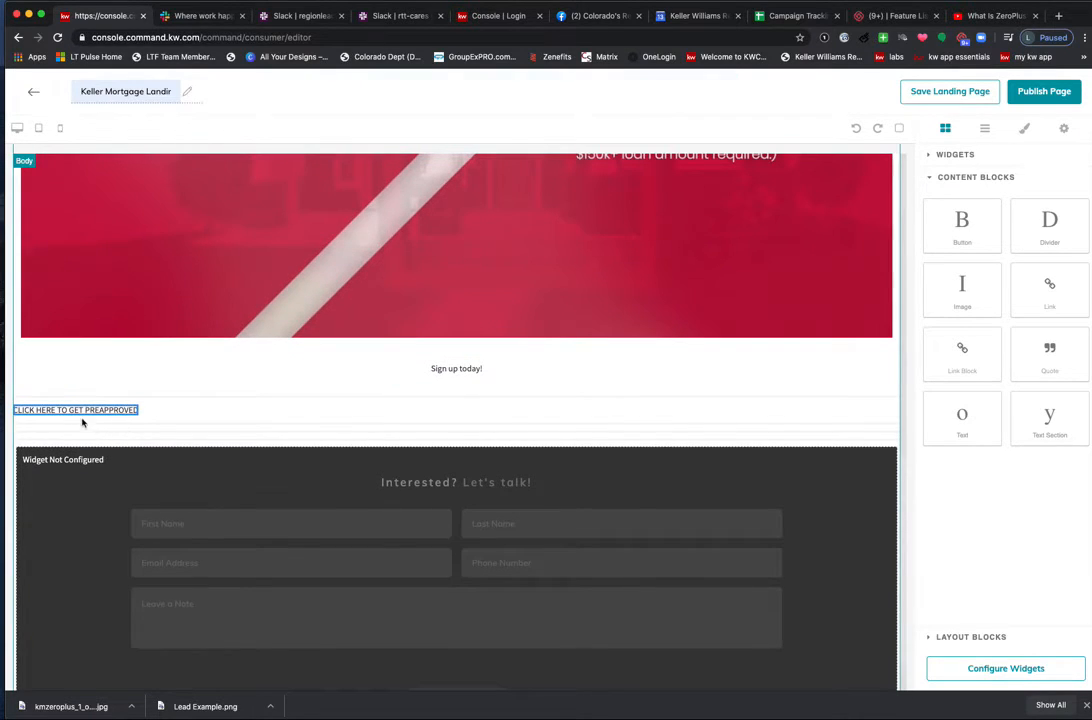
pyautogui.click(1065, 129)
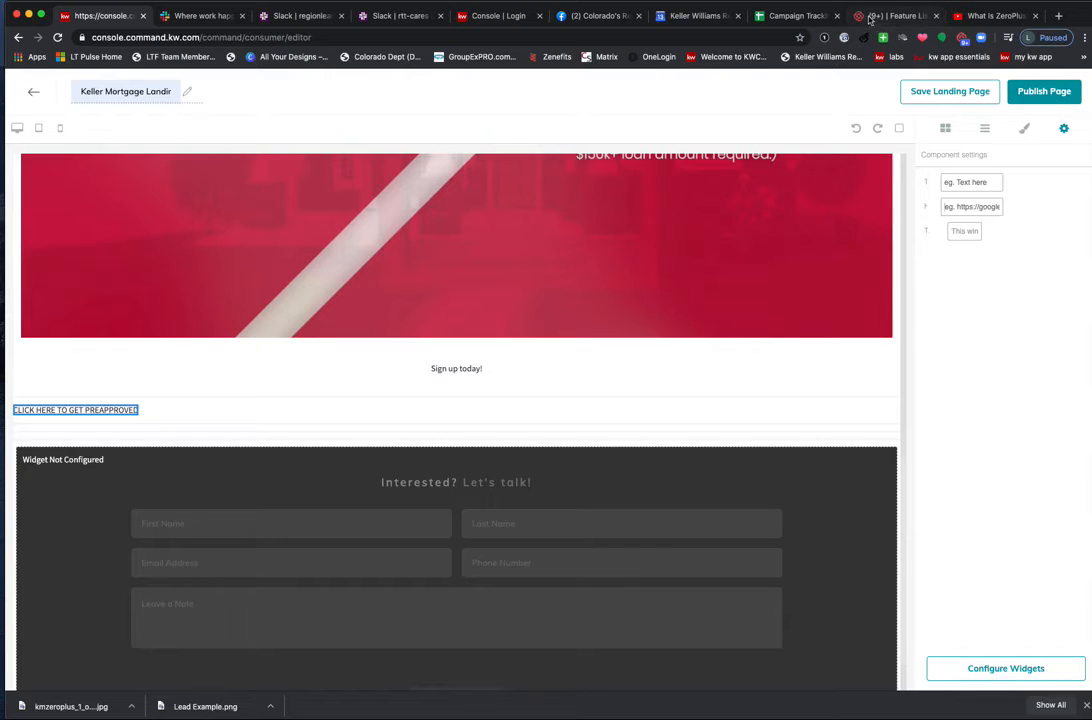
# Go to KWConnect.com in a new tab and open Resources > Keller Mortgage Resources.
pyautogui.press('super+t')
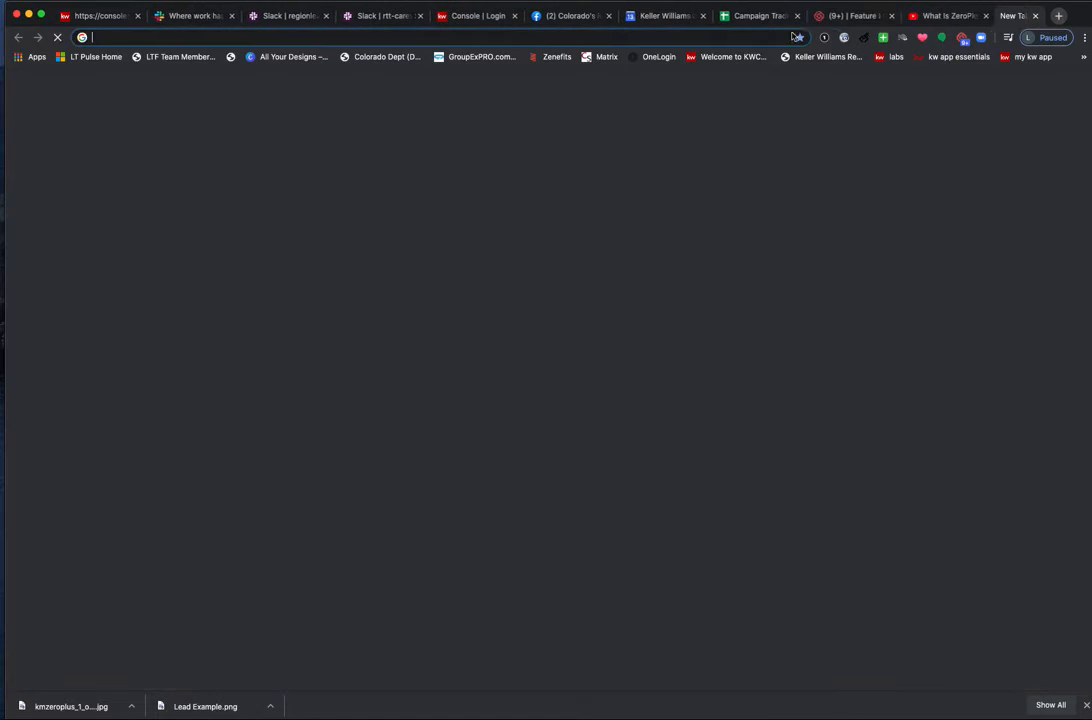
pyautogui.write('KWConnect.com')
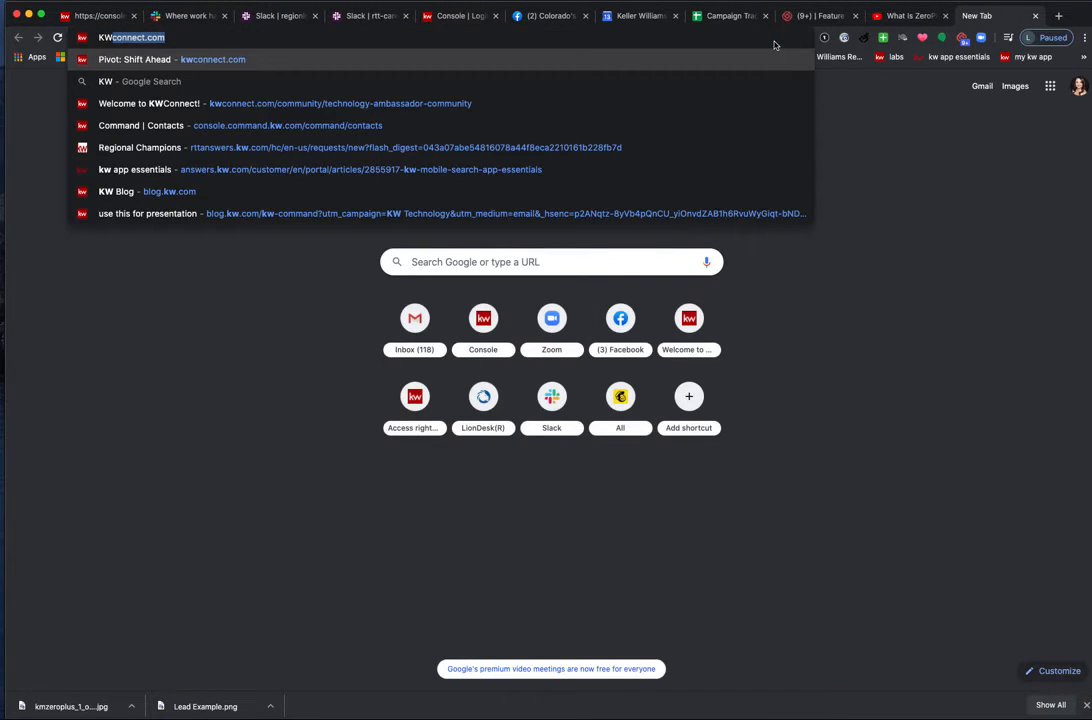
pyautogui.press('Return')
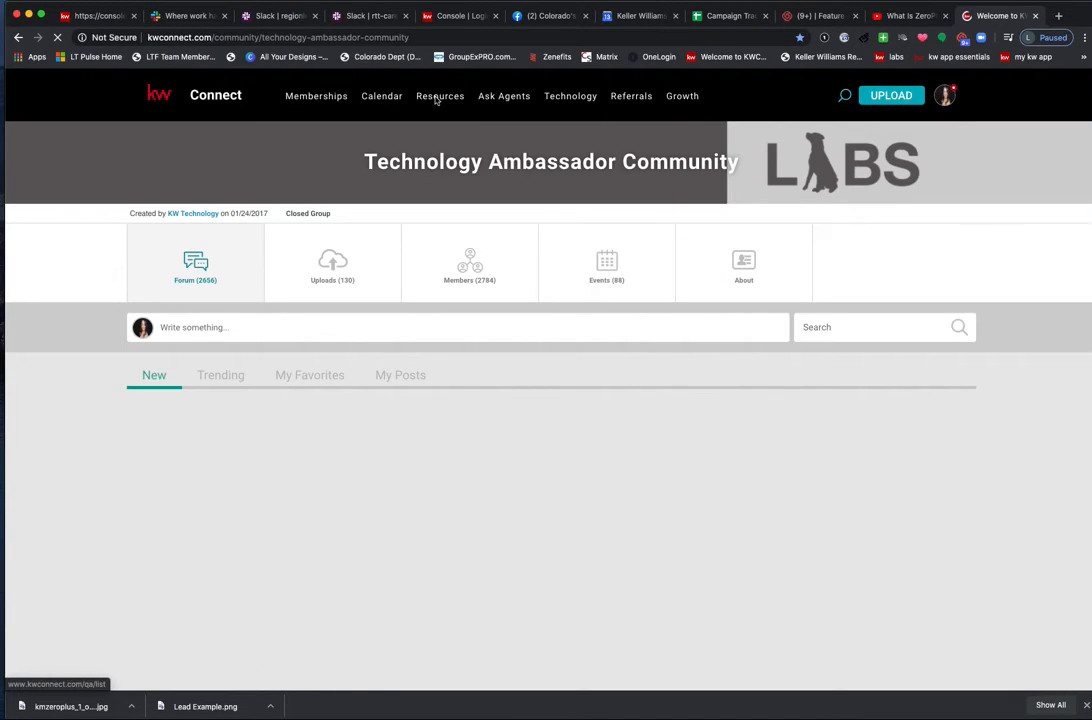
pyautogui.moveTo(437, 98)
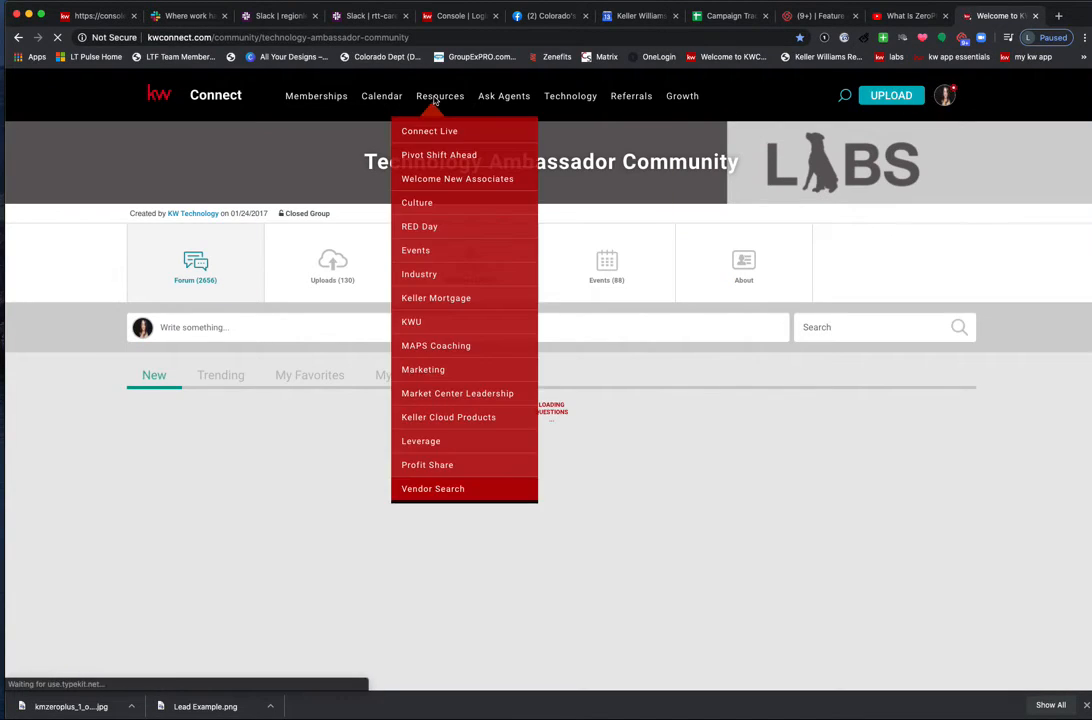
pyautogui.click(435, 299)
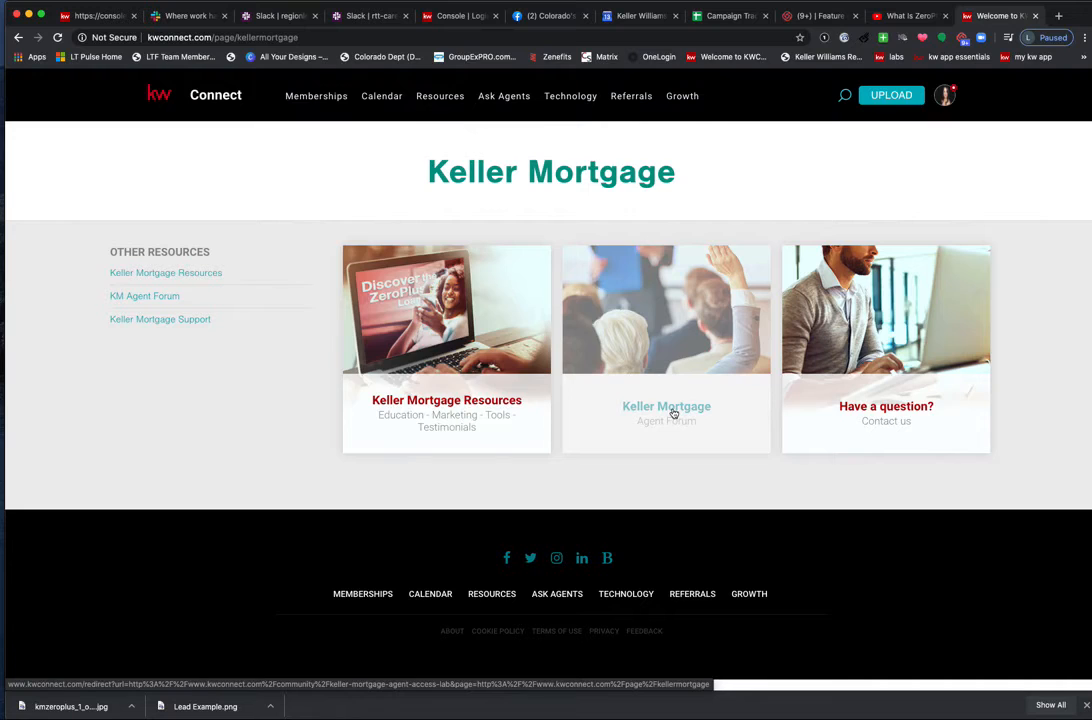
pyautogui.click(439, 404)
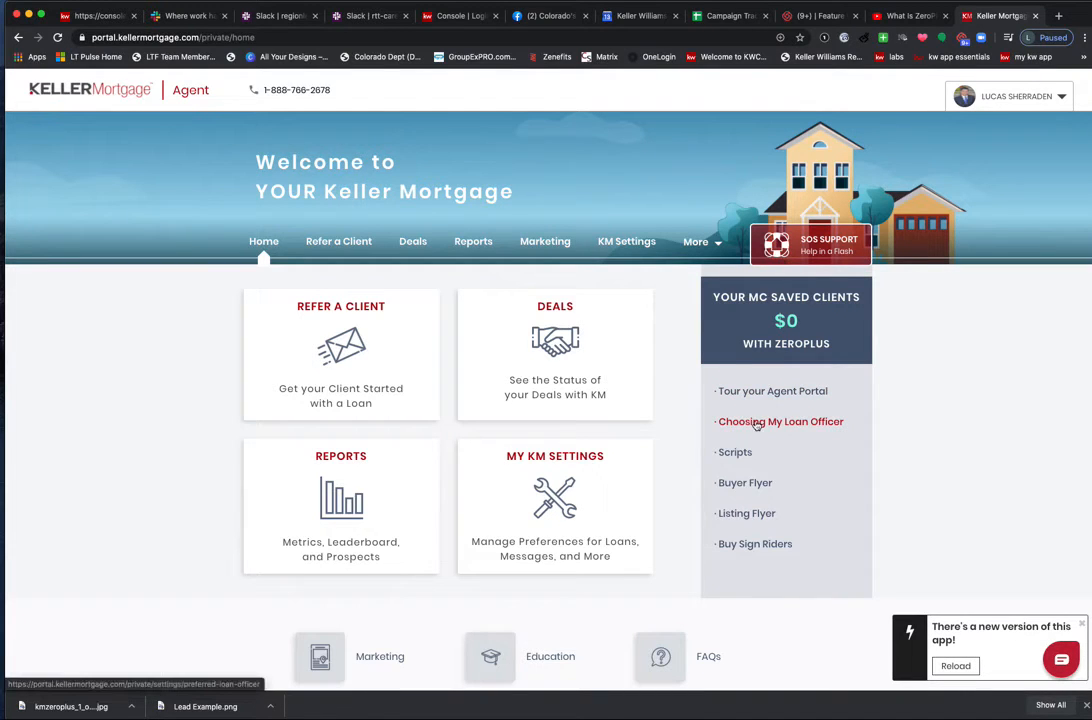
# Open the Choosing My Loan Officer settings and highlight the primary loan officer's contact details.
pyautogui.click(757, 424)
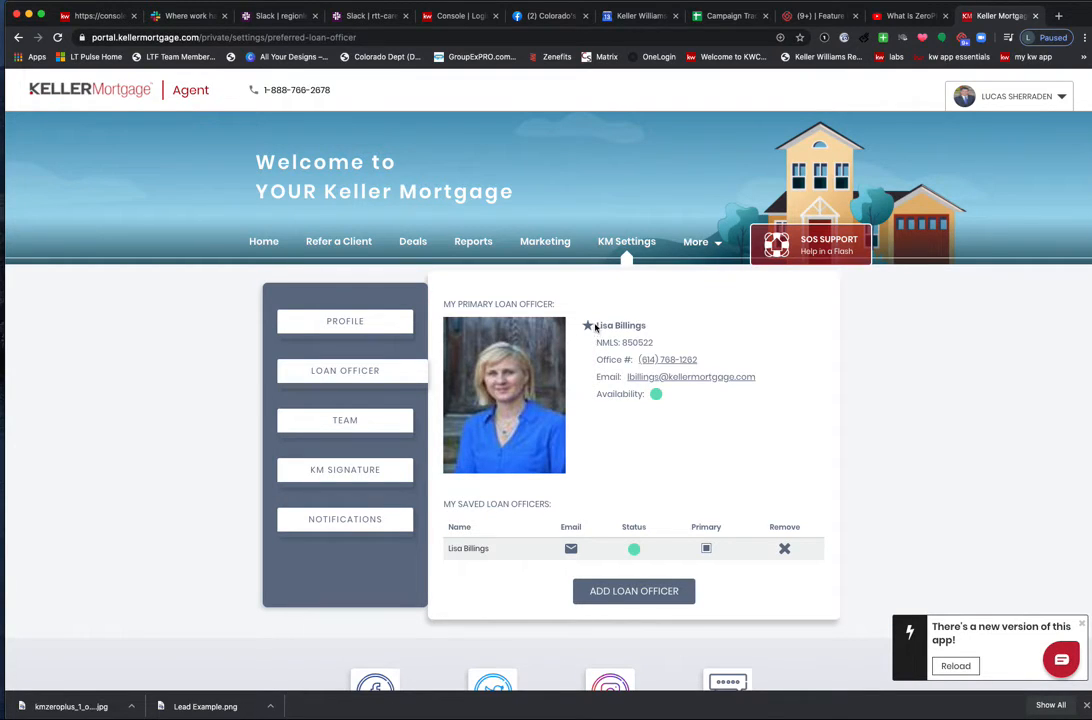
pyautogui.moveTo(596, 325); pyautogui.dragTo(772, 377)
pyautogui.click(730, 454)
# Load freedomrenetwork.com and open its Zero Cost Loan financing page.
pyautogui.click(815, 16)
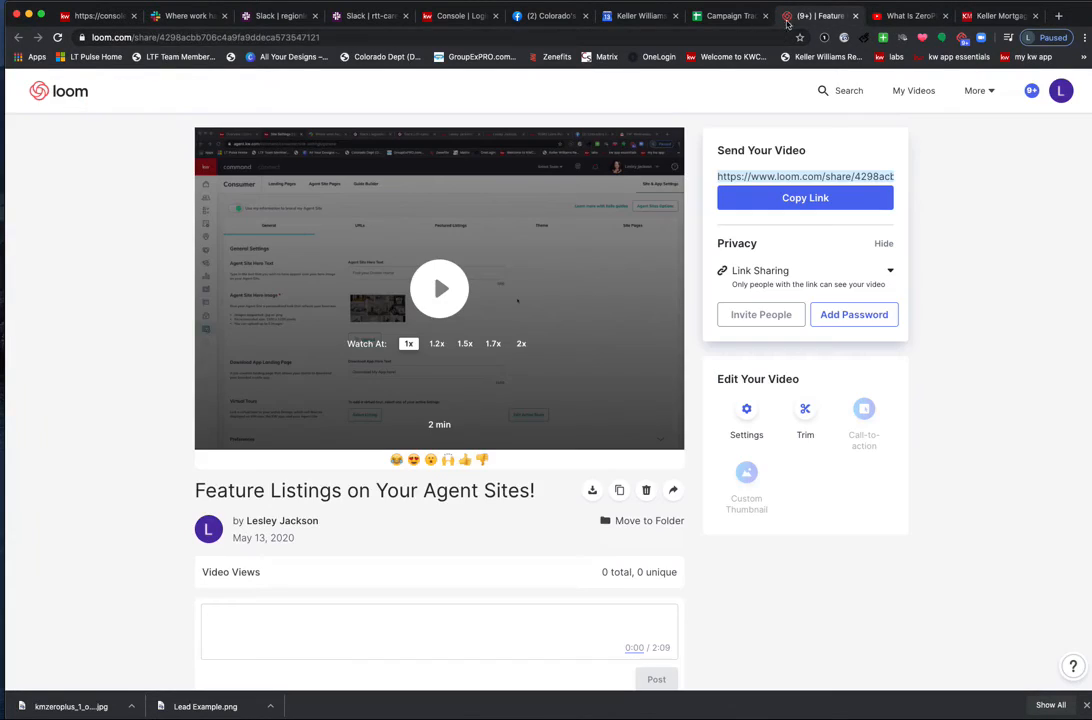
pyautogui.click(734, 37)
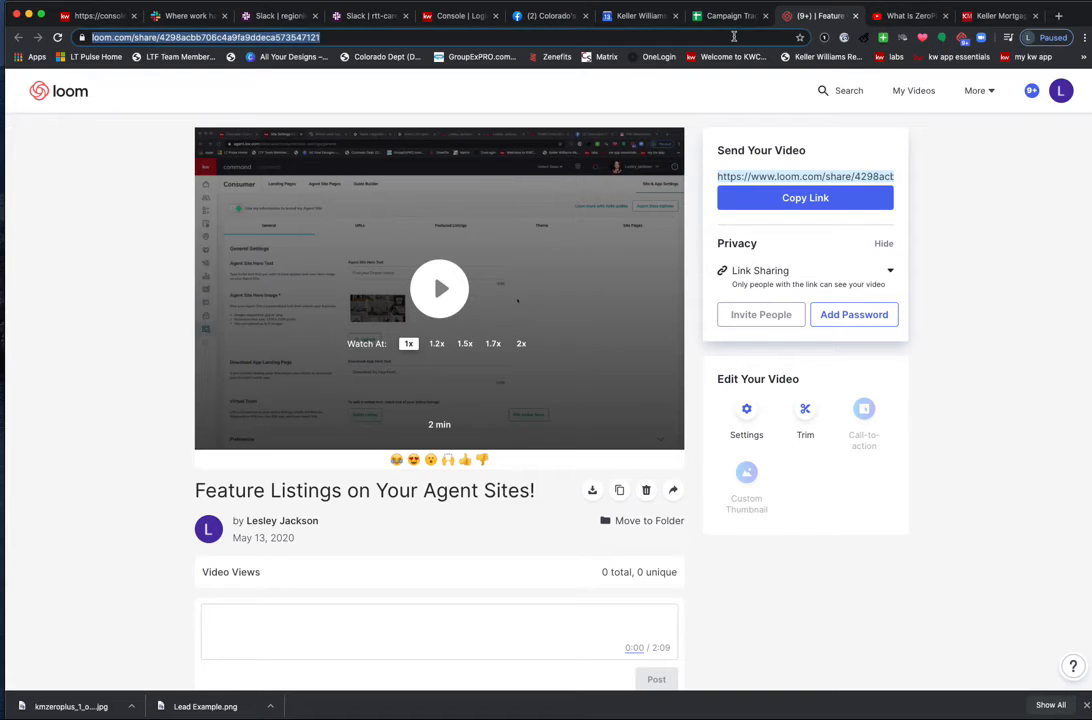
pyautogui.write('FREEDON')
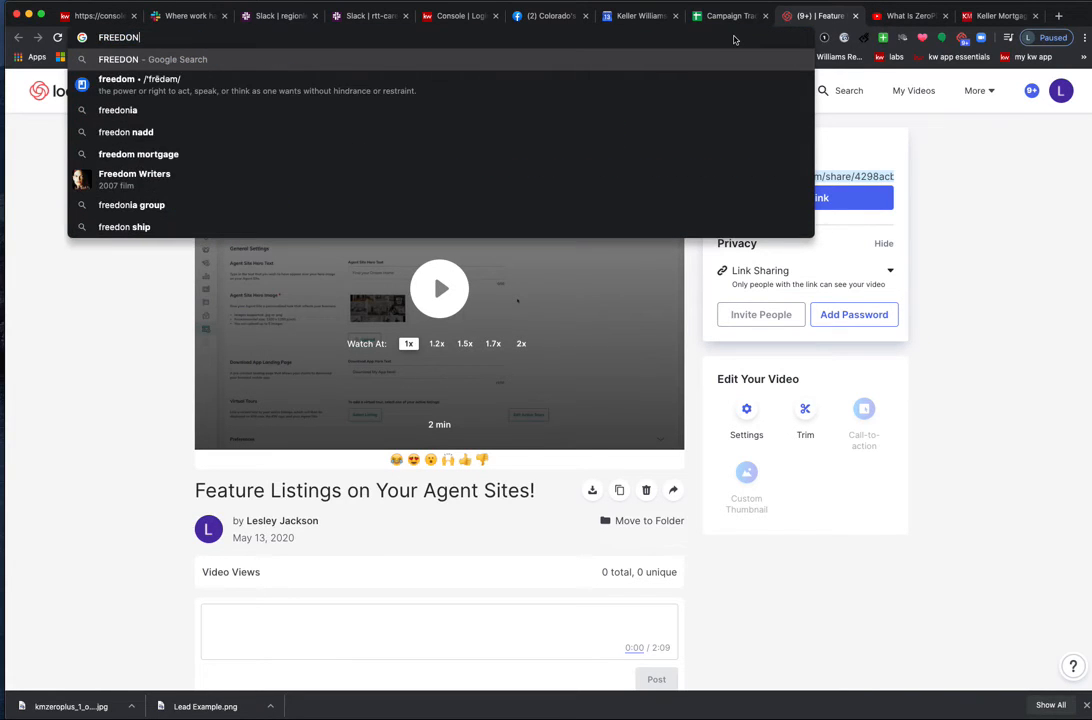
pyautogui.press('BackSpace')
pyautogui.write('MRENETWORK')
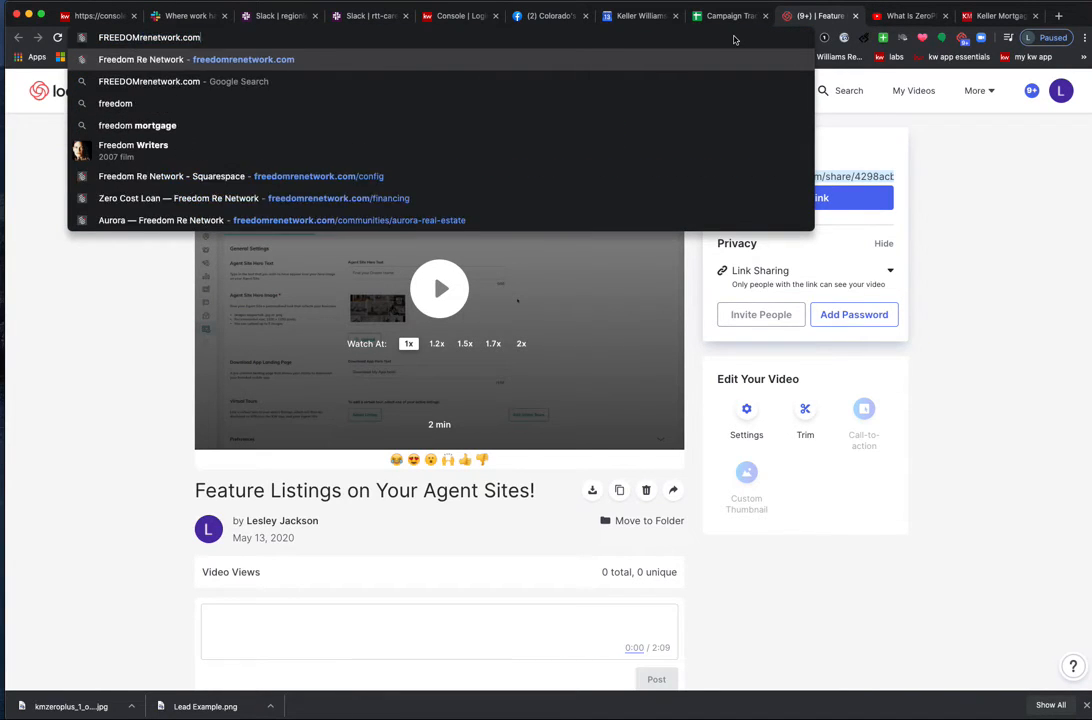
pyautogui.press('Return')
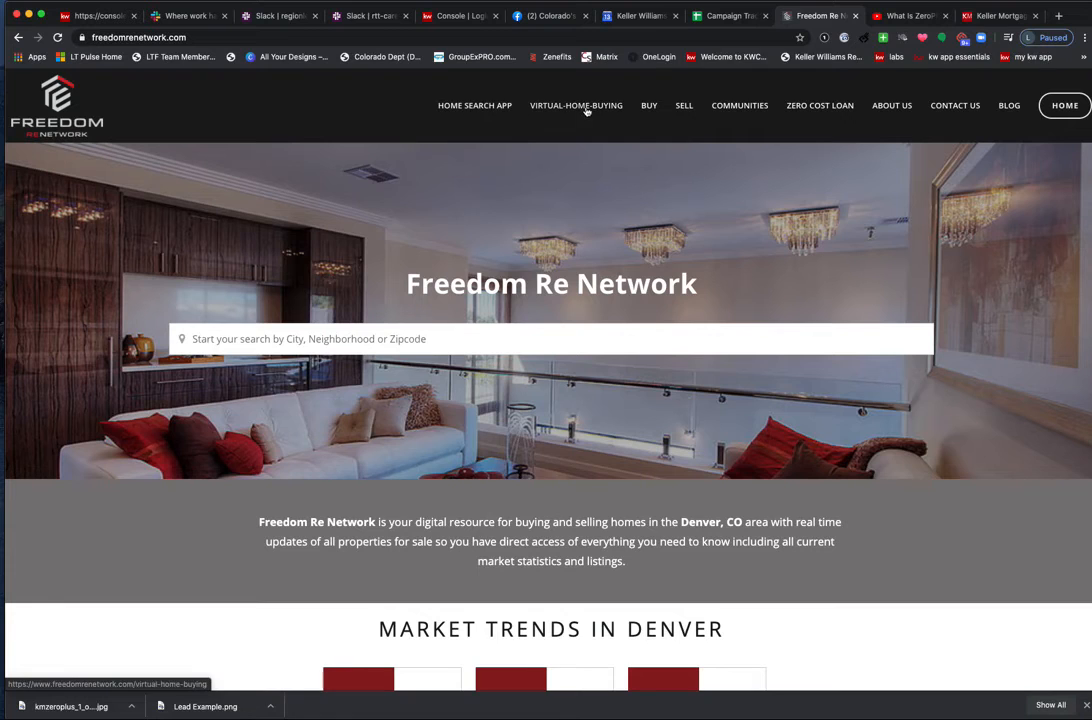
pyautogui.click(820, 107)
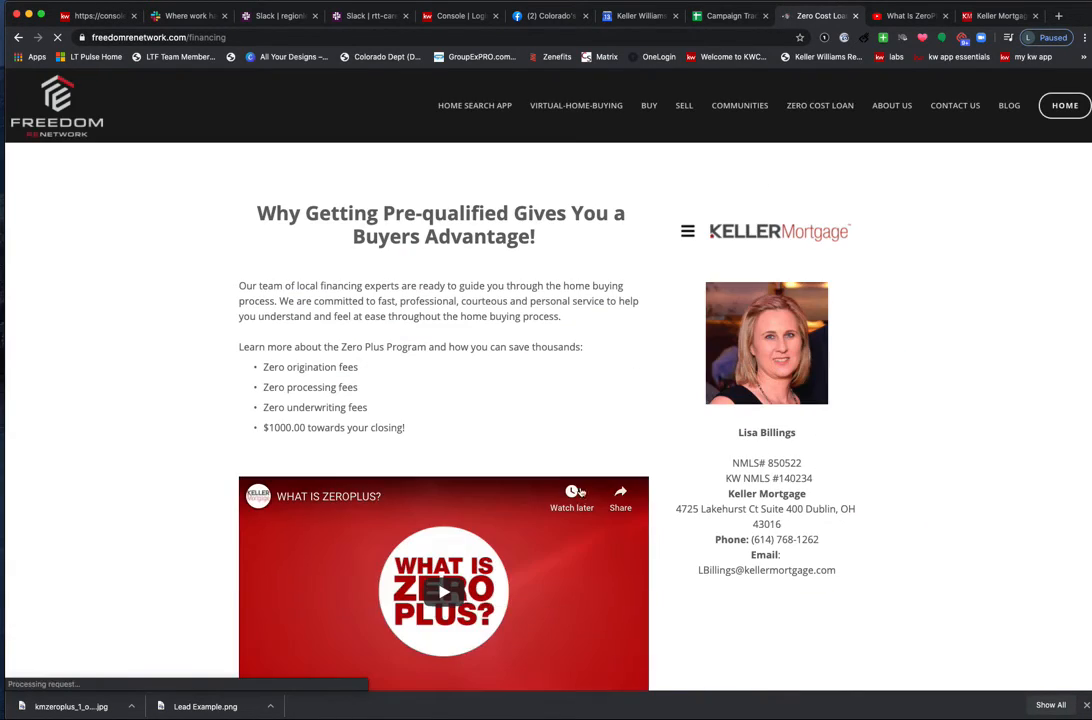
pyautogui.scroll(-15, 502, 486)
pyautogui.scroll(10, 430, 432)
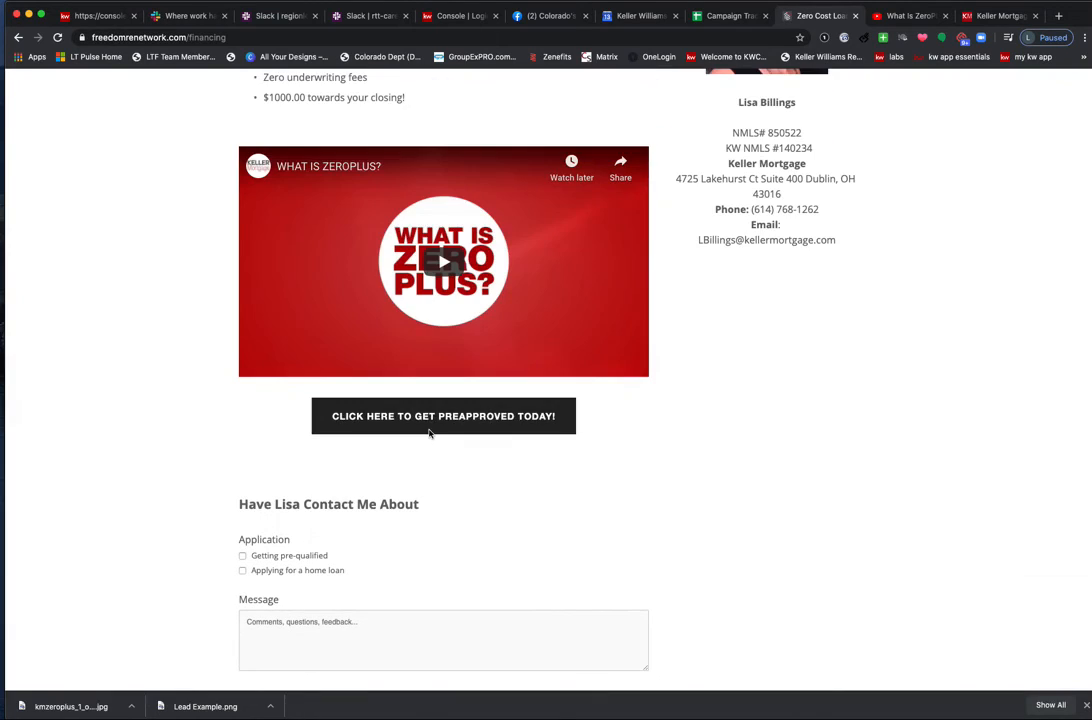
# Follow the get-preapproved-today link, select the disclosures page URL, and return to the editor.
pyautogui.click(430, 425)
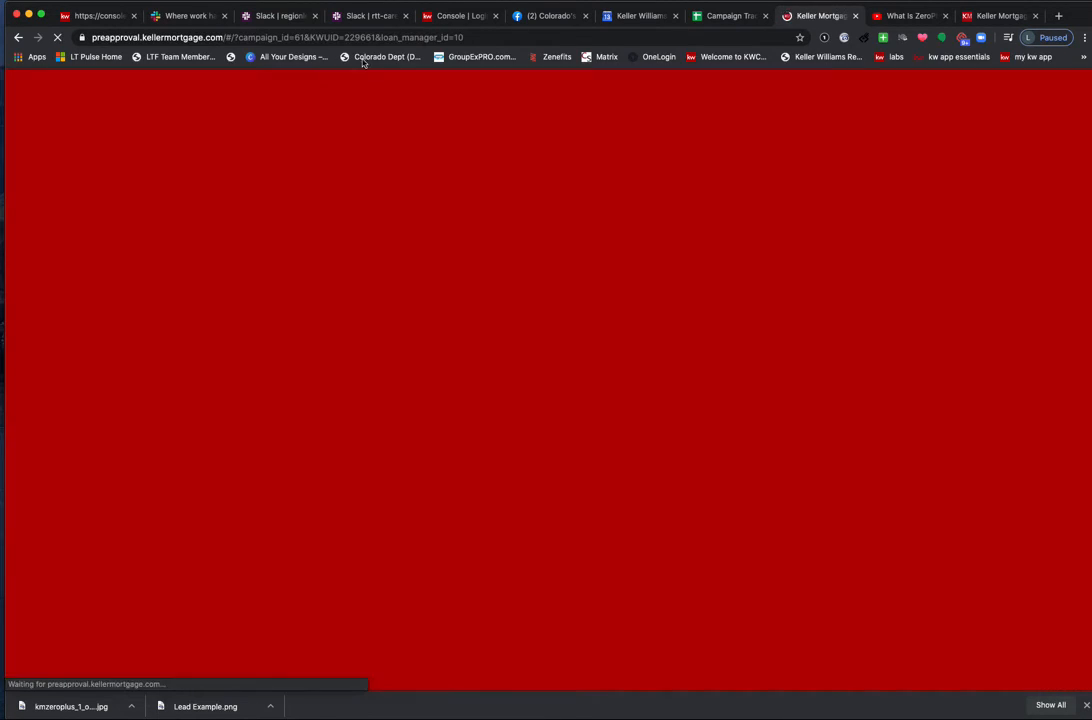
pyautogui.click(483, 38)
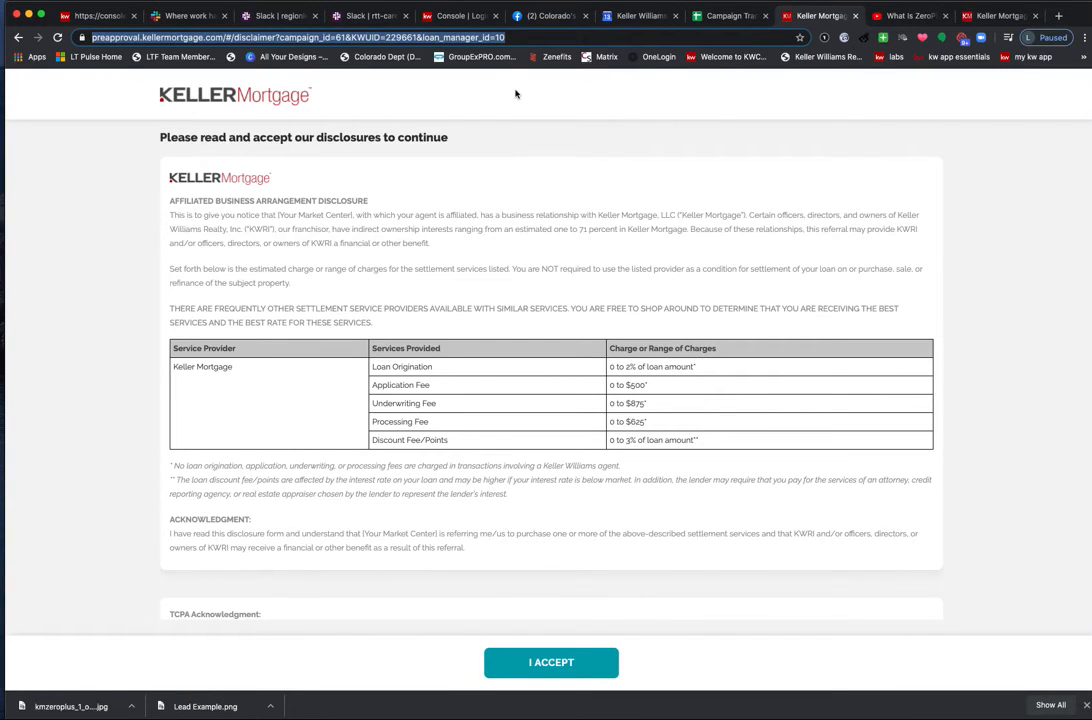
pyautogui.scroll(-3, 480, 195)
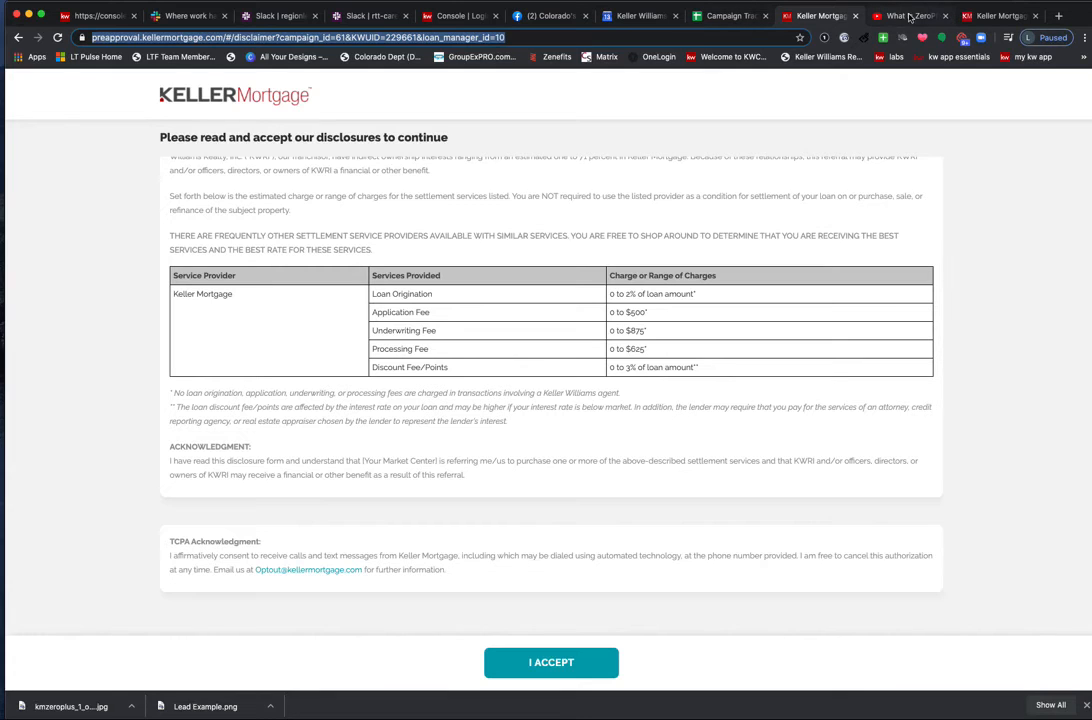
pyautogui.click(80, 16)
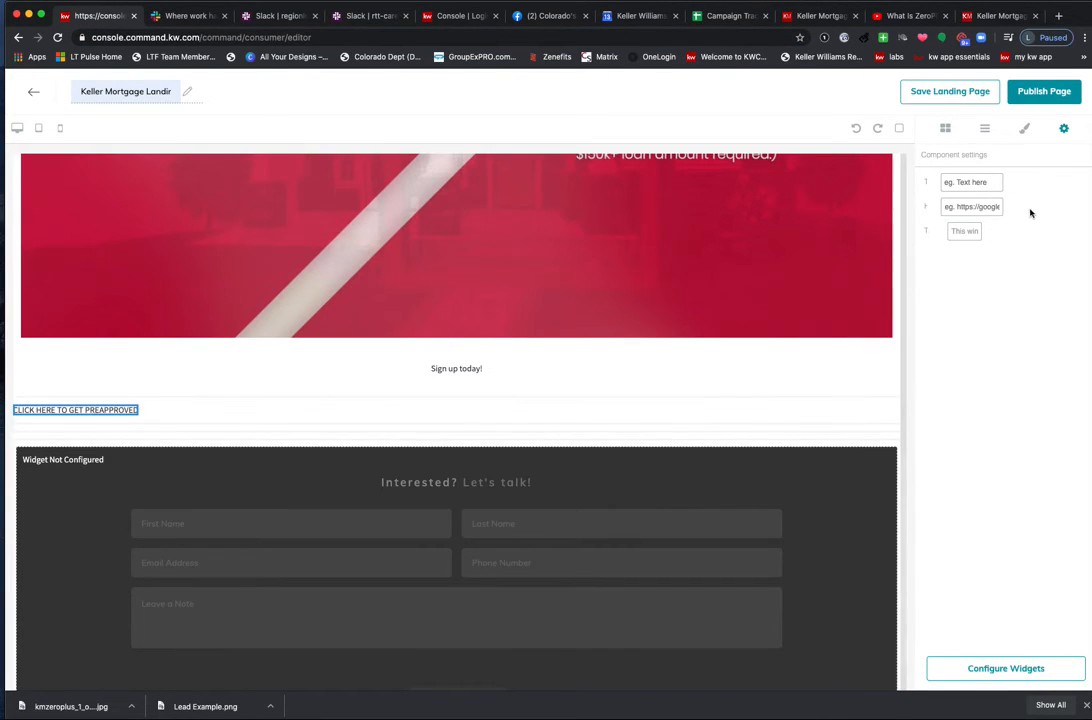
# Paste the preapproval URL as the link target, set it to New window, and save as draft.
pyautogui.click(975, 205)
pyautogui.press('super+v')
pyautogui.click(966, 231)
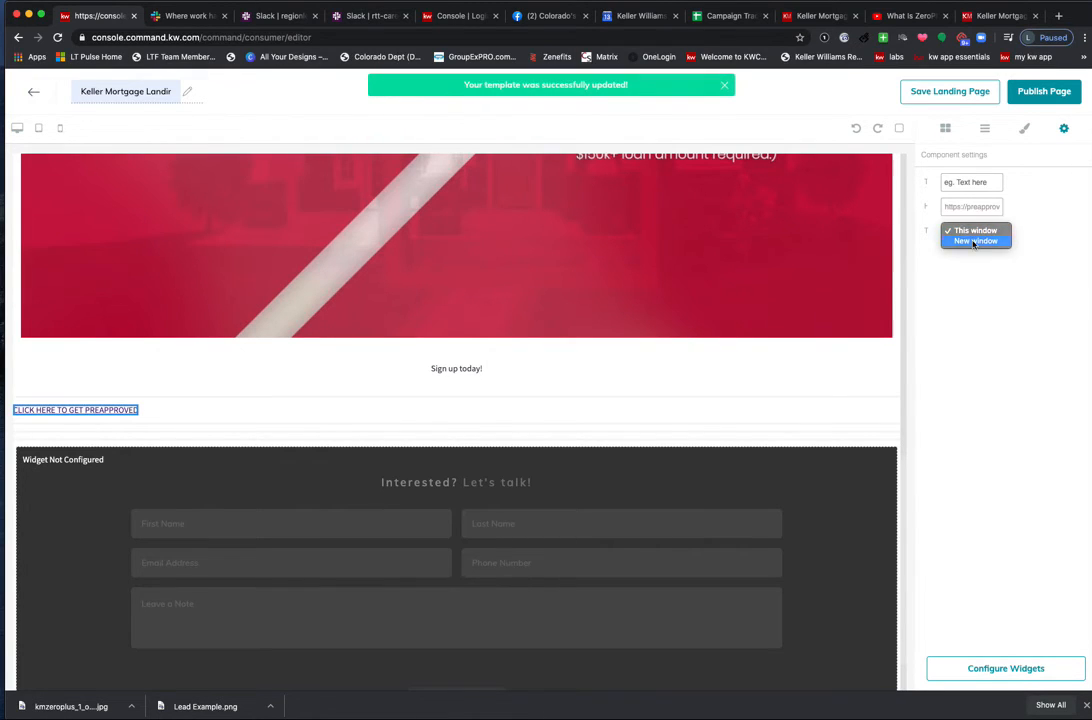
pyautogui.click(975, 239)
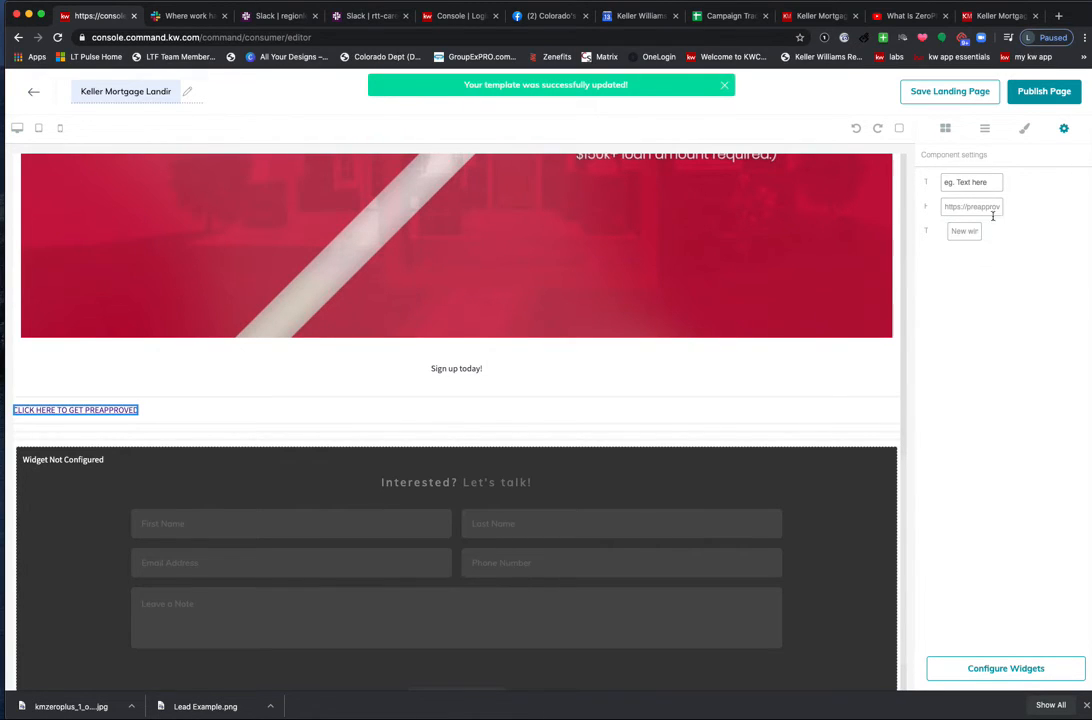
pyautogui.click(966, 93)
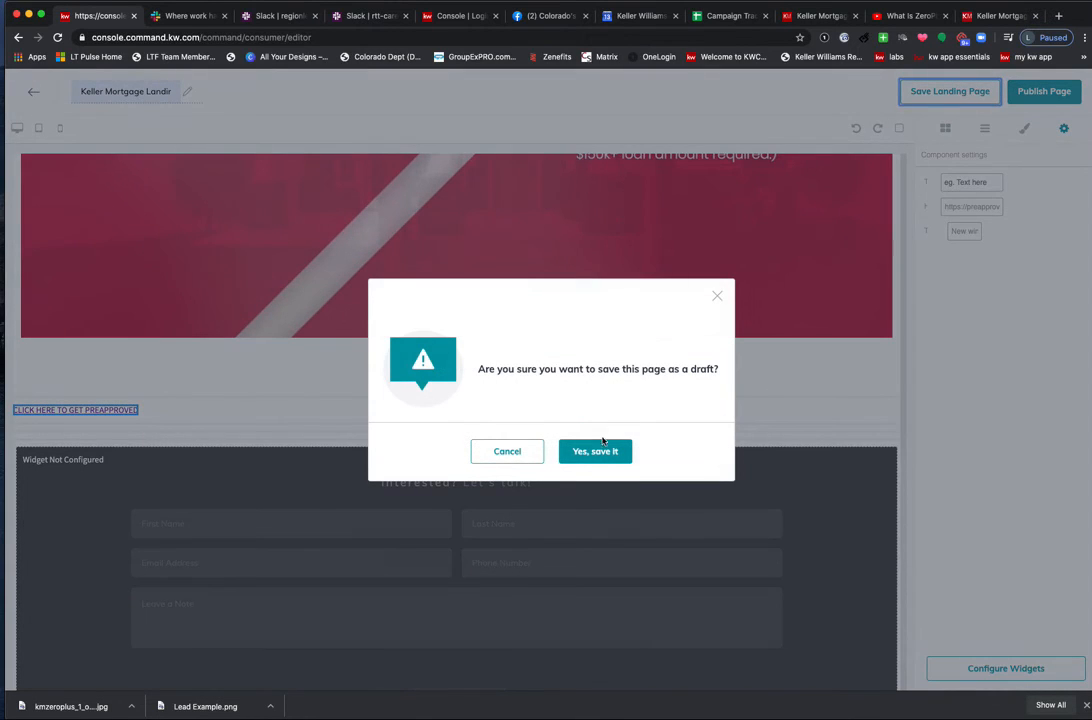
pyautogui.click(600, 449)
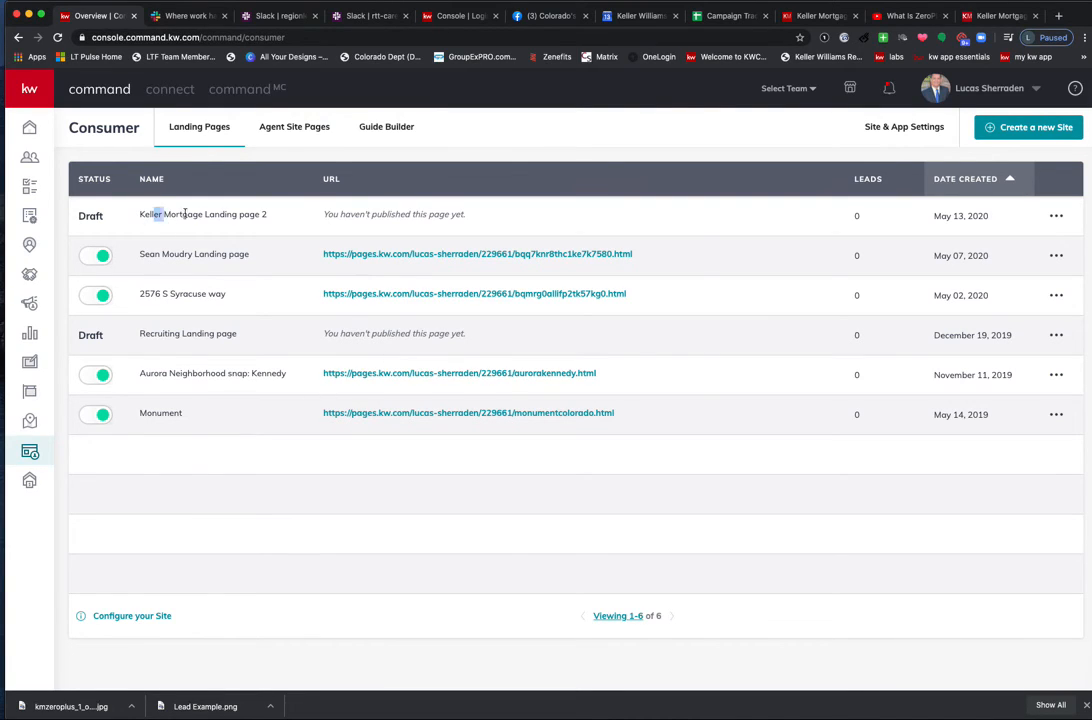
# Publish 'Keller Mortgage Landing page 2' from its editor and return to the Landing Pages list.
pyautogui.moveTo(153, 214); pyautogui.dragTo(285, 215)
pyautogui.click(1060, 217)
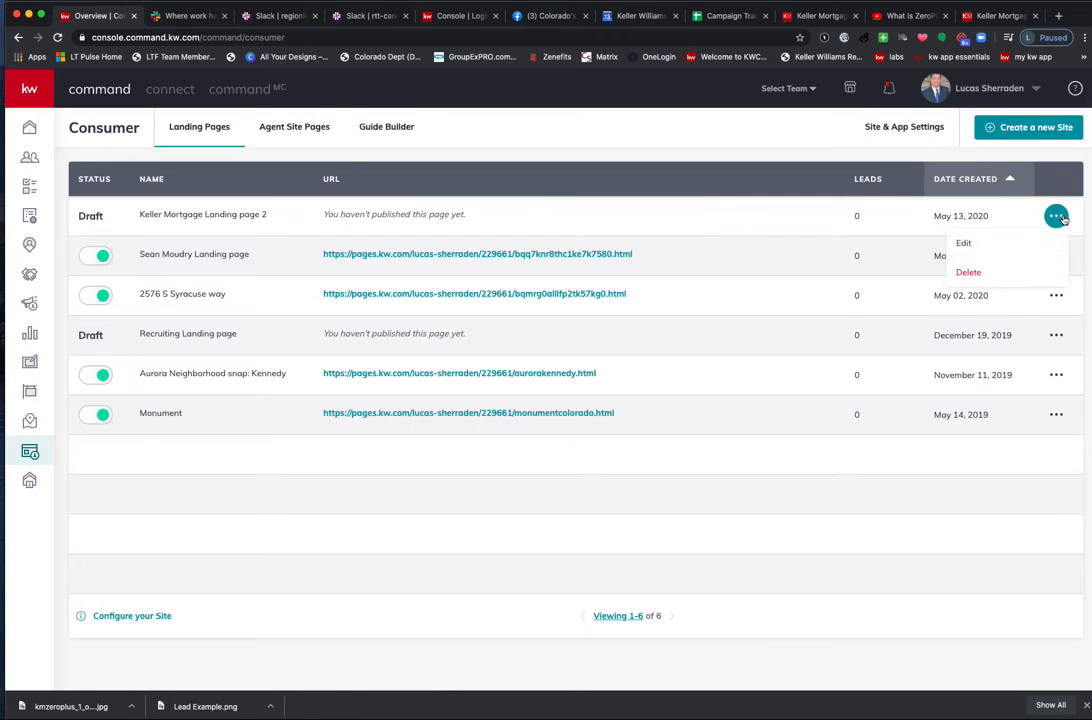
pyautogui.click(955, 246)
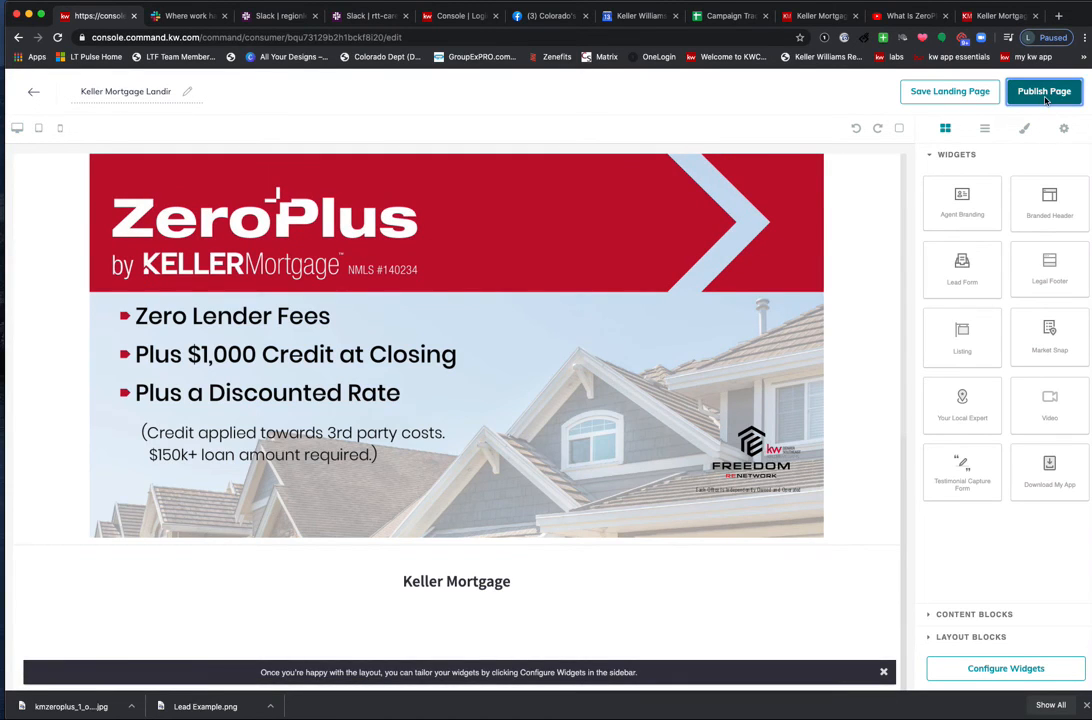
pyautogui.click(1046, 93)
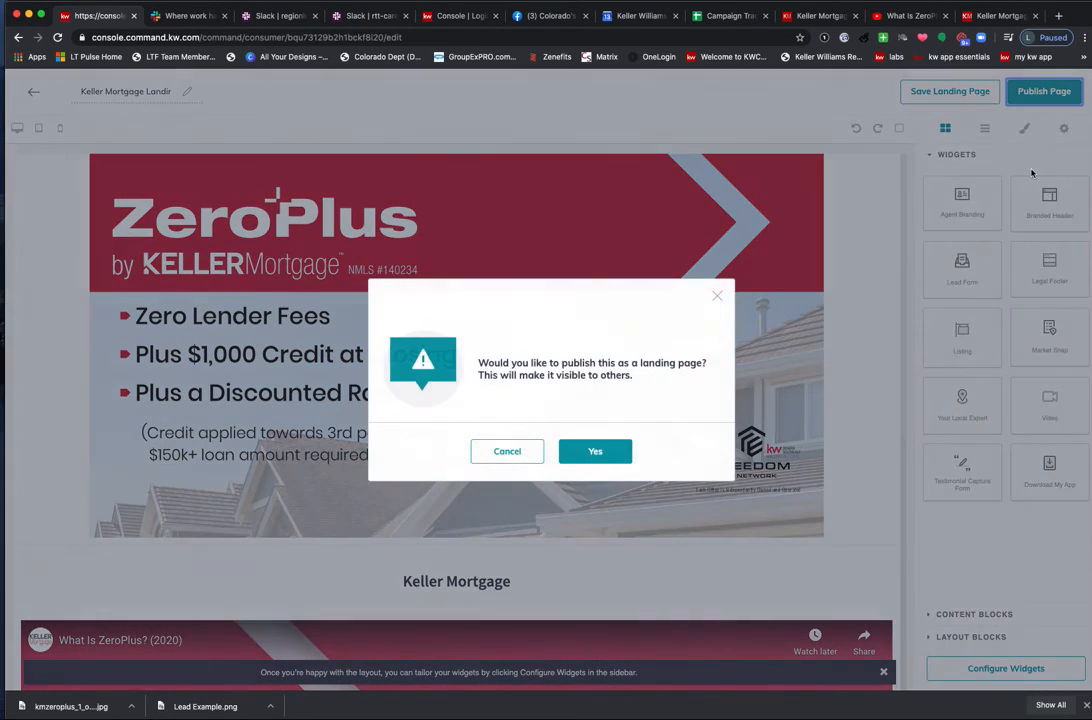
pyautogui.click(598, 452)
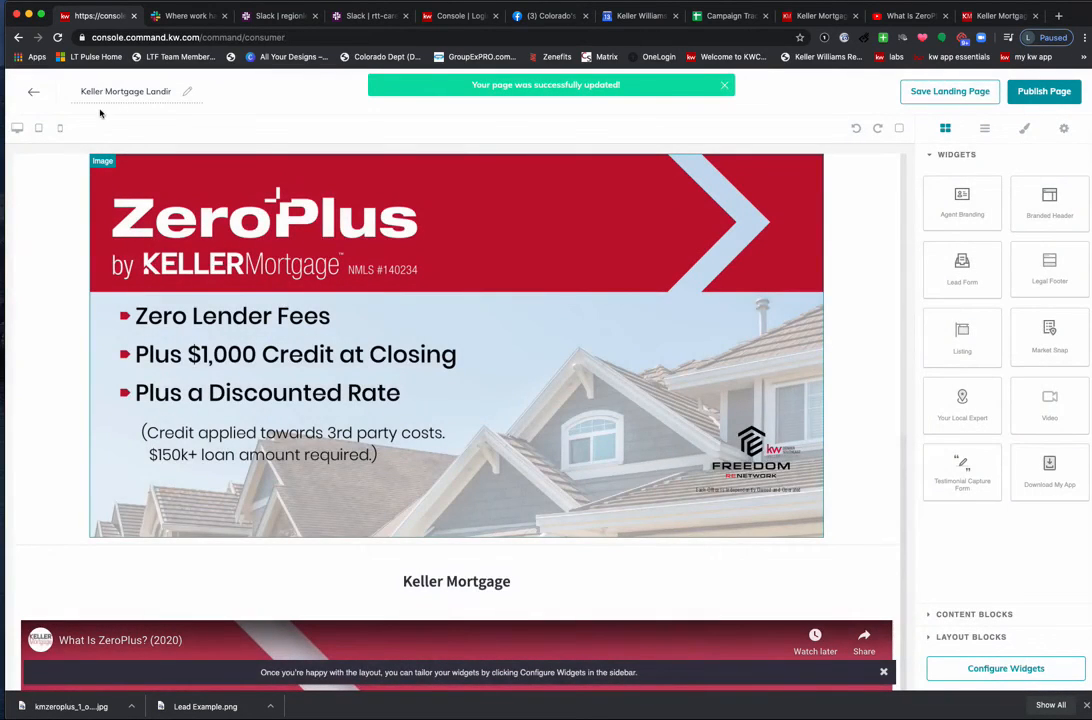
pyautogui.click(33, 91)
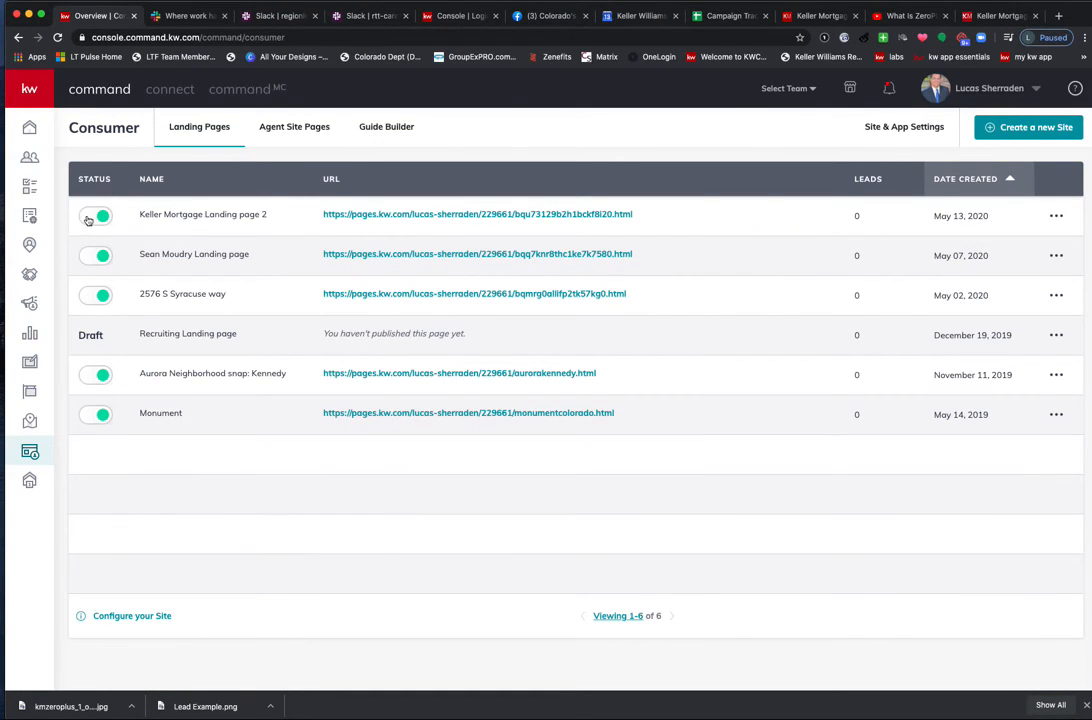
# Set up a Social Ad campaign named TEST with goal Attract Listings, running on Facebook.
pyautogui.click(29, 303)
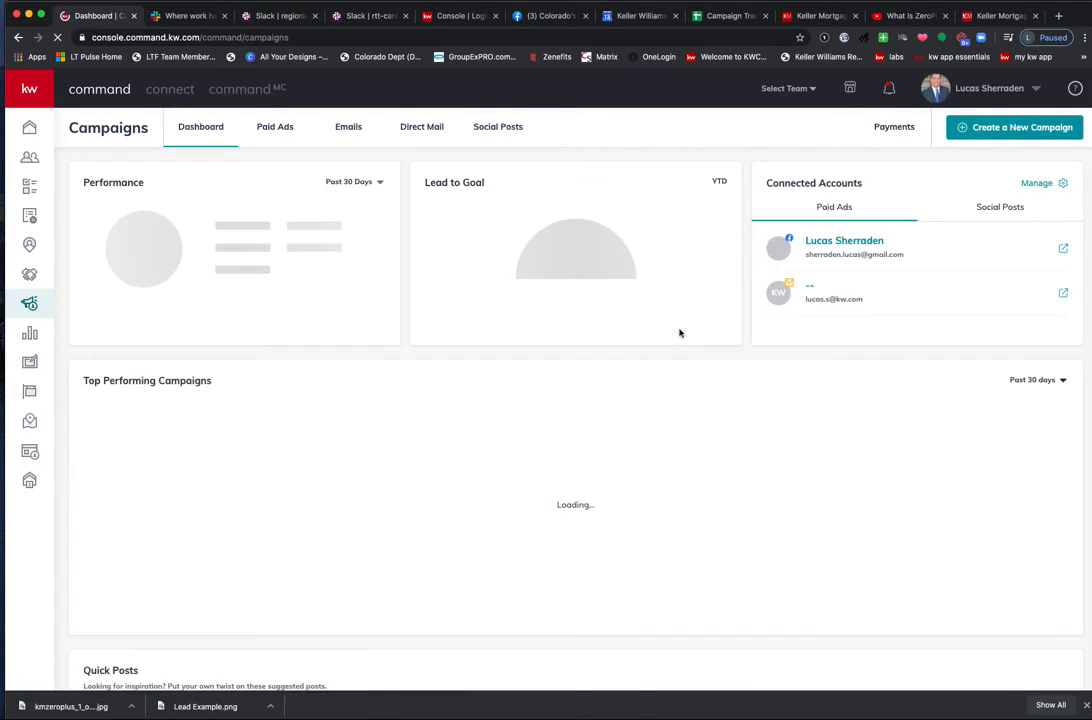
pyautogui.click(1010, 130)
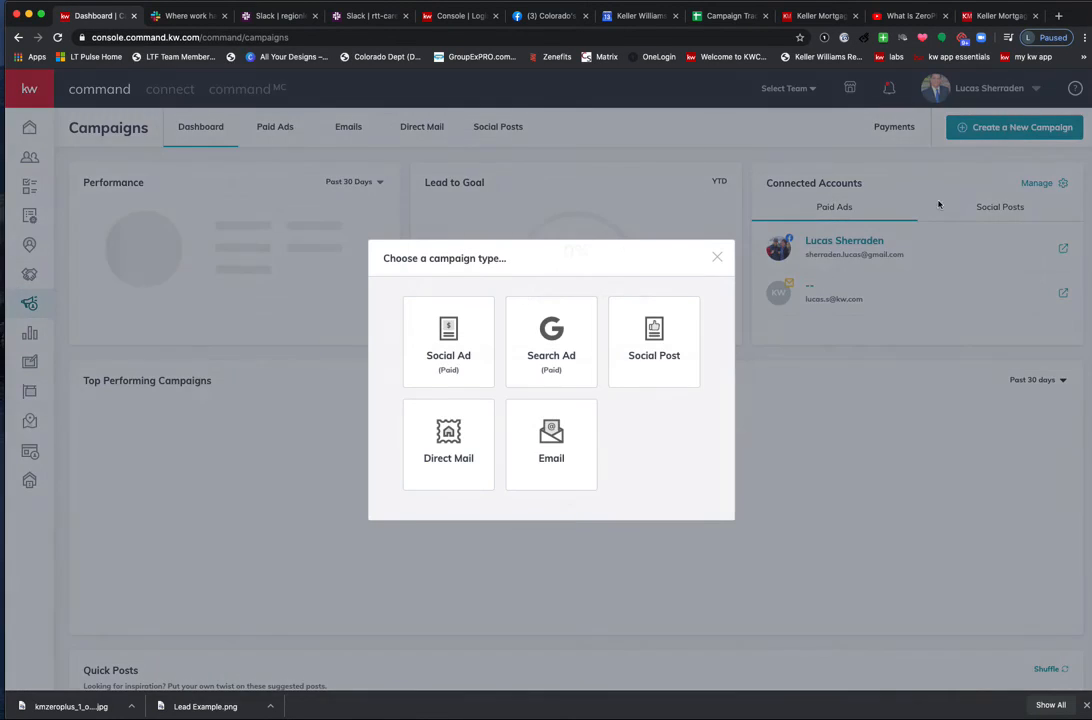
pyautogui.click(446, 366)
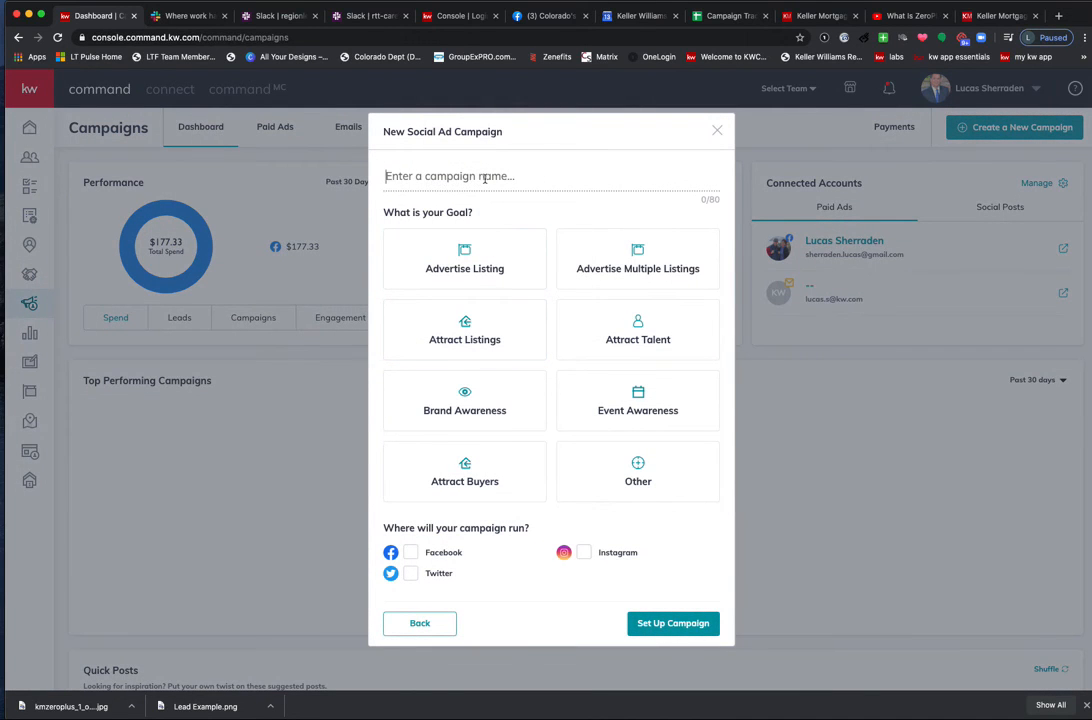
pyautogui.write('TEST')
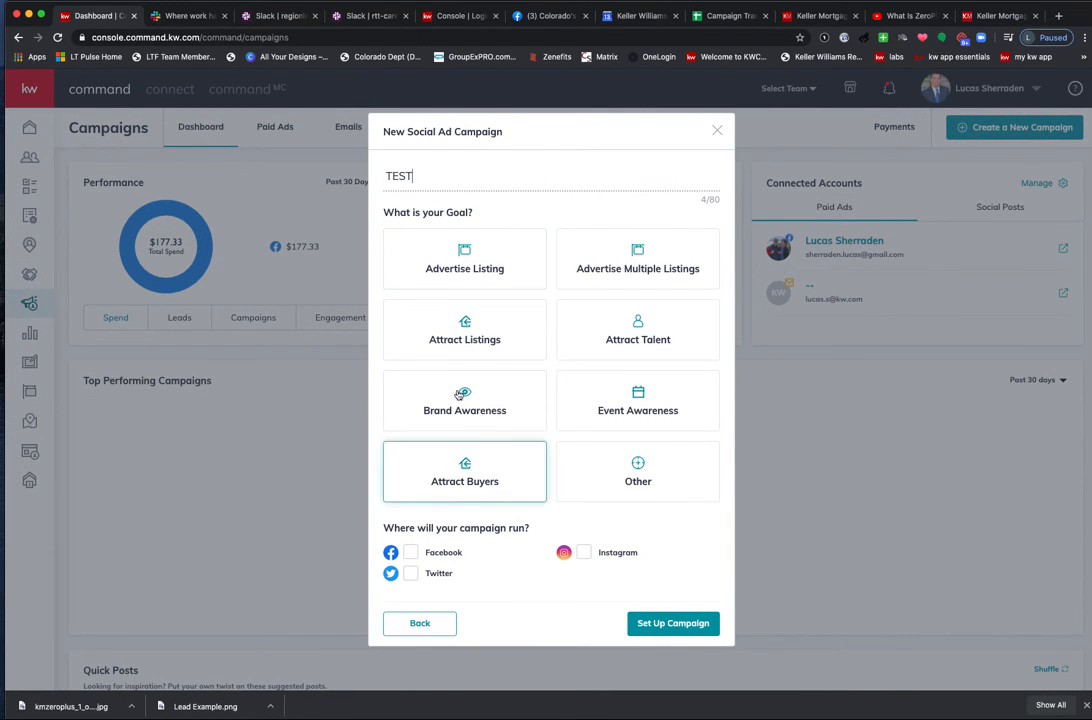
pyautogui.click(463, 320)
pyautogui.click(410, 561)
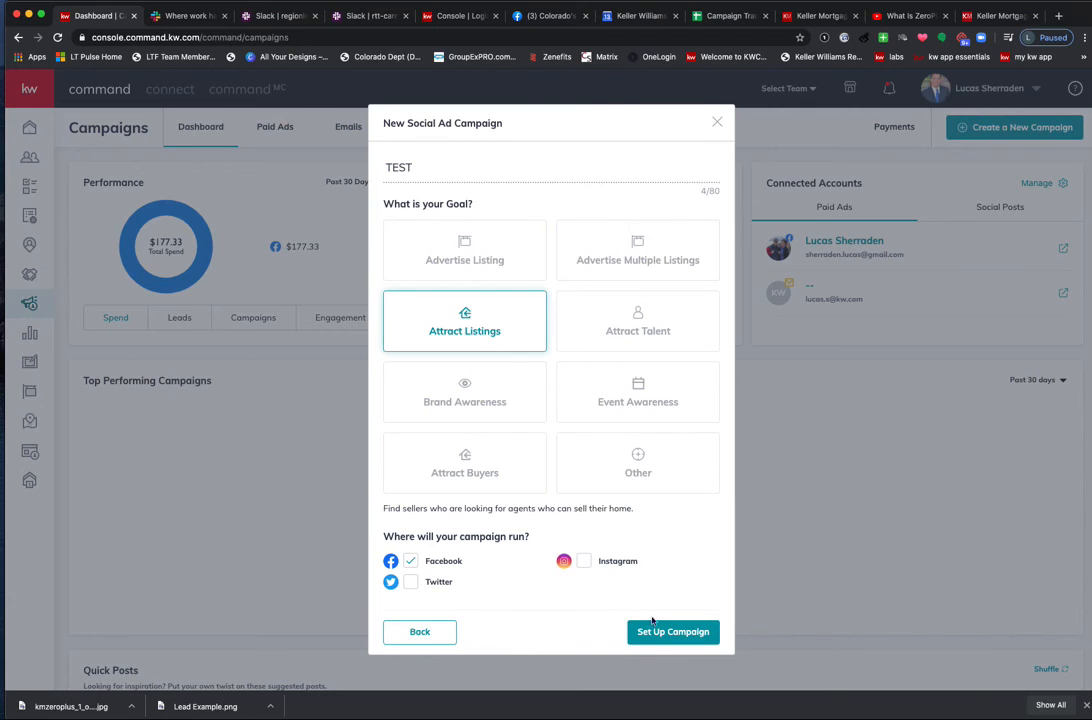
pyautogui.click(662, 634)
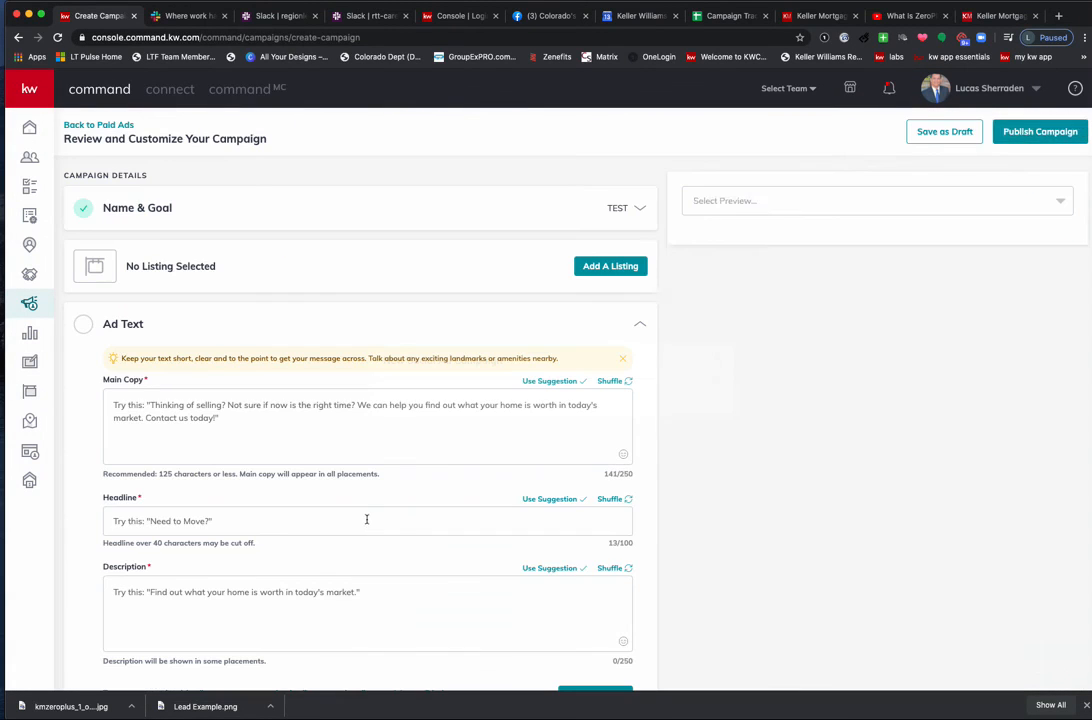
# Try the ad media options and keep the ad set to images rather than video.
pyautogui.scroll(-5, 313, 540)
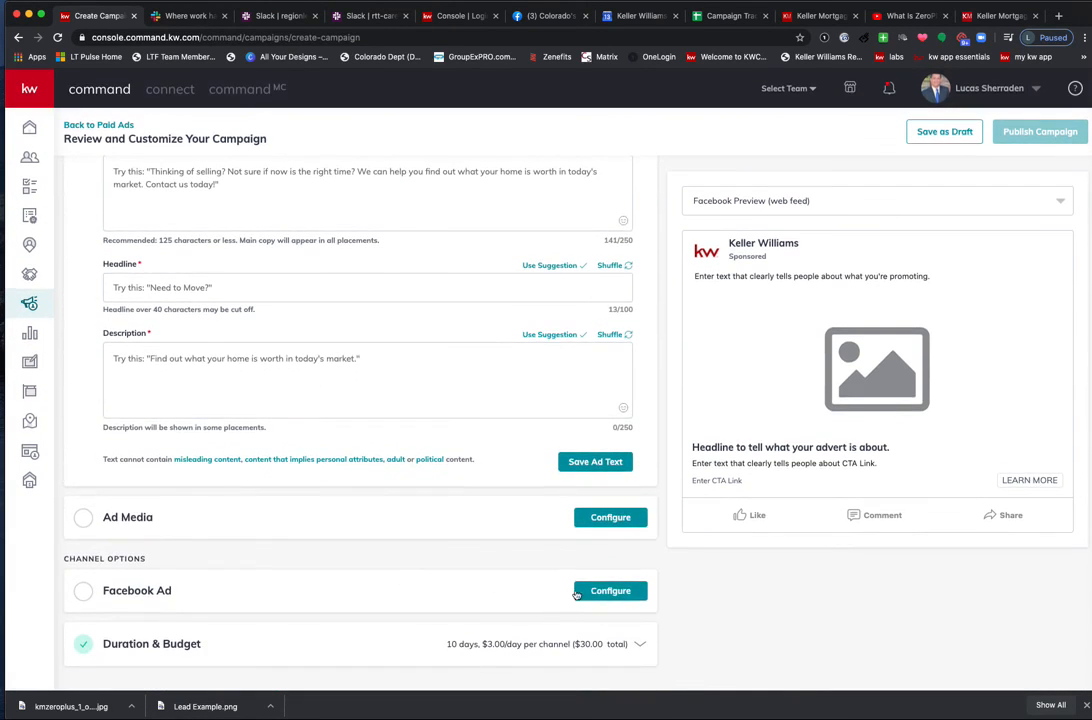
pyautogui.click(612, 515)
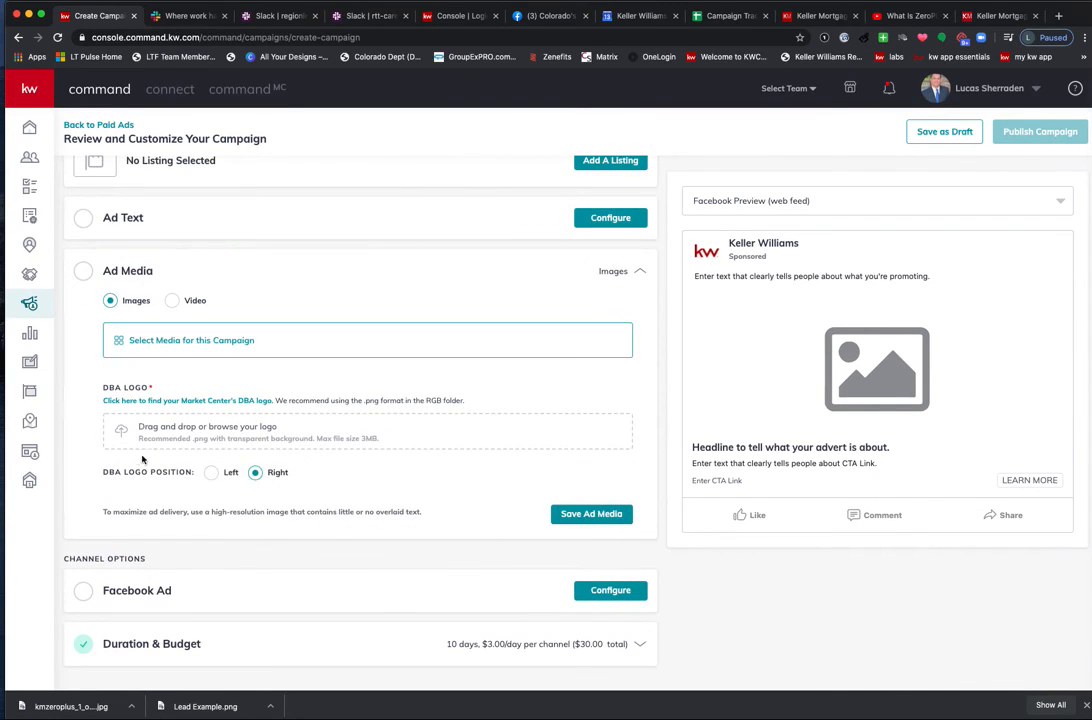
pyautogui.click(172, 301)
pyautogui.click(110, 357)
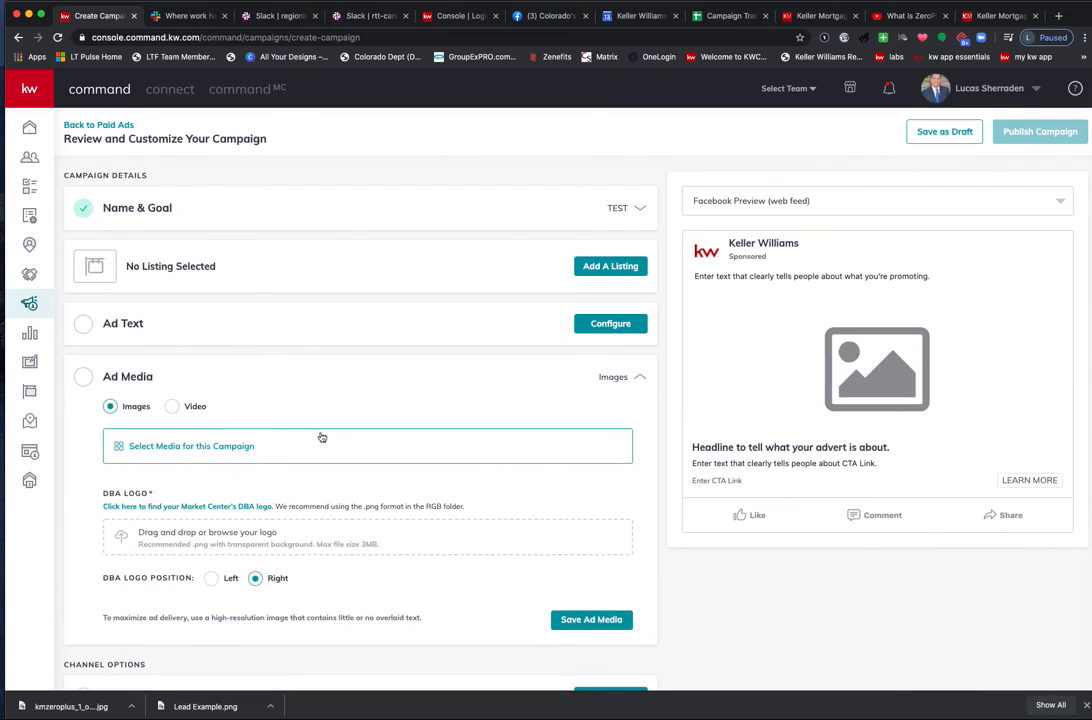
# Set the Facebook ad's destination to Keller Mortgage Landing page 2 from the agent's sites.
pyautogui.scroll(-1, 400, 525)
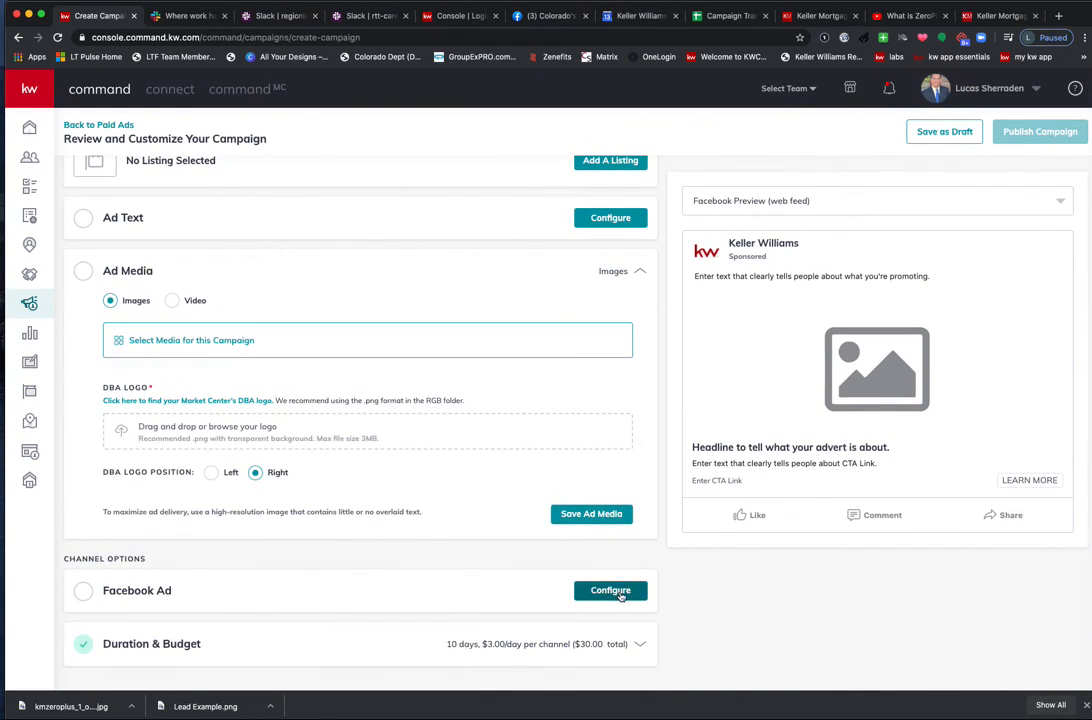
pyautogui.click(612, 590)
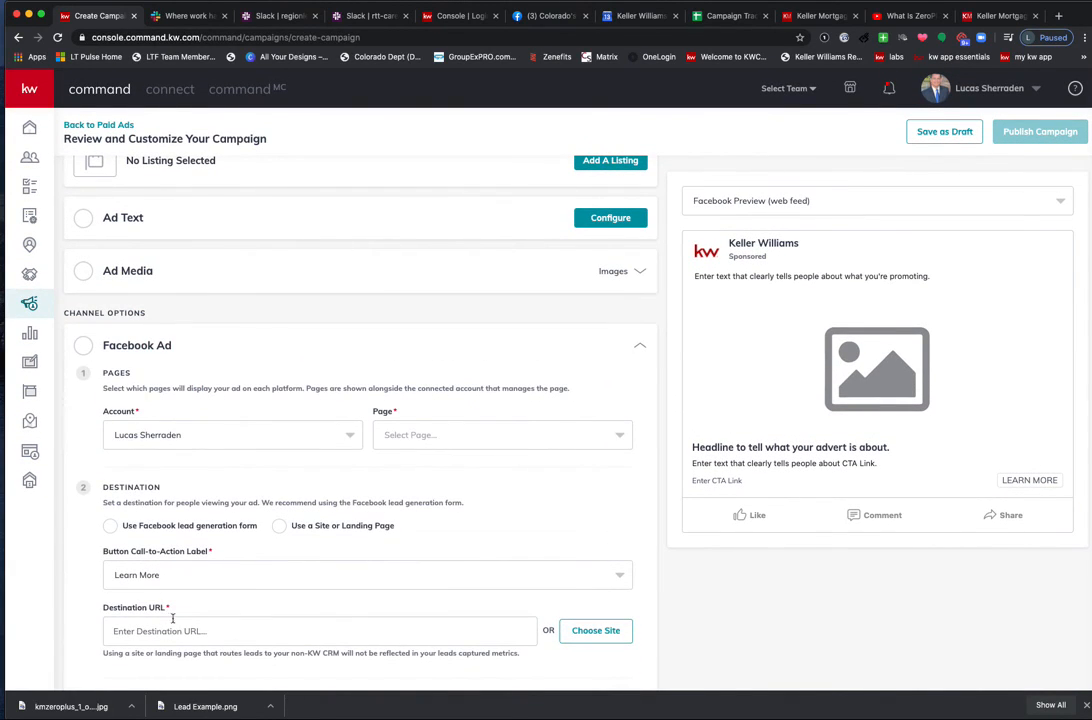
pyautogui.scroll(-2, 172, 618)
pyautogui.click(240, 542)
pyautogui.write('https://')
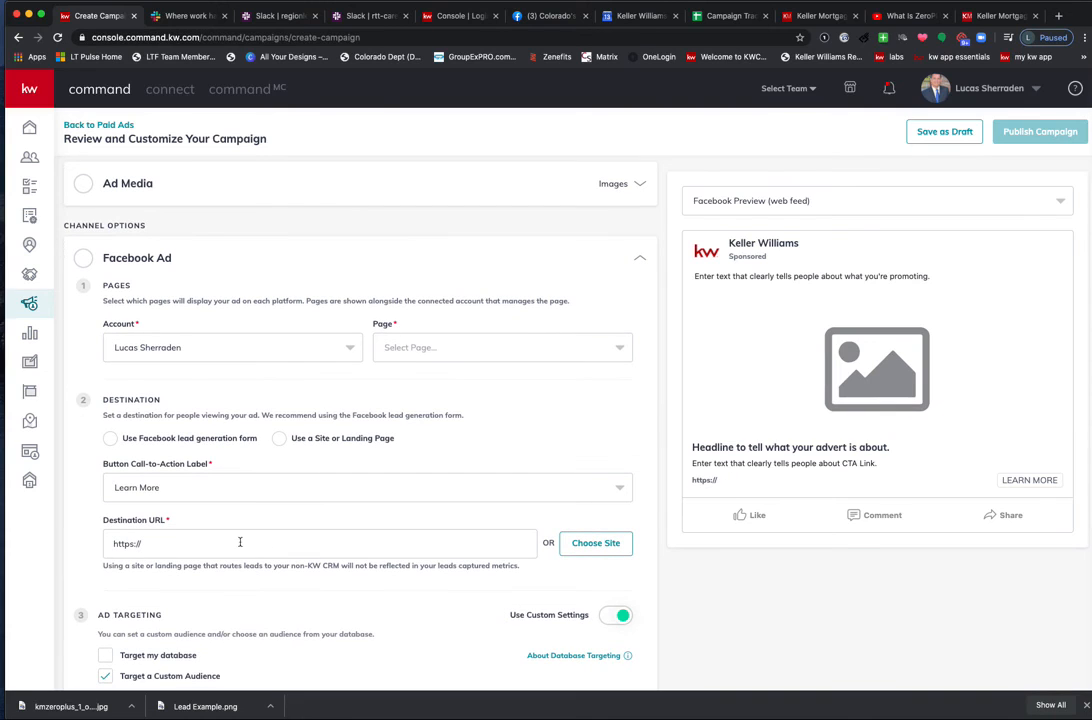
pyautogui.click(602, 549)
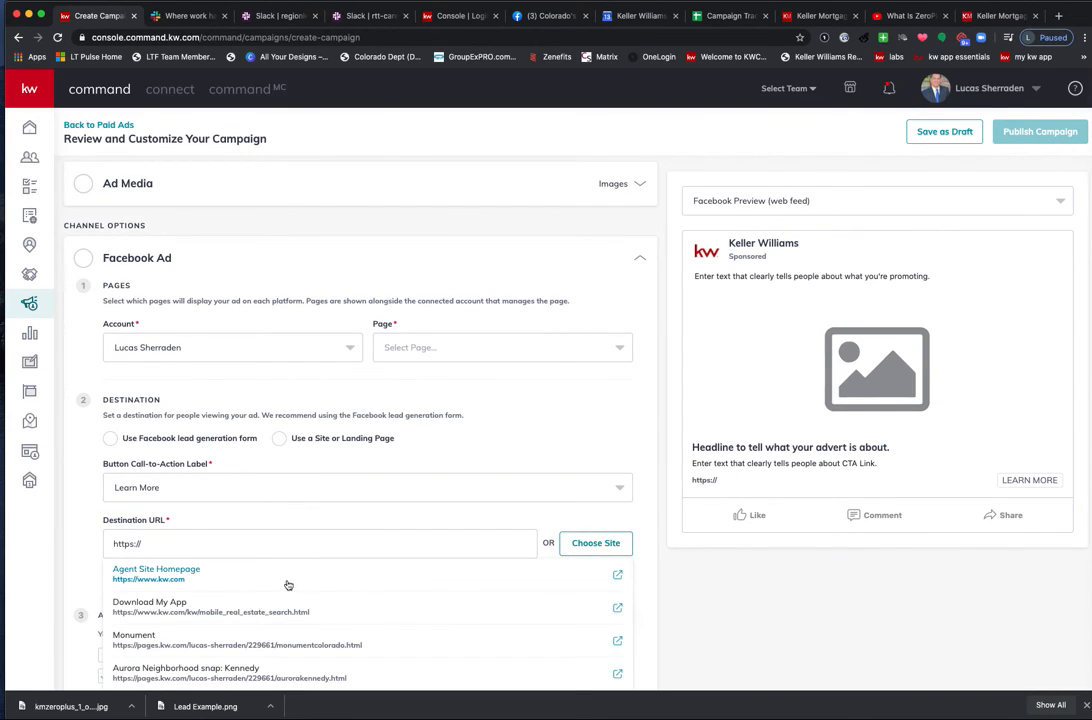
pyautogui.scroll(-5, 288, 584)
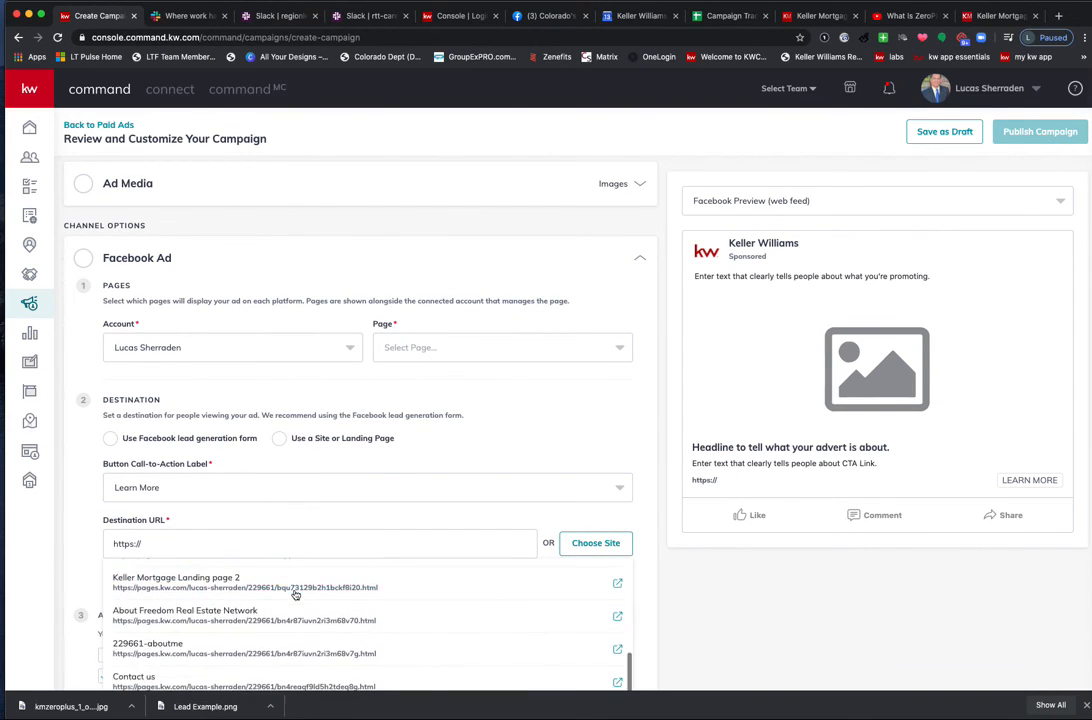
pyautogui.click(217, 598)
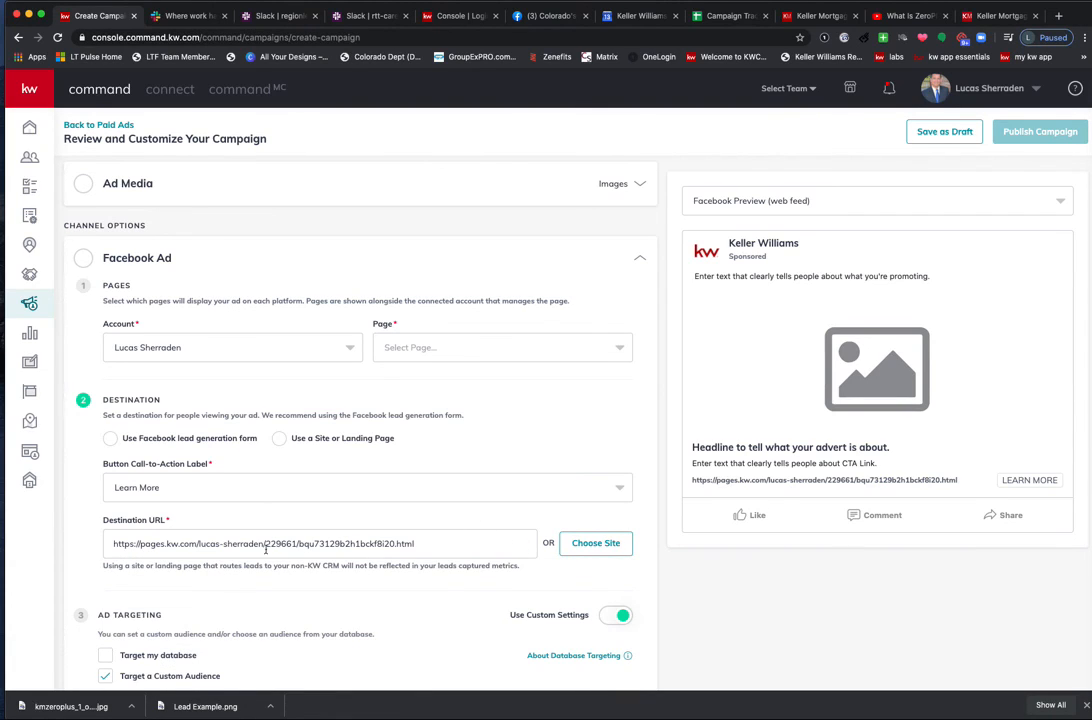
# Post the ad from the Freedom Re Network page using a Facebook lead generation form.
pyautogui.click(427, 349)
pyautogui.click(423, 379)
pyautogui.click(266, 437)
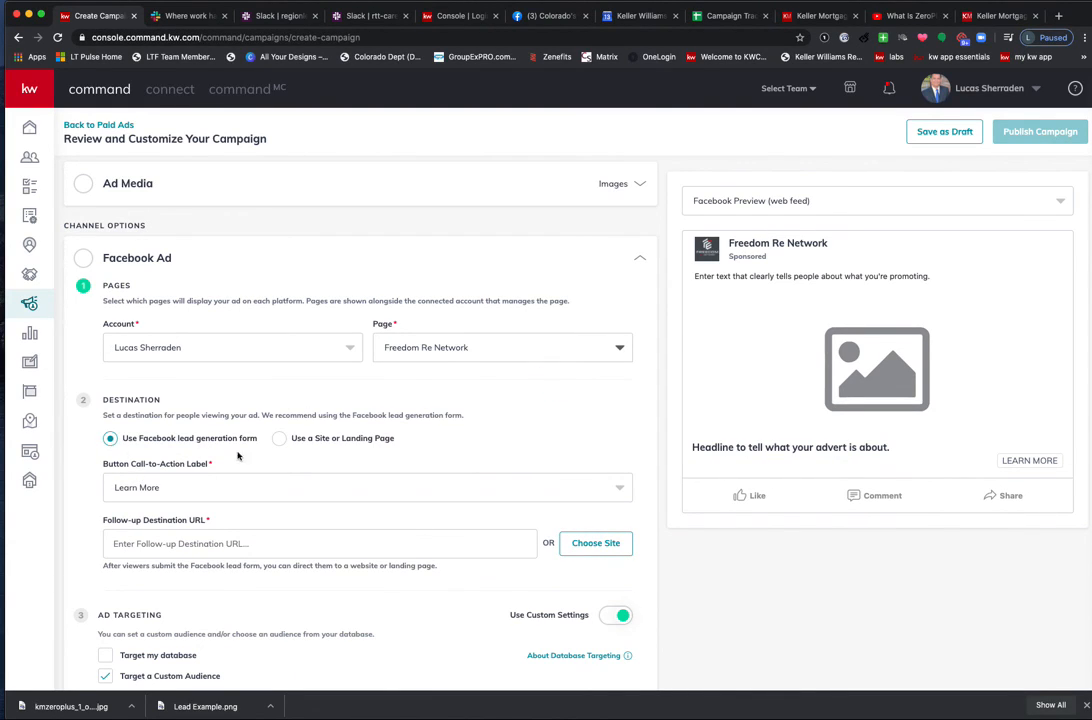
# Choose Keller Mortgage Landing page 2 as the lead form's Follow-up Destination URL.
pyautogui.click(219, 542)
pyautogui.click(590, 543)
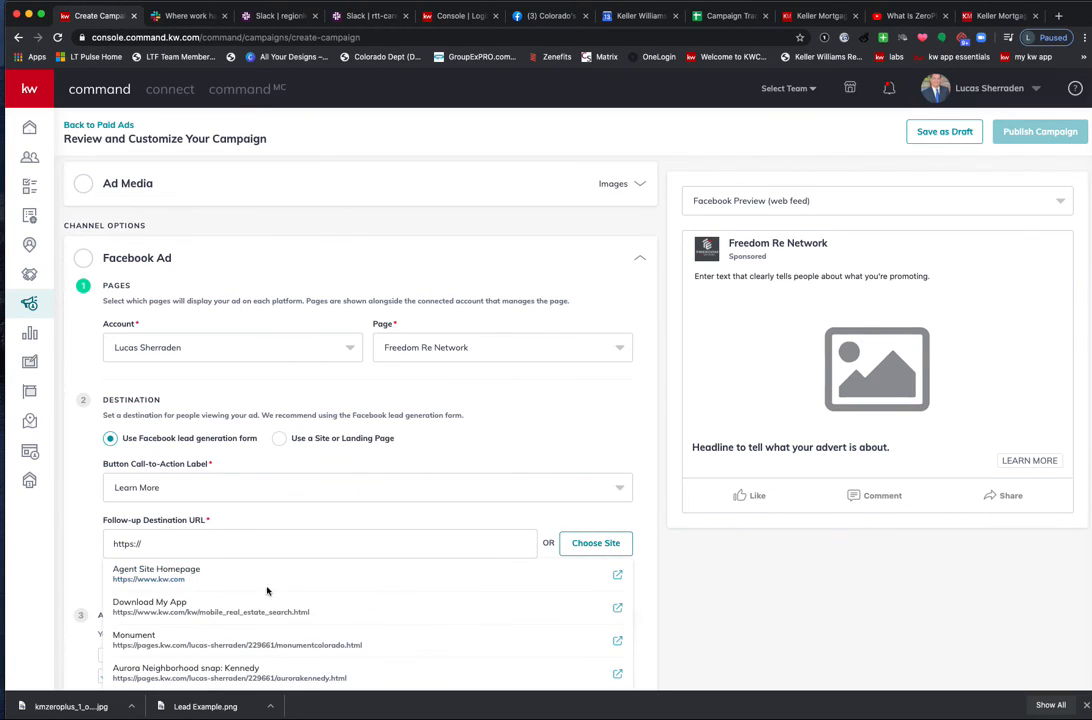
pyautogui.scroll(-5, 244, 610)
pyautogui.scroll(-3, 241, 609)
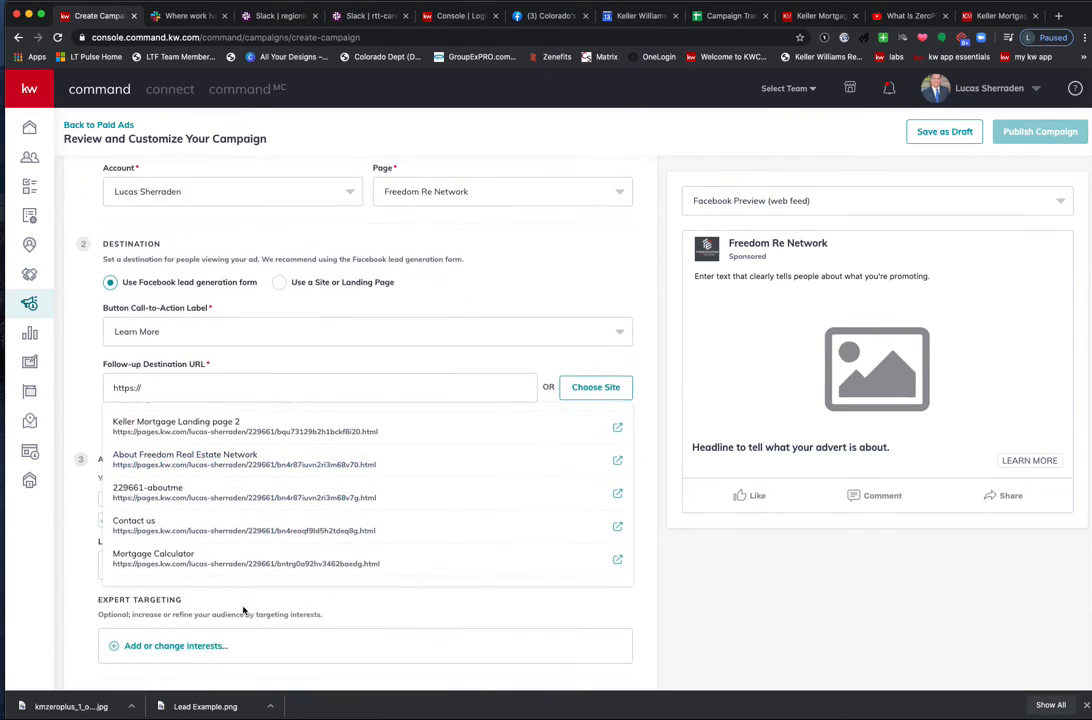
pyautogui.scroll(5, 226, 476)
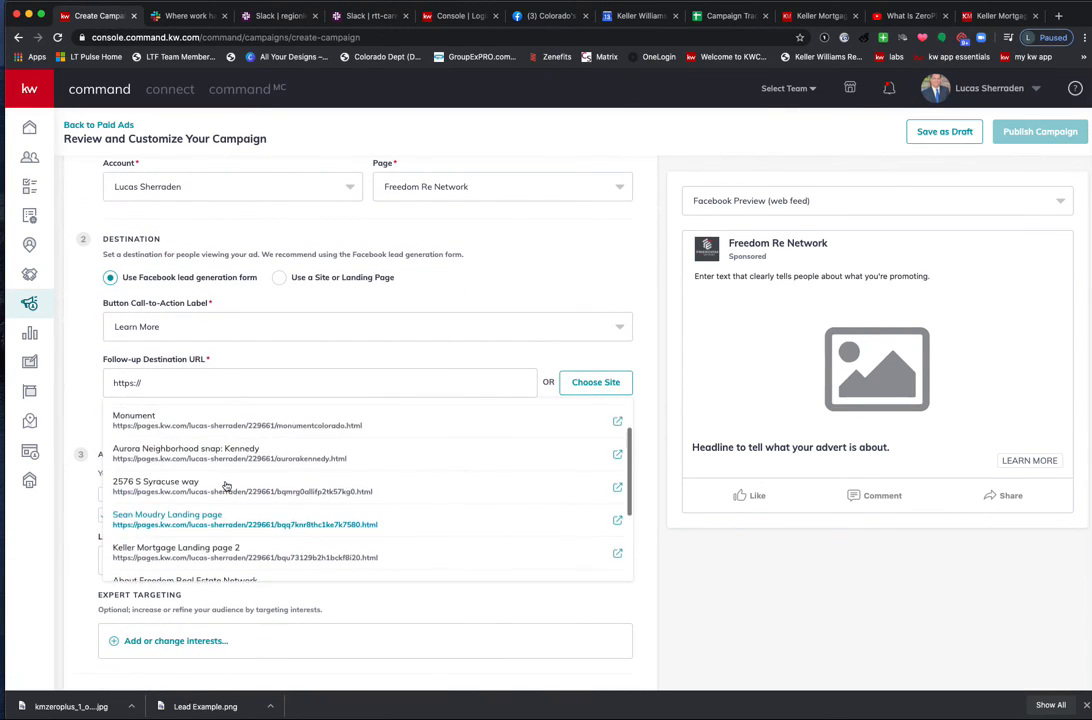
pyautogui.scroll(-2, 226, 484)
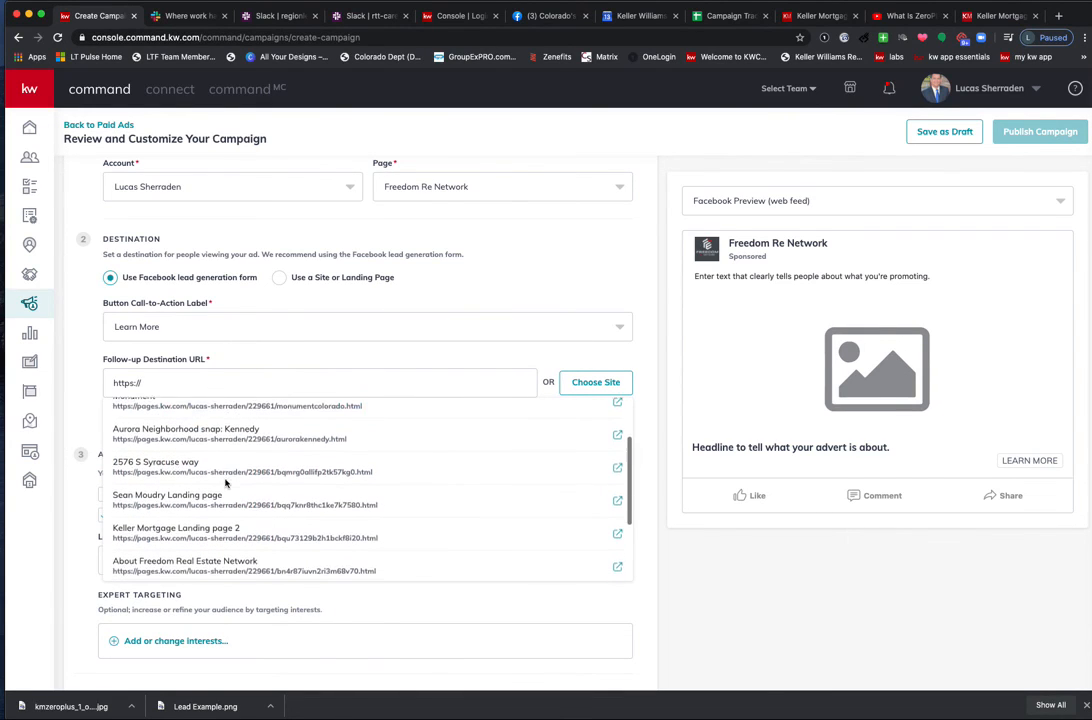
pyautogui.scroll(-3, 220, 490)
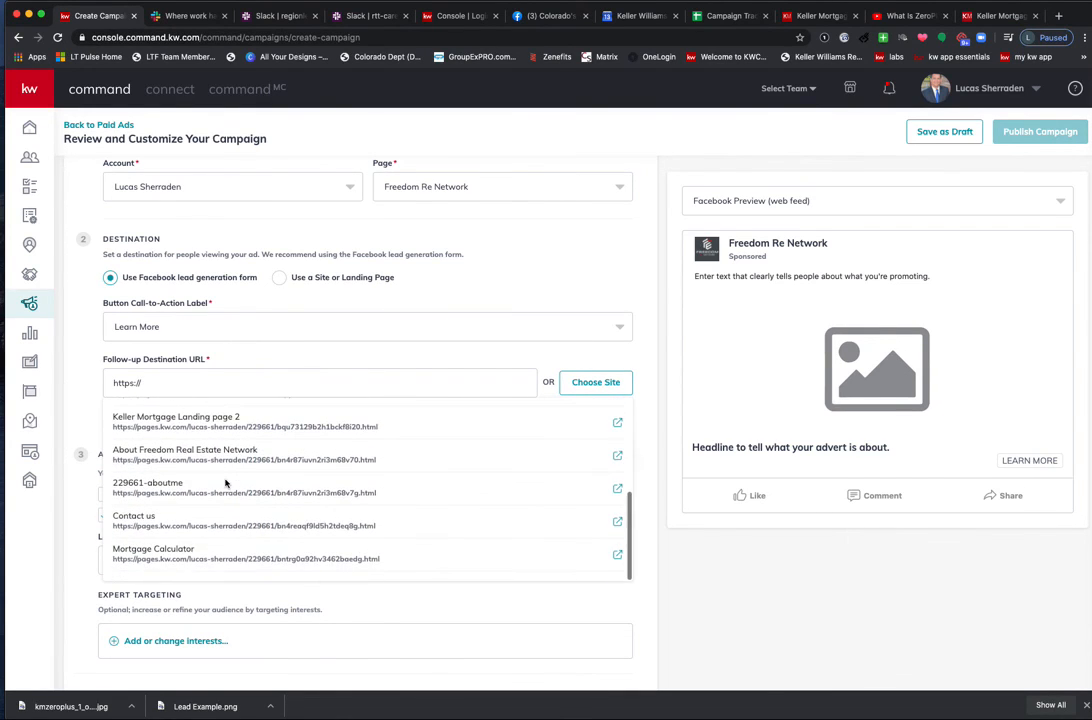
pyautogui.scroll(6, 212, 498)
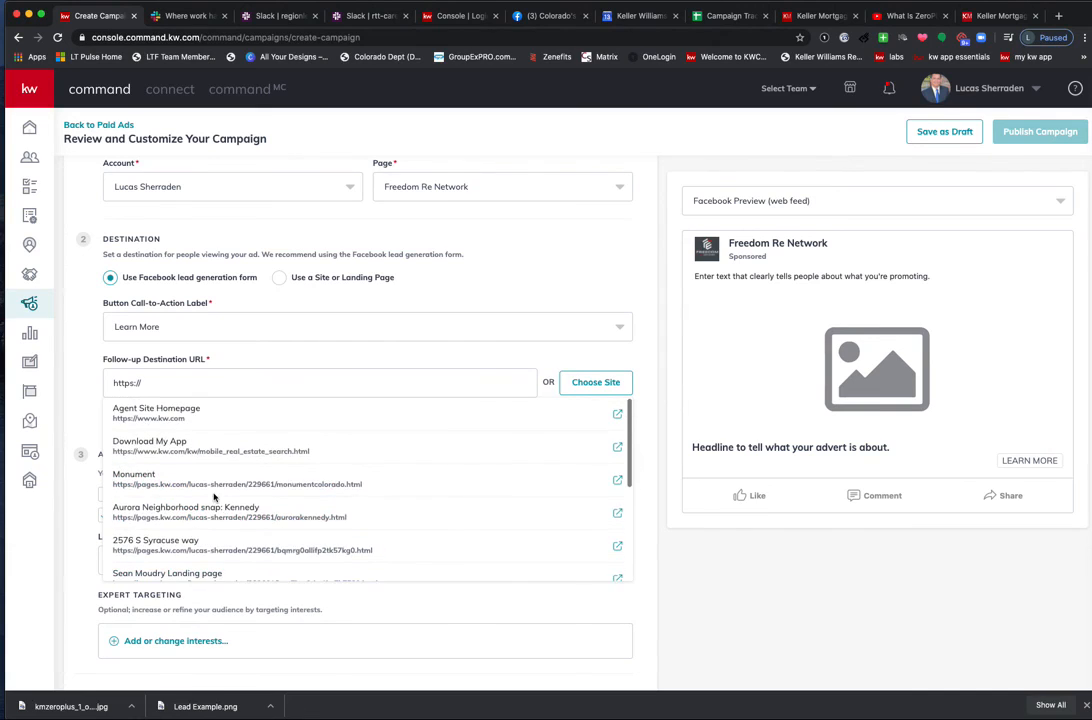
pyautogui.scroll(-2, 213, 497)
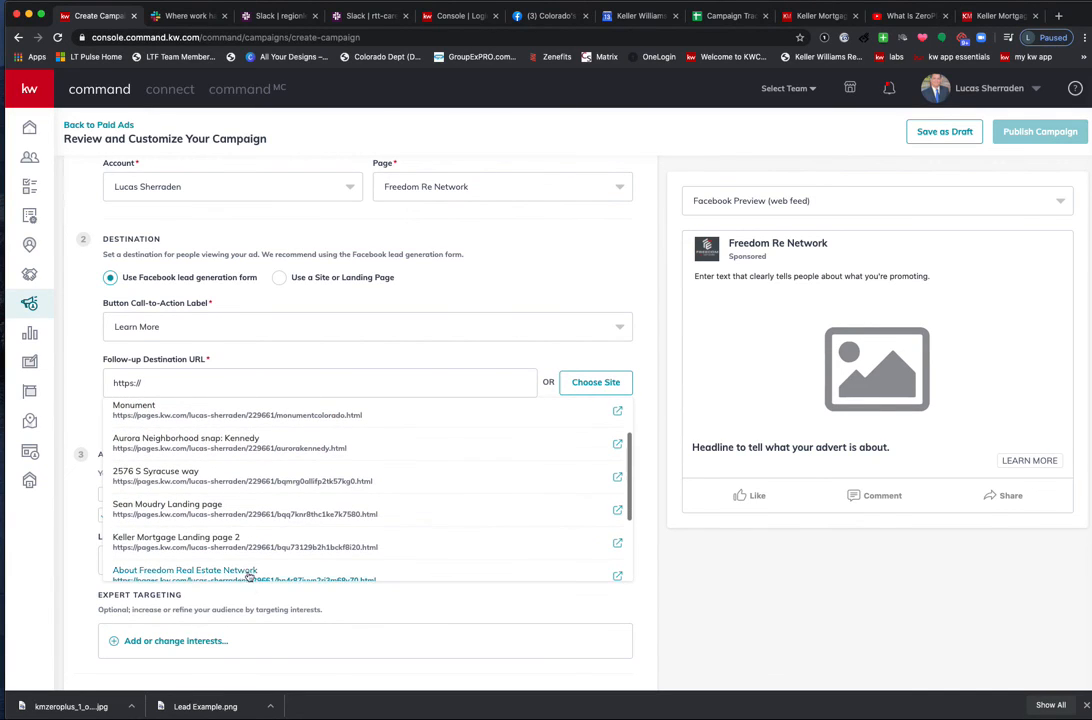
pyautogui.click(236, 546)
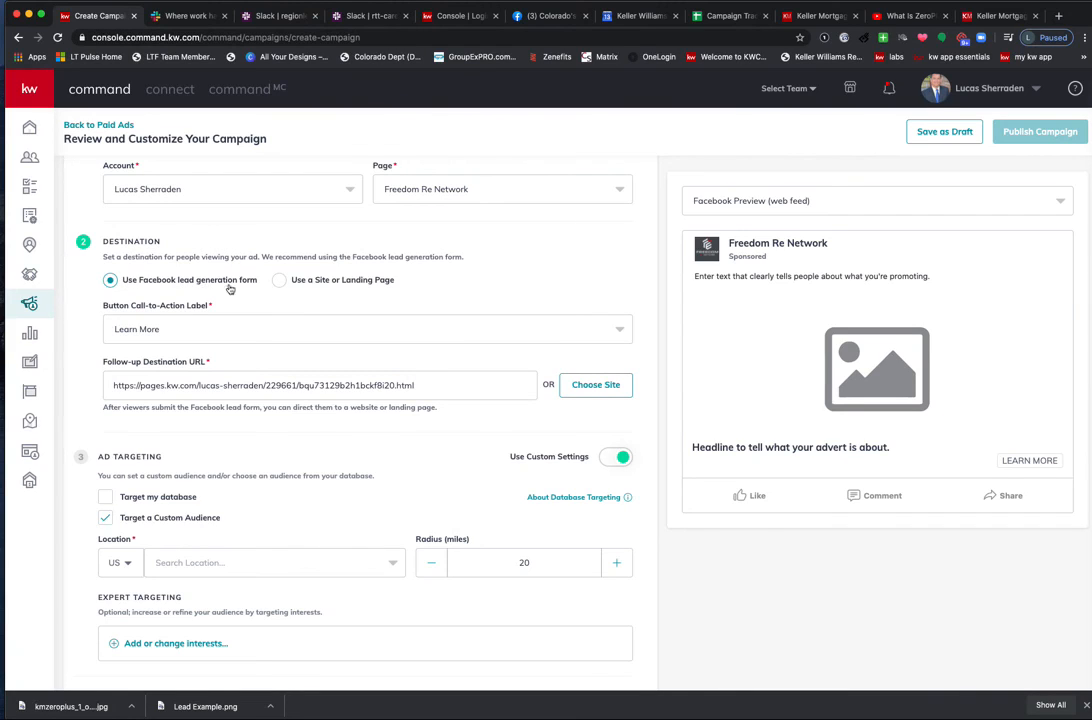
pyautogui.scroll(1, 451, 389)
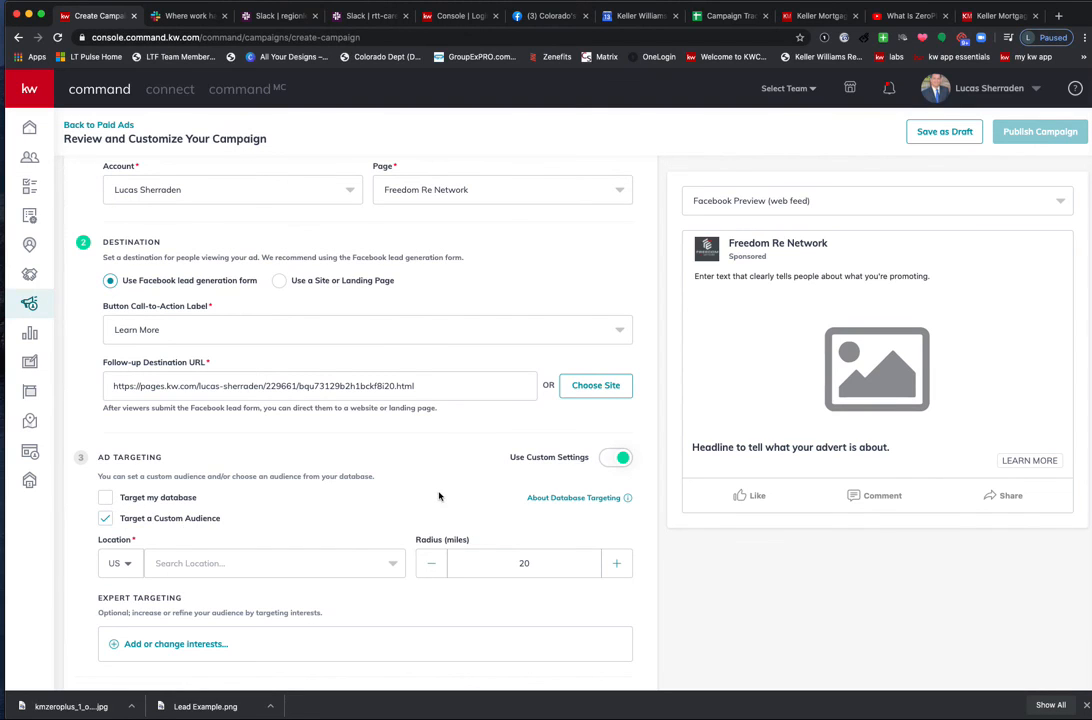
pyautogui.scroll(-3, 538, 503)
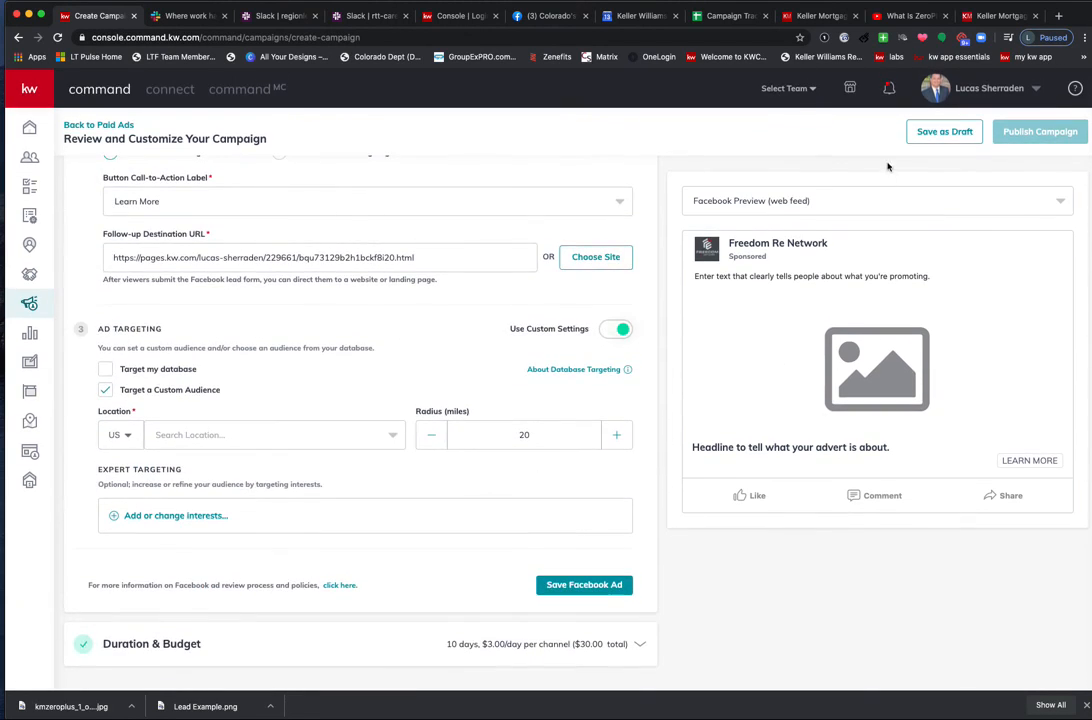